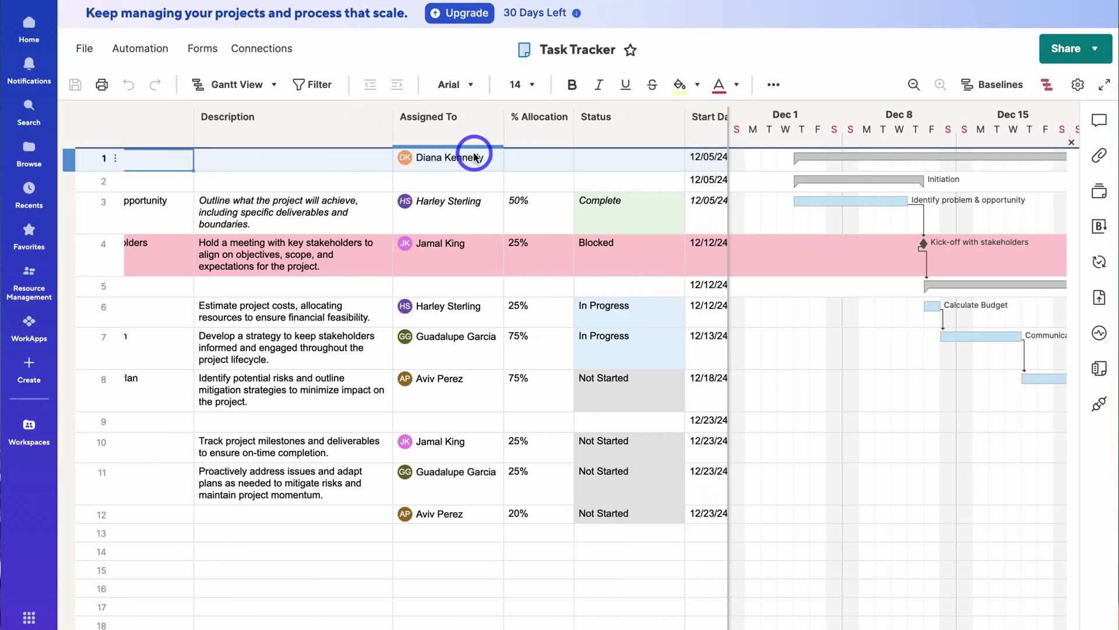
- Select the Assigned To column and the Kick-off with stakeholders row
scroll(475, 156, right, 5)
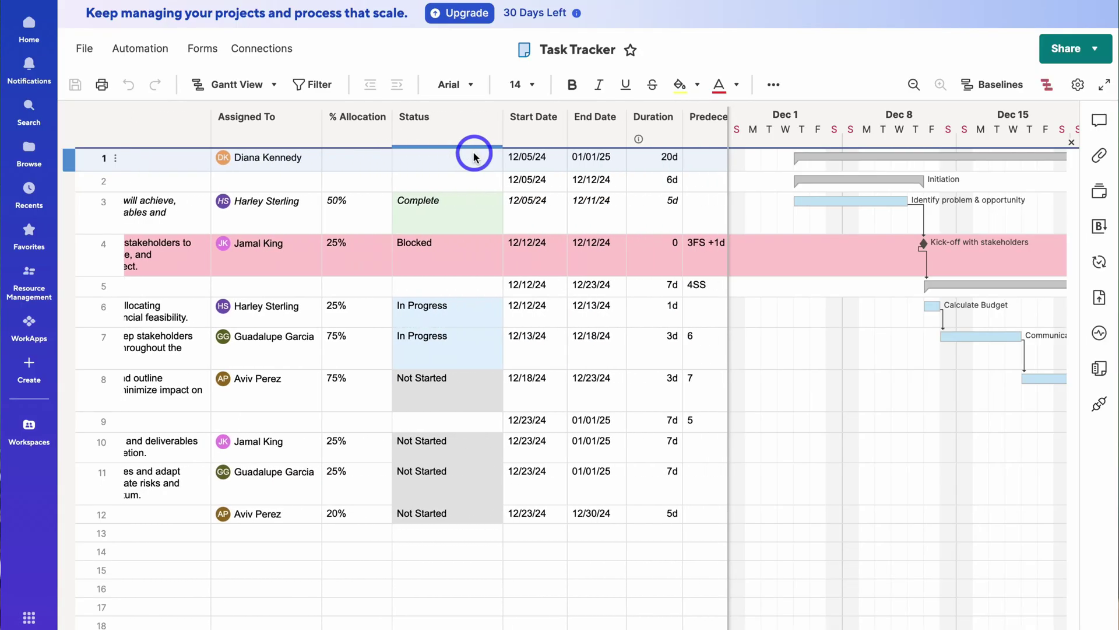
click(270, 124)
click(863, 259)
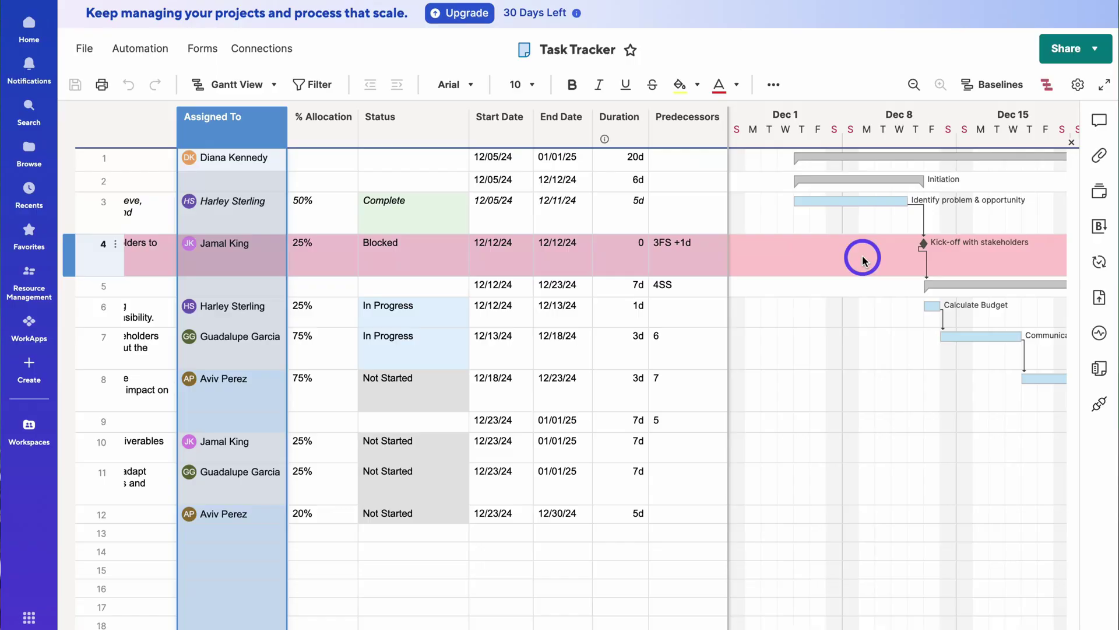
- Make row 1 the finish-to-start predecessor of row 2 and adjust row 2's Gantt bar duration
scroll(863, 258, right, 6)
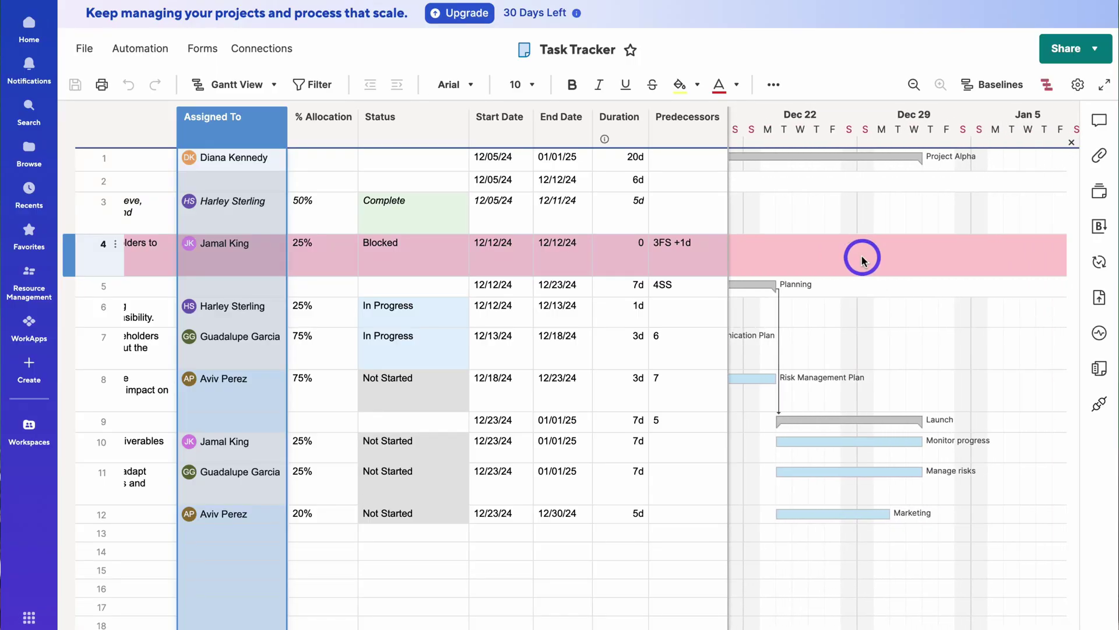
scroll(863, 258, left, 4)
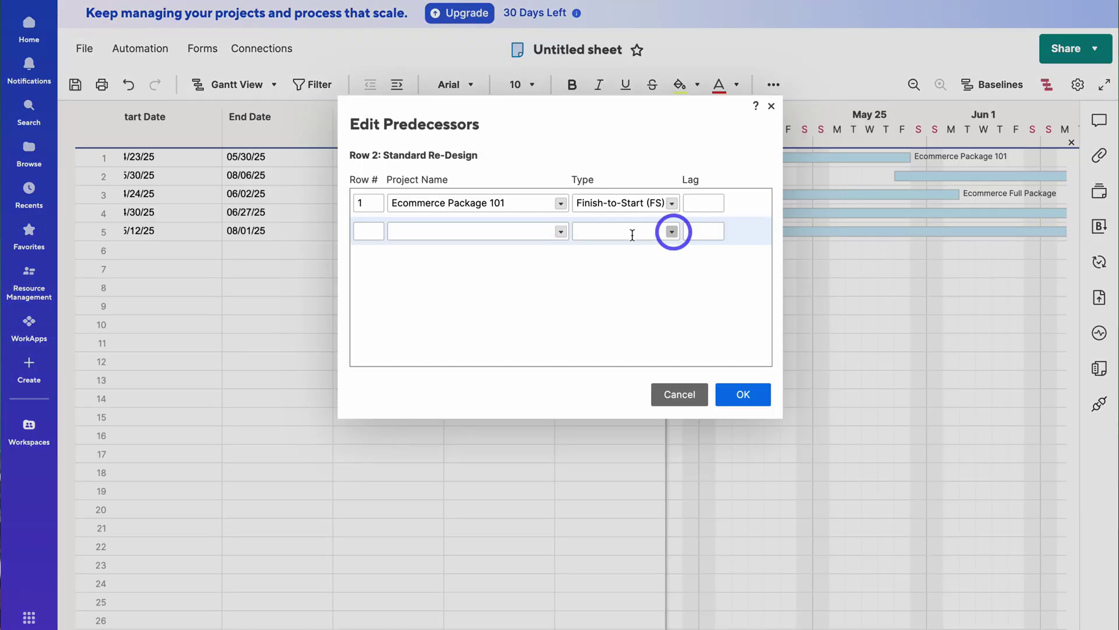
click(717, 362)
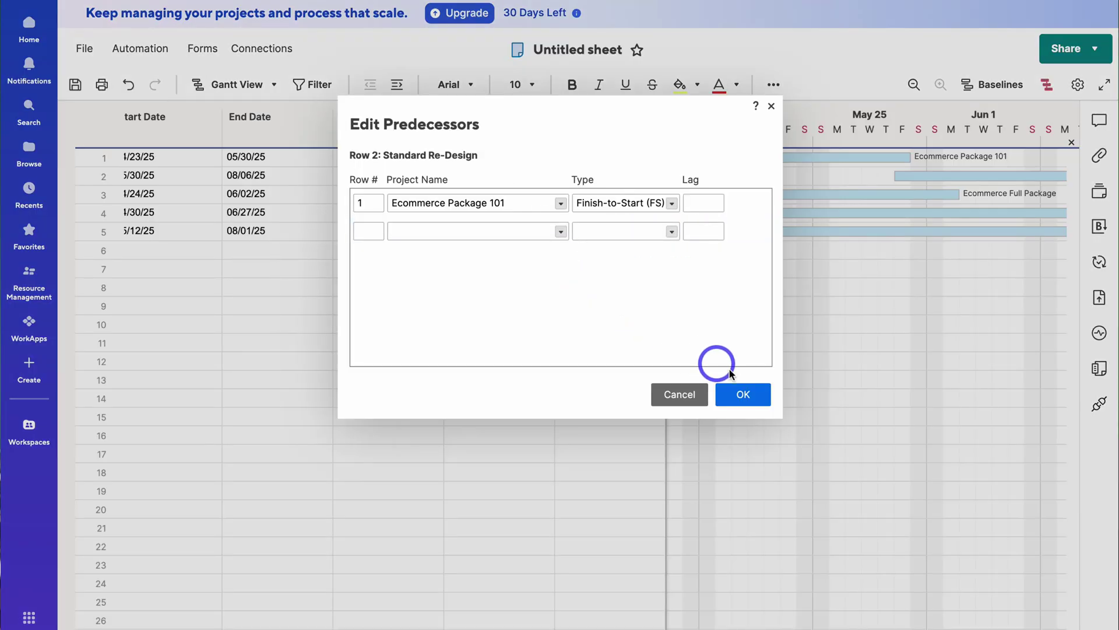
click(744, 395)
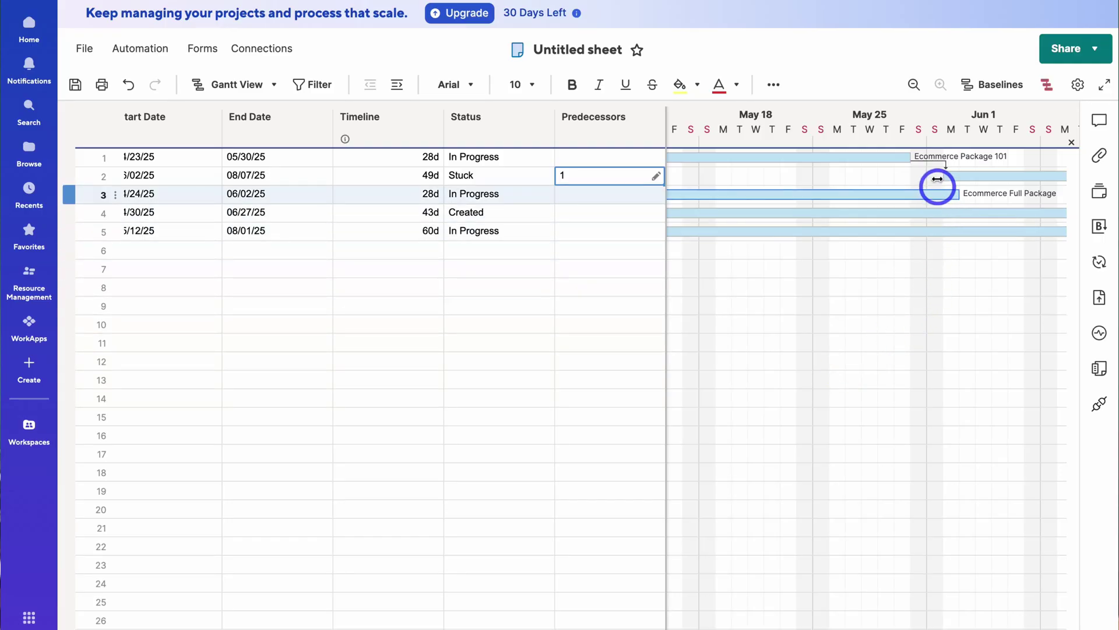
drag(932, 168, 877, 168)
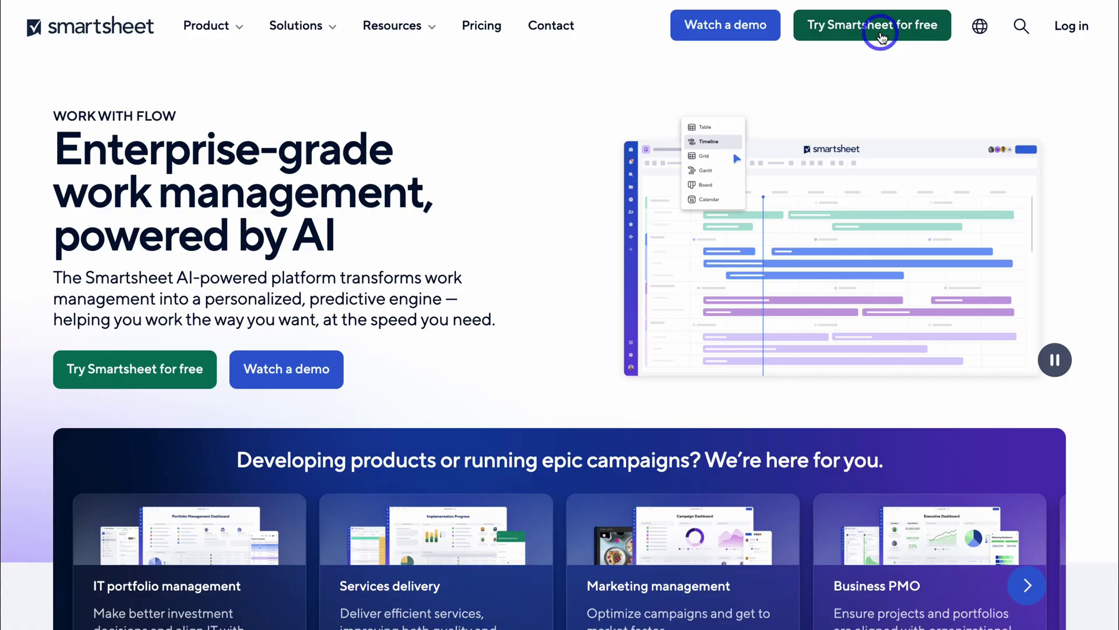
- Sign up for the free Smartsheet trial with the work e-mail address
click(871, 35)
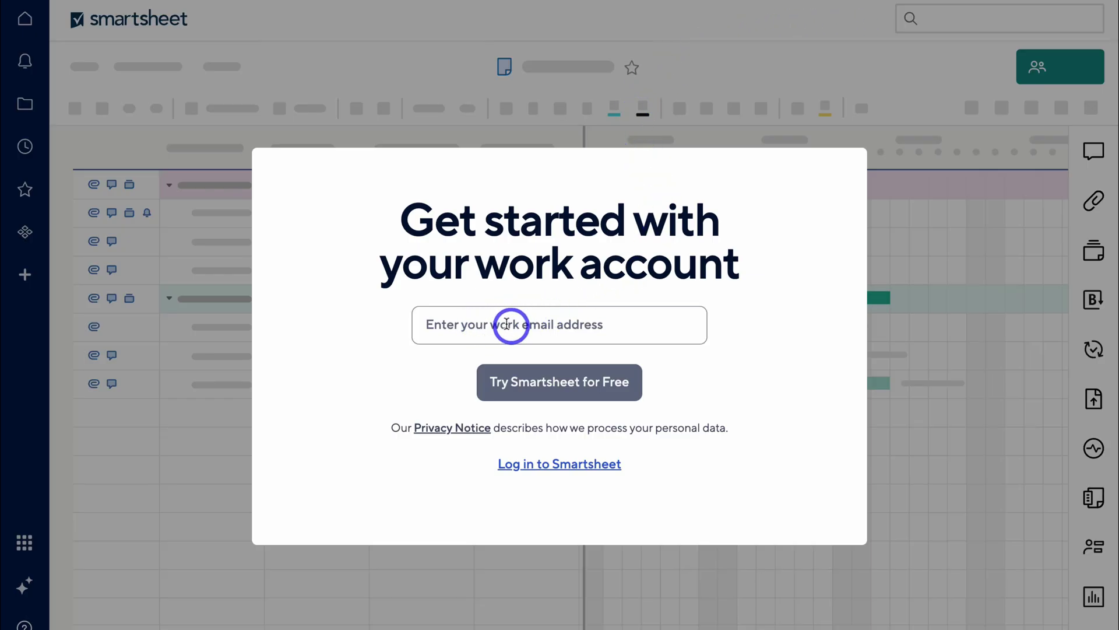
click(490, 323)
click(572, 408)
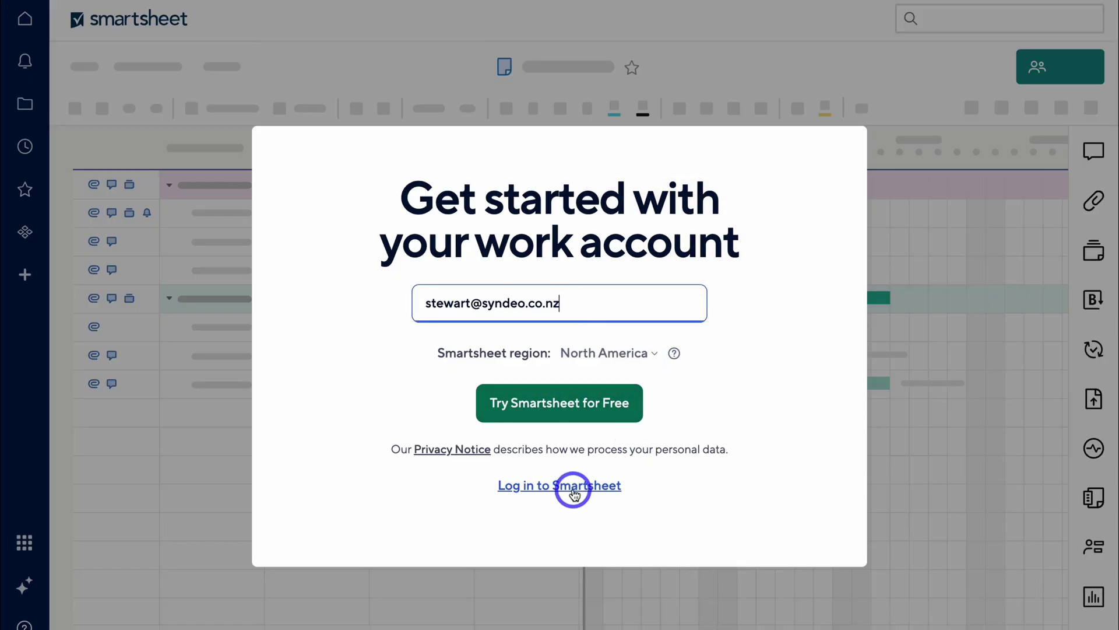
click(588, 411)
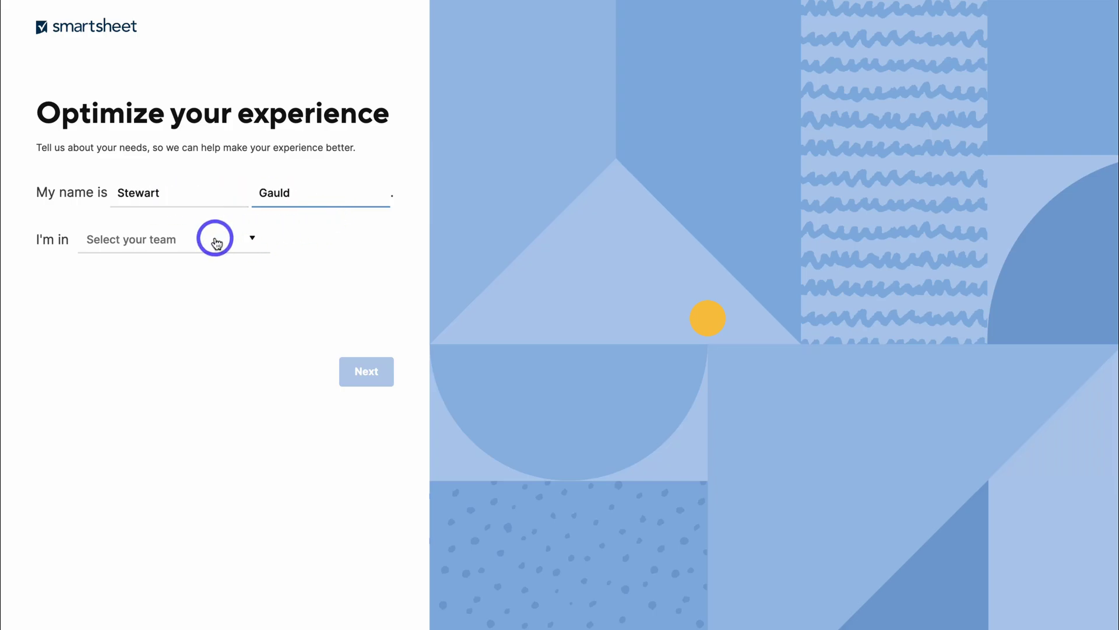
- Choose Project Management as the team
click(214, 238)
scroll(211, 315, down, 5)
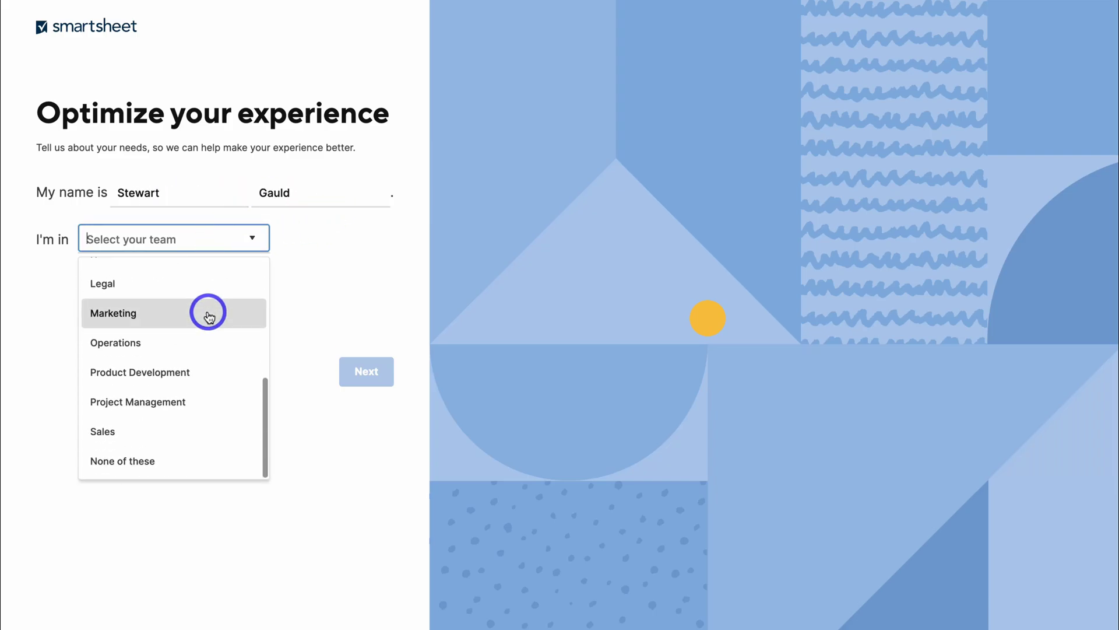
click(202, 402)
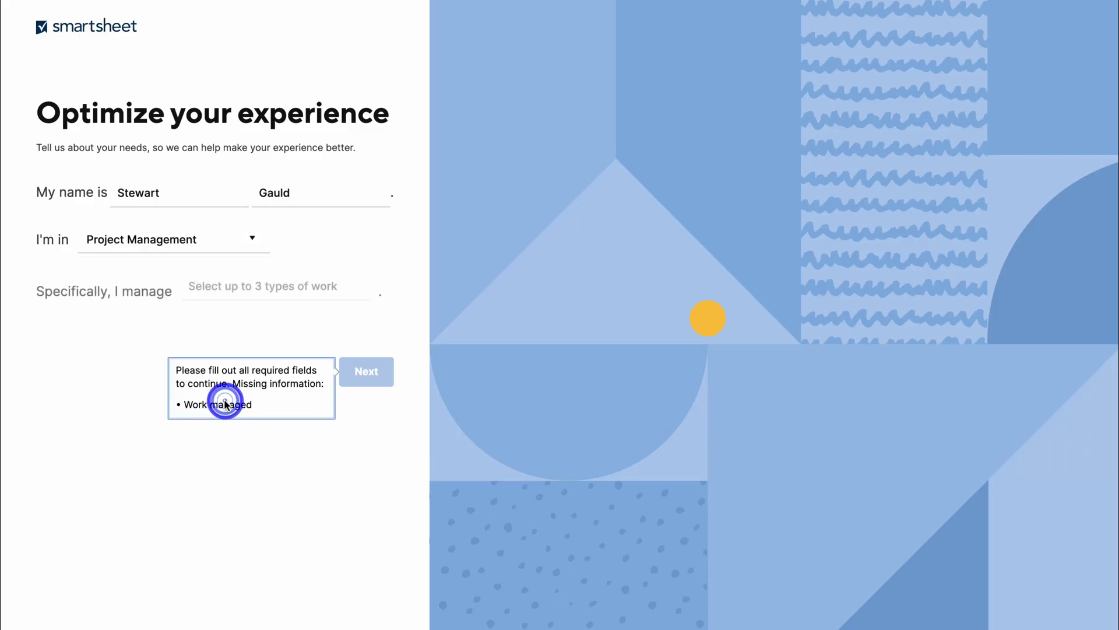
- Select Budgeting, Task prioritization and Waterfall projects as the managed work types, then continue
click(226, 284)
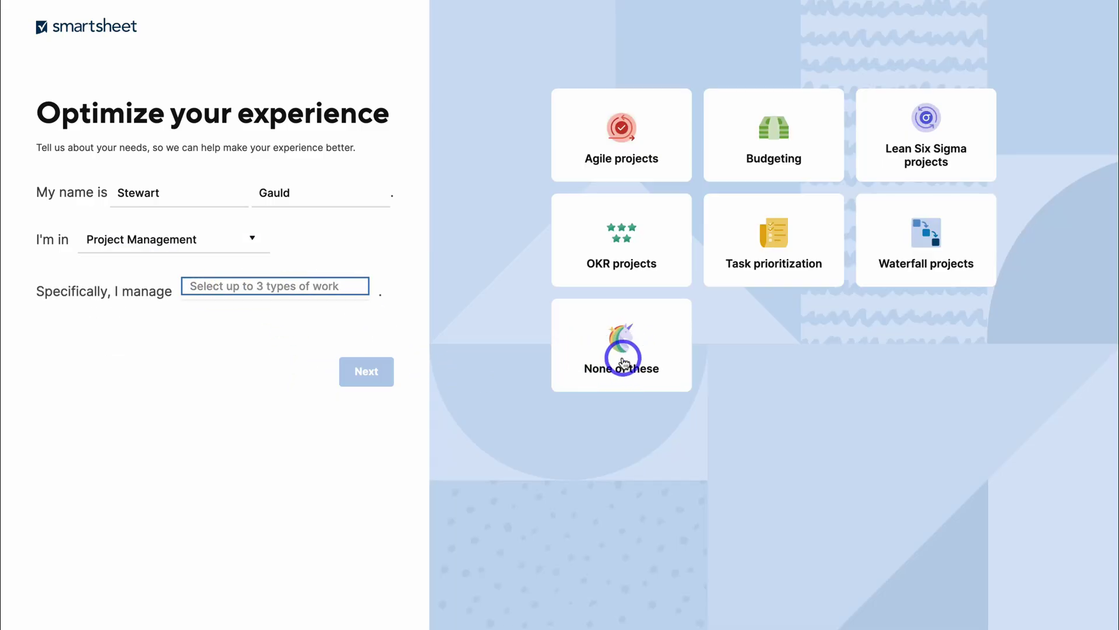
click(769, 165)
click(778, 228)
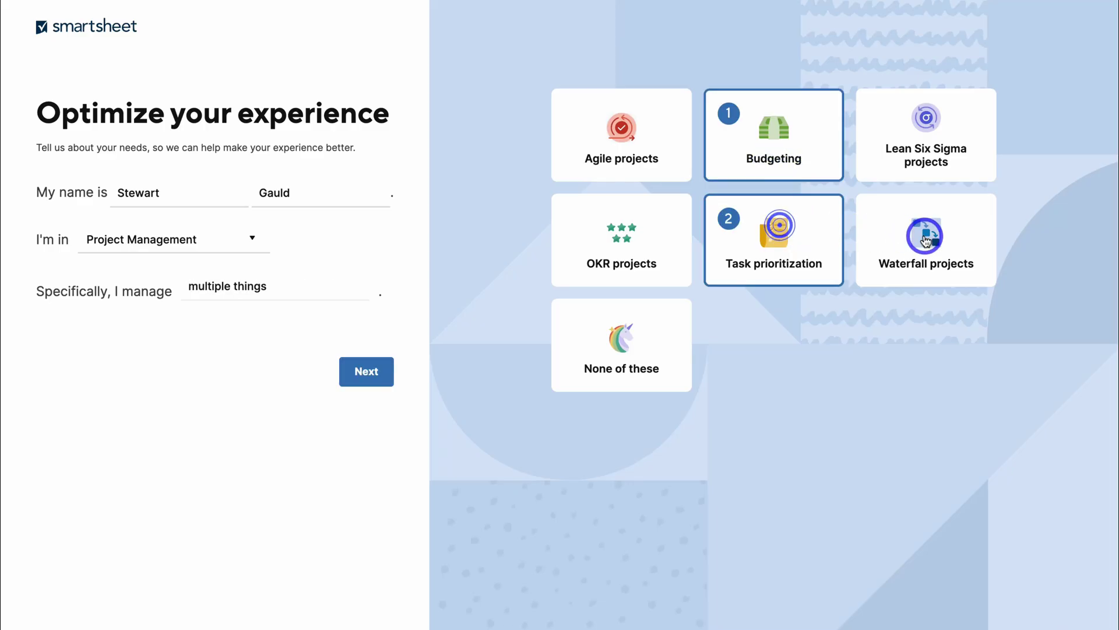
click(925, 236)
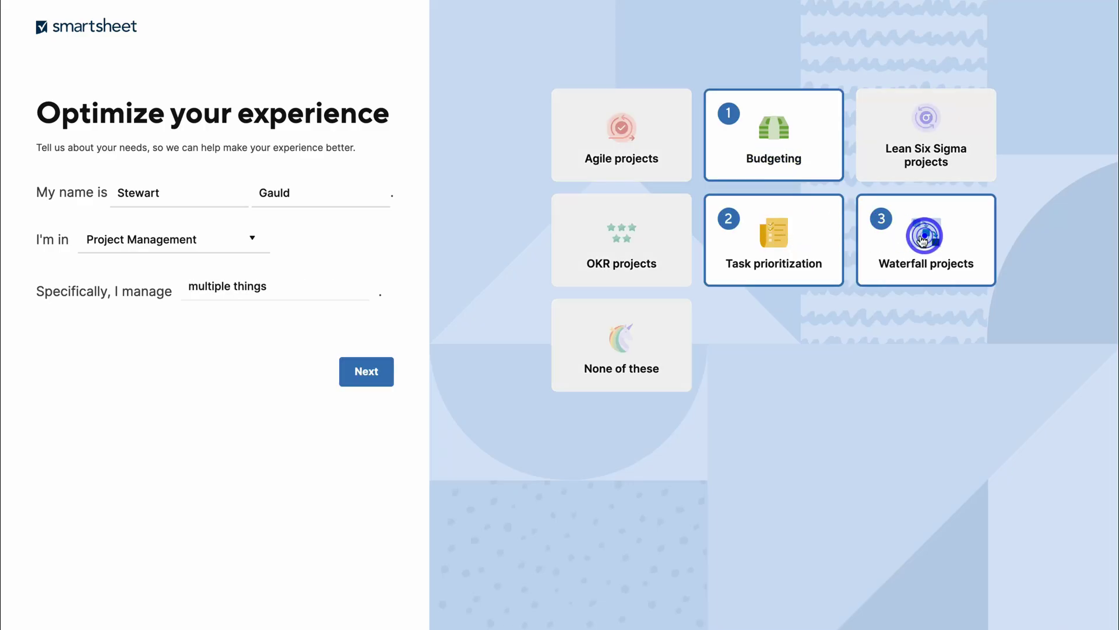
click(384, 372)
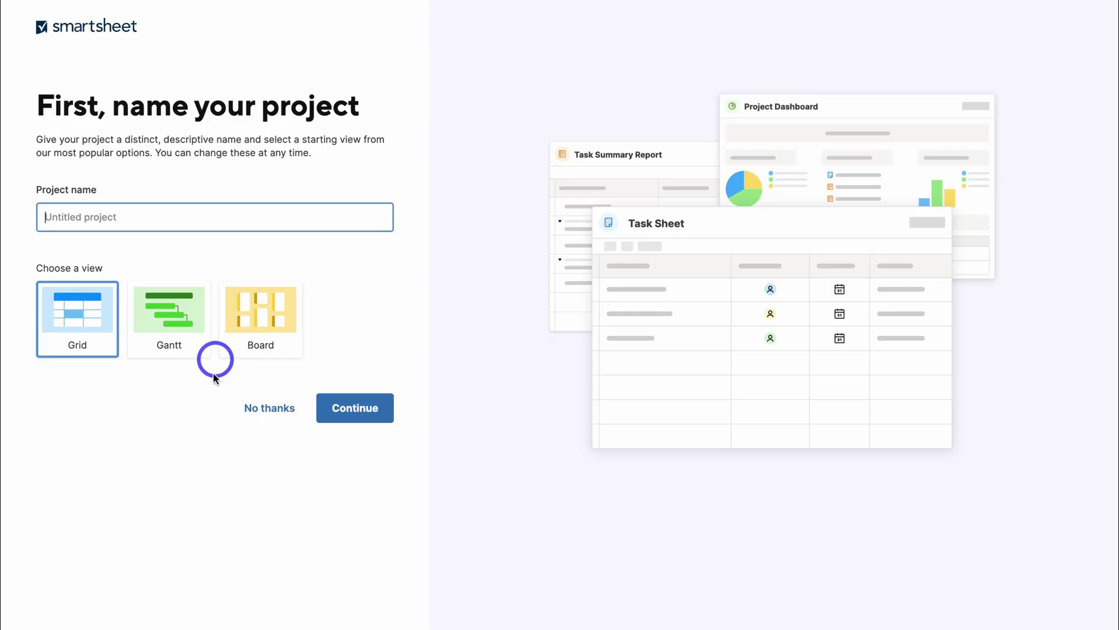
- Decline naming a first project and go to the Home screen
click(251, 408)
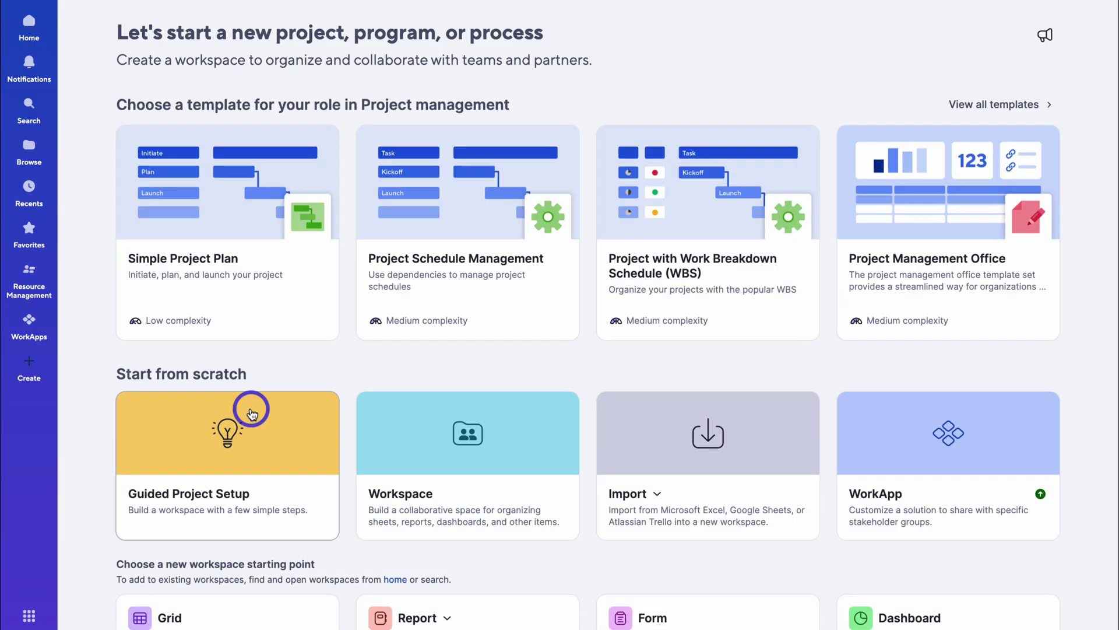
click(29, 28)
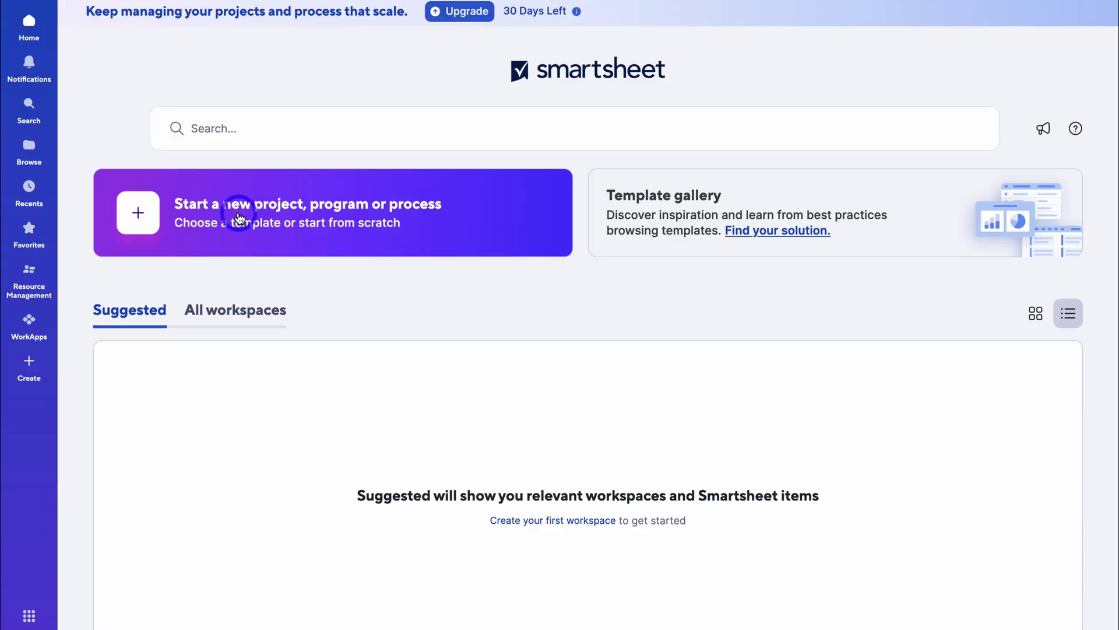
- Browse the full template collection in the Project management category
click(29, 369)
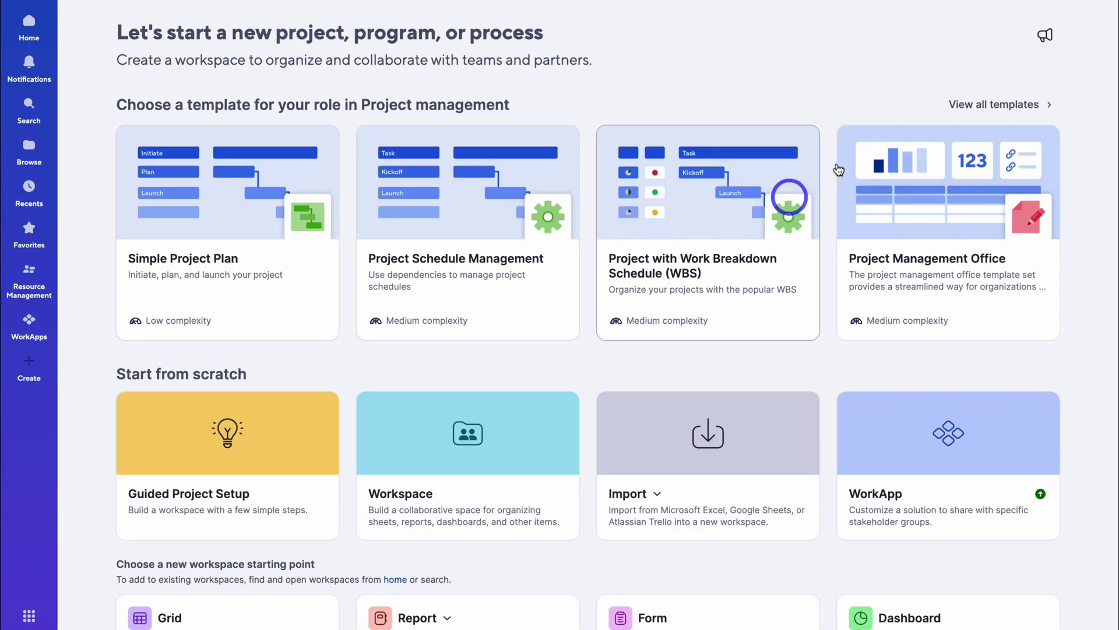
click(965, 104)
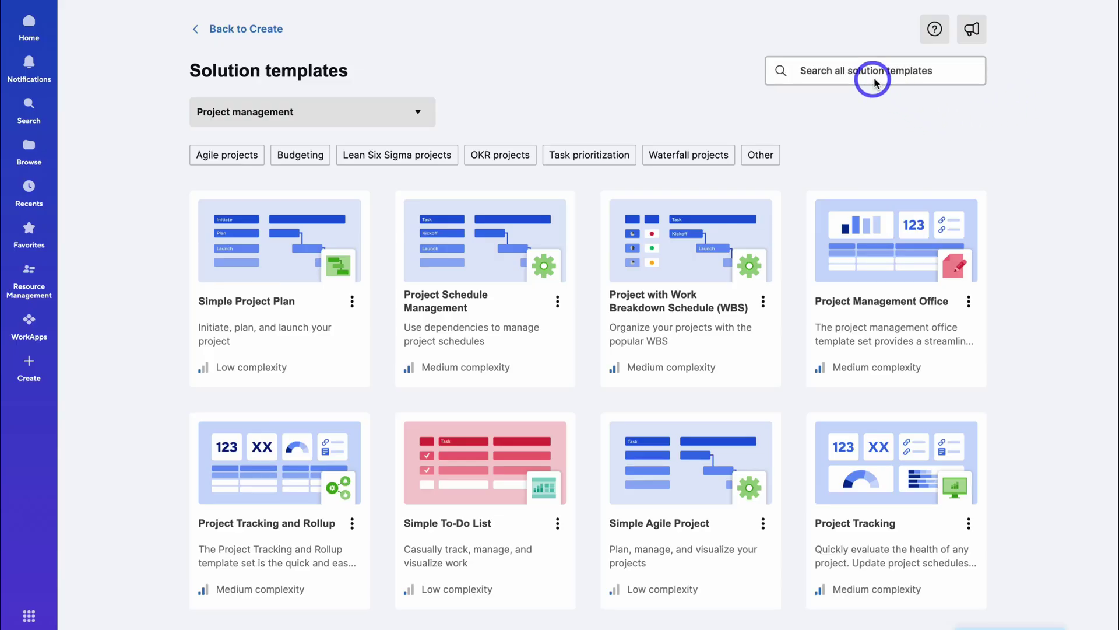
click(417, 113)
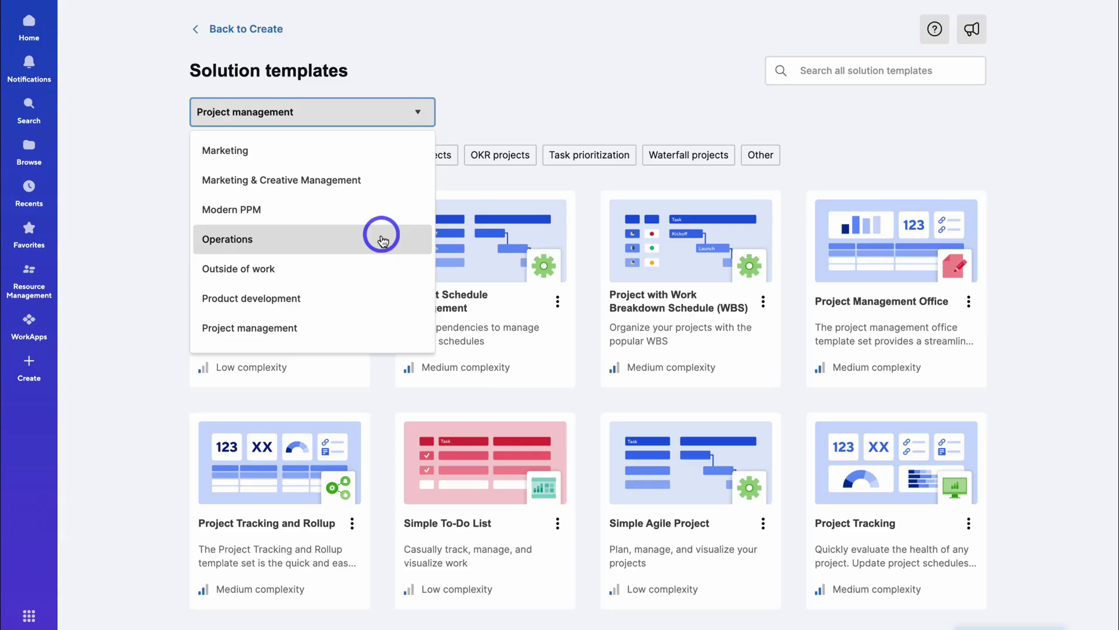
click(512, 113)
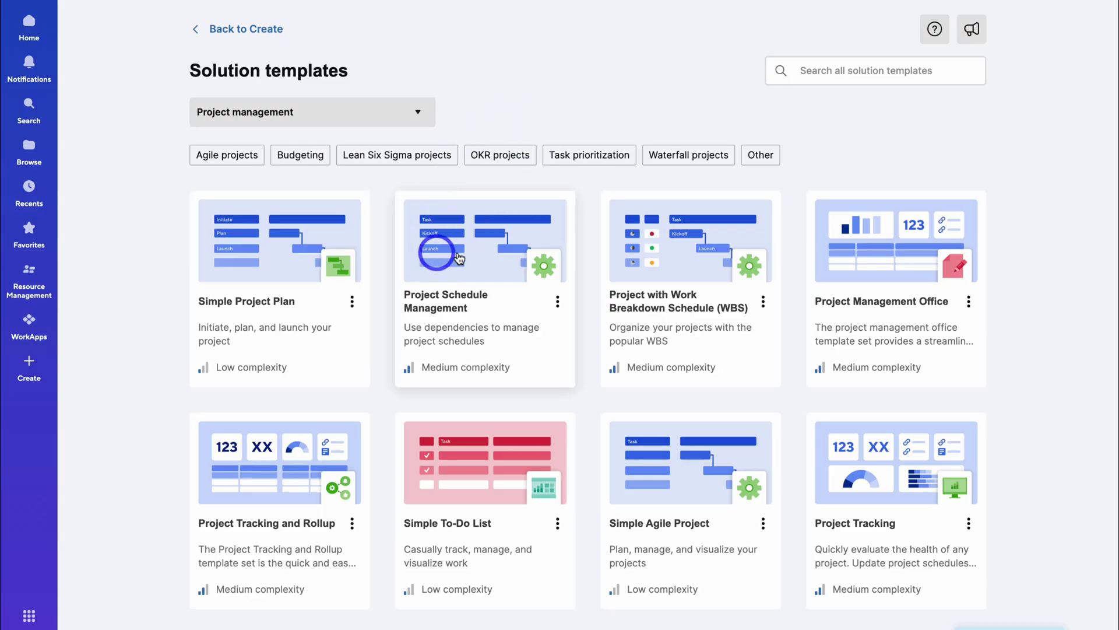
scroll(649, 260, down, 4)
scroll(630, 271, down, 1)
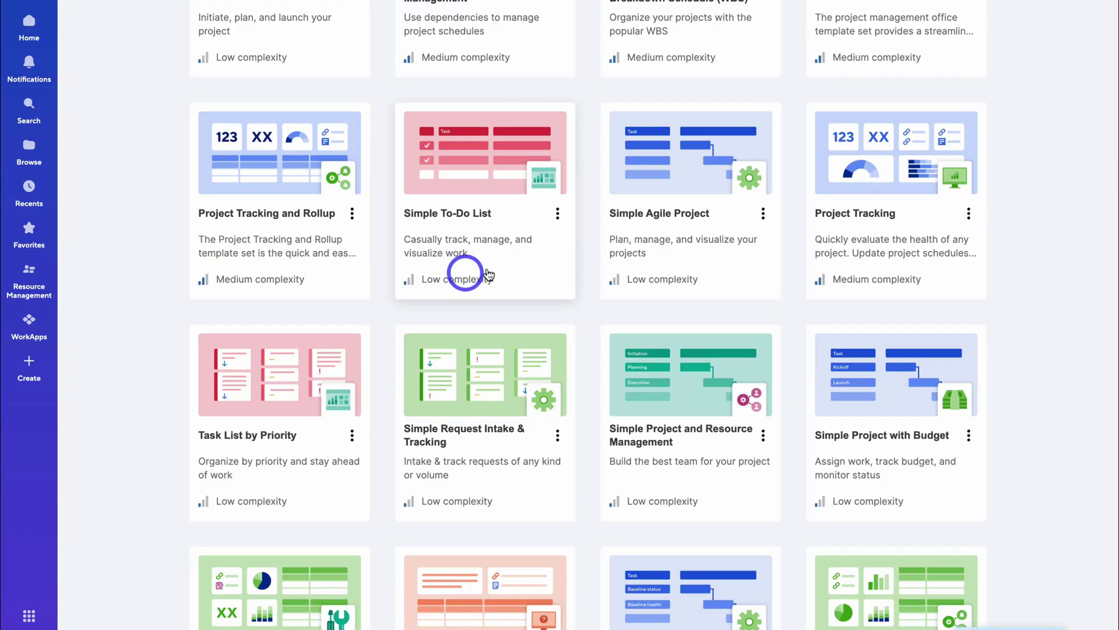
scroll(480, 259, down, 5)
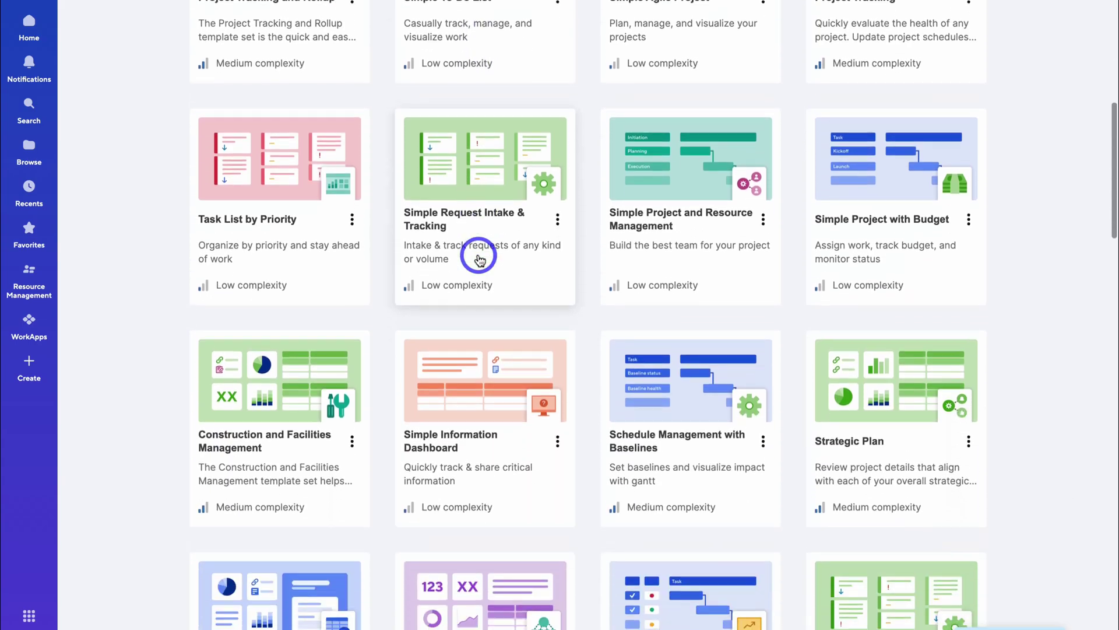
scroll(461, 241, up, 4)
scroll(461, 240, up, 5)
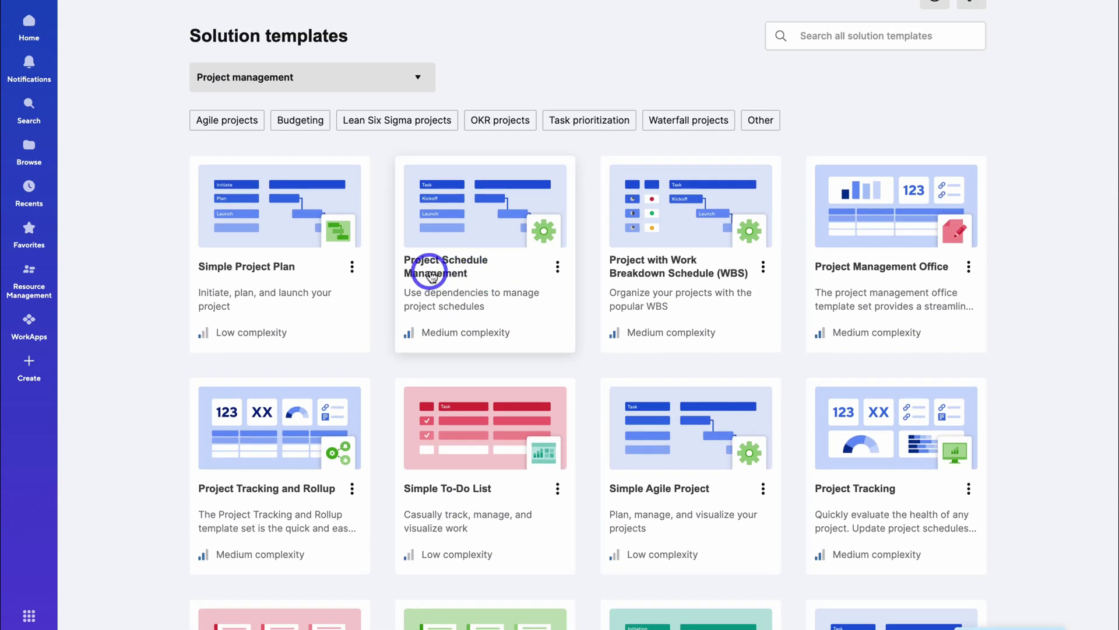
- Preview the Project Schedule Management template and create a workspace from it
click(512, 271)
scroll(557, 336, right, 10)
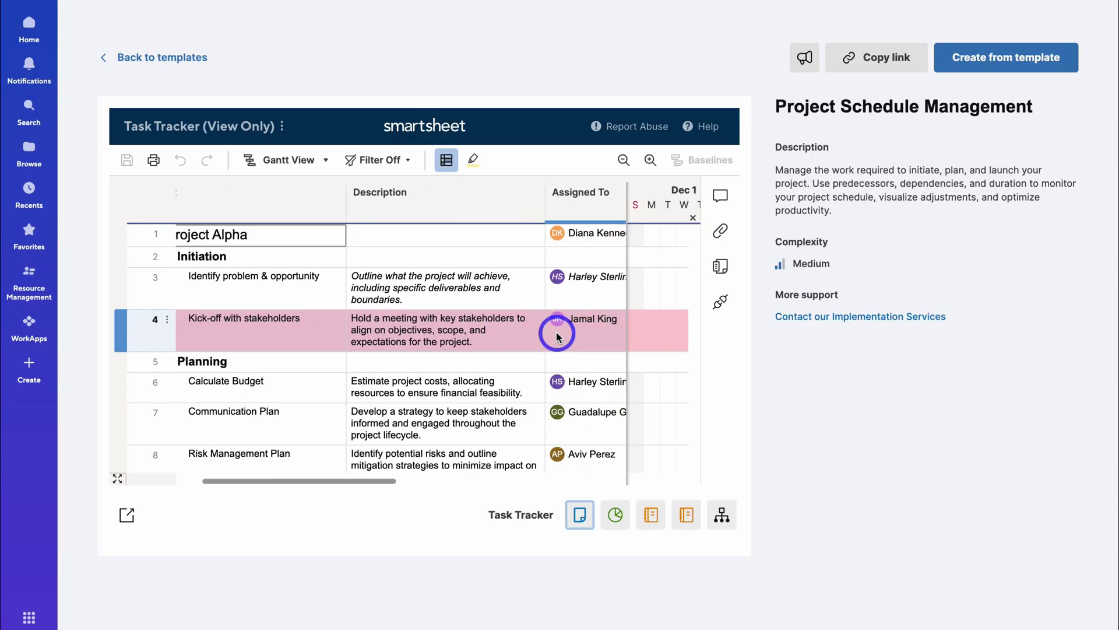
scroll(557, 337, left, 6)
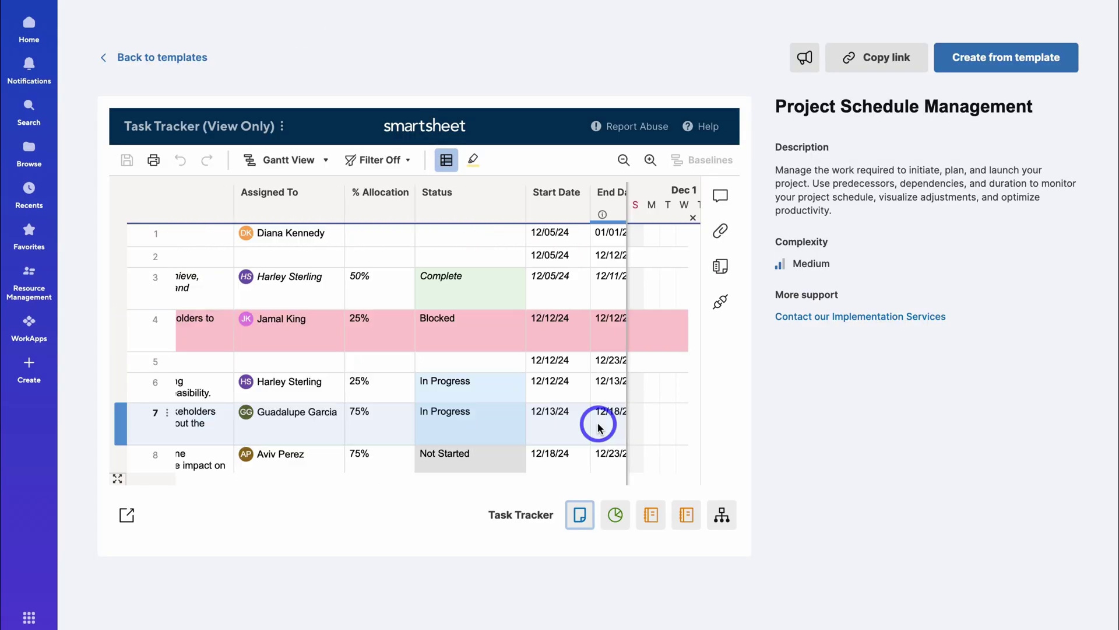
click(989, 65)
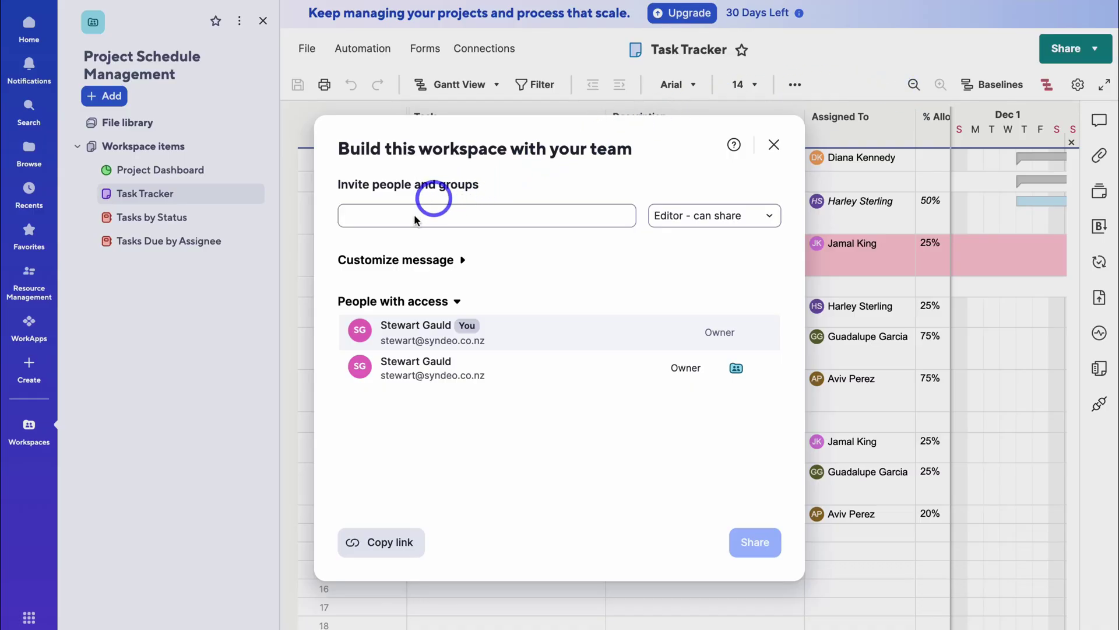
- Invite the pasted teammate e-mail as Editor - can share, then close the sharing window
click(413, 219)
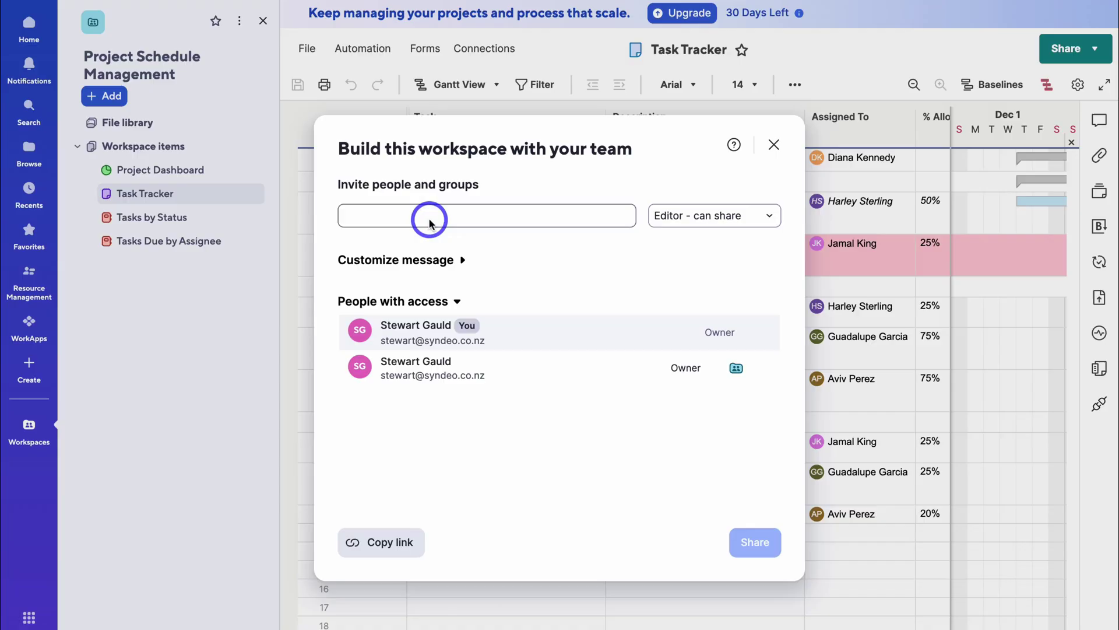
click(429, 221)
key(ctrl+v)
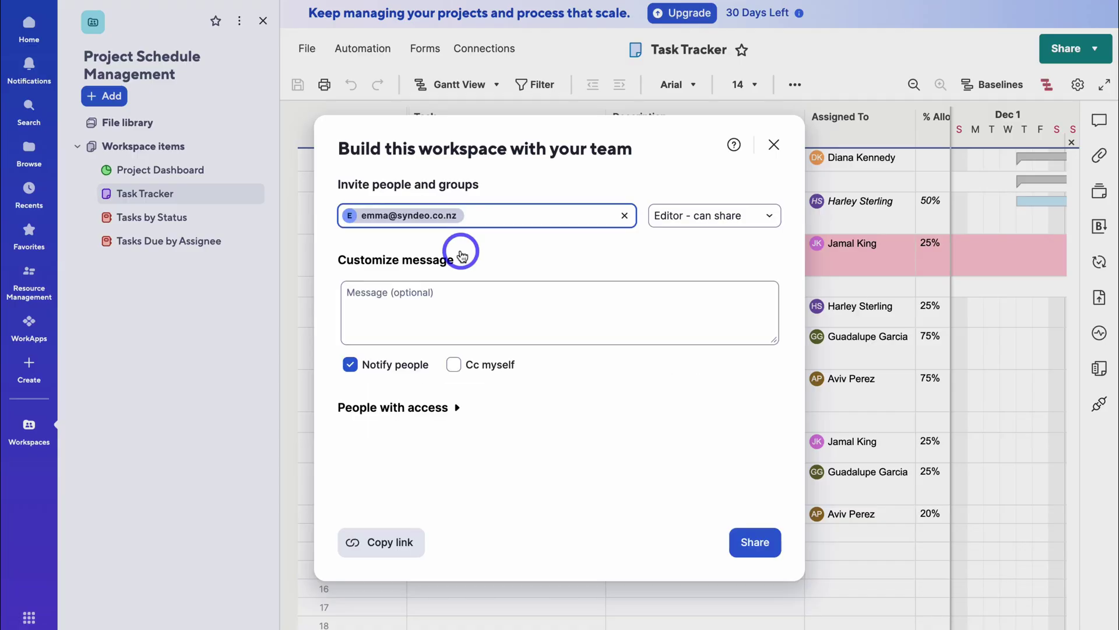
click(708, 220)
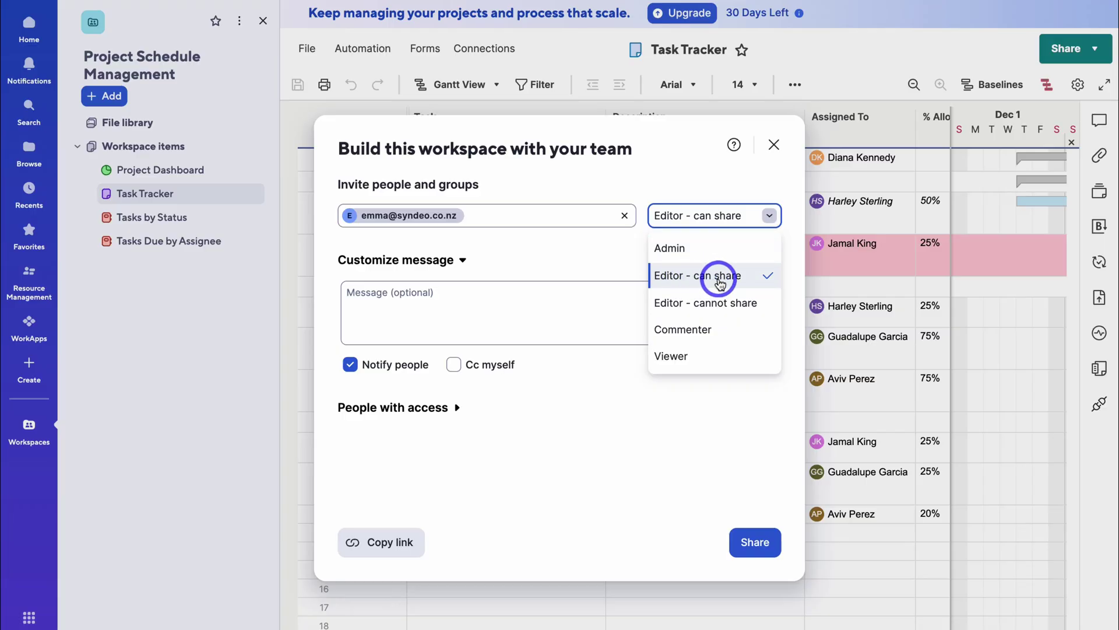
click(706, 284)
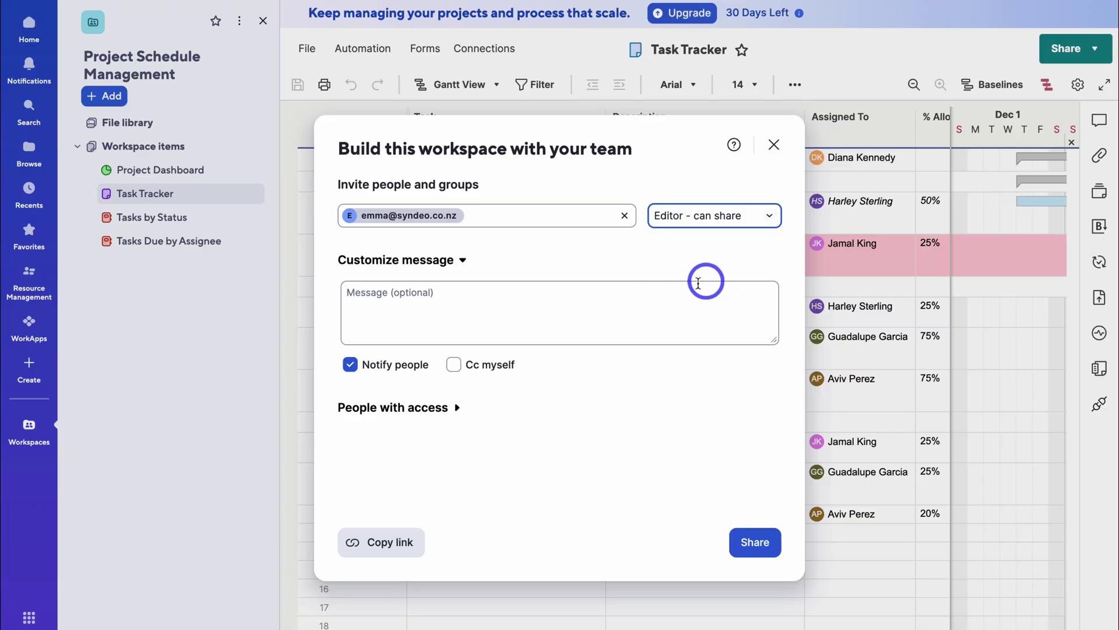
click(755, 539)
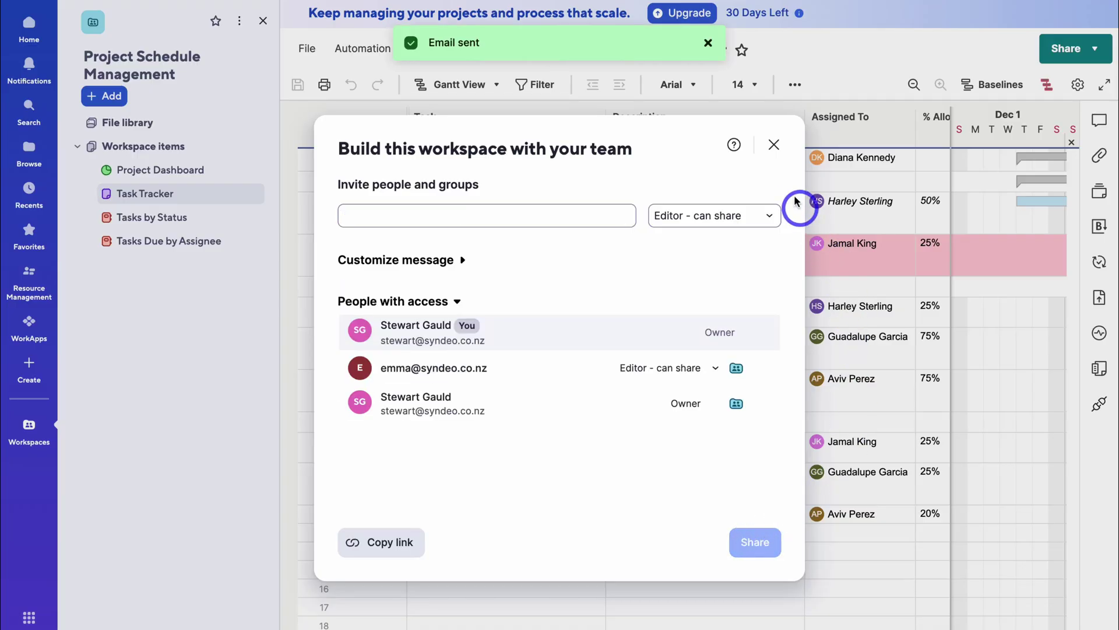
click(774, 144)
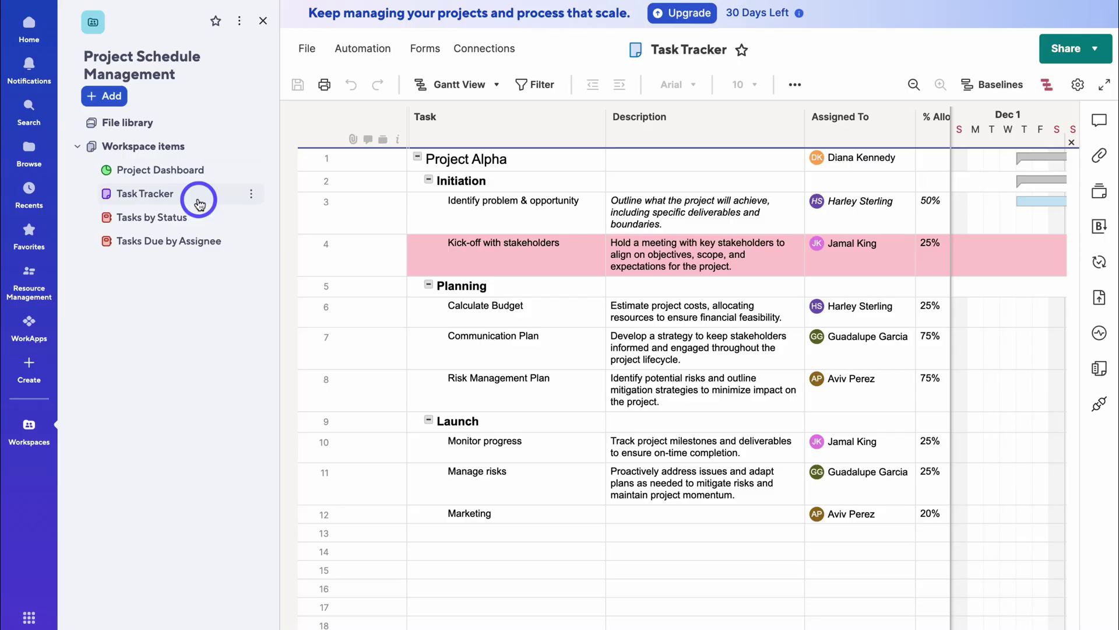
- View Project Dashboard, Tasks by Status, Tasks Due by Assignee, then the Task Tracker sheet
click(215, 174)
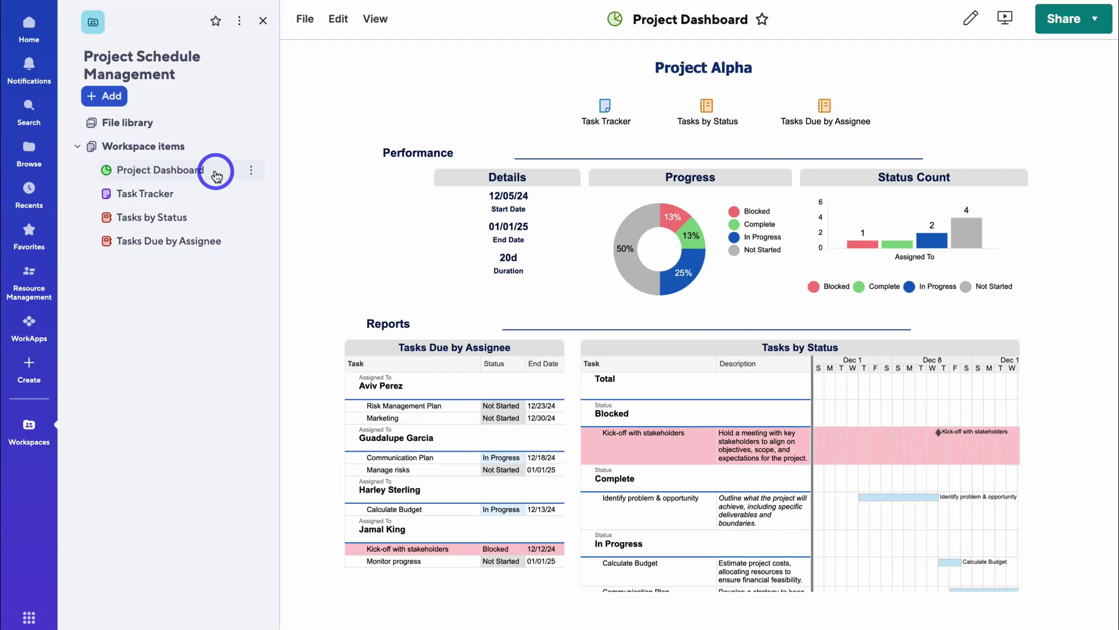
click(175, 217)
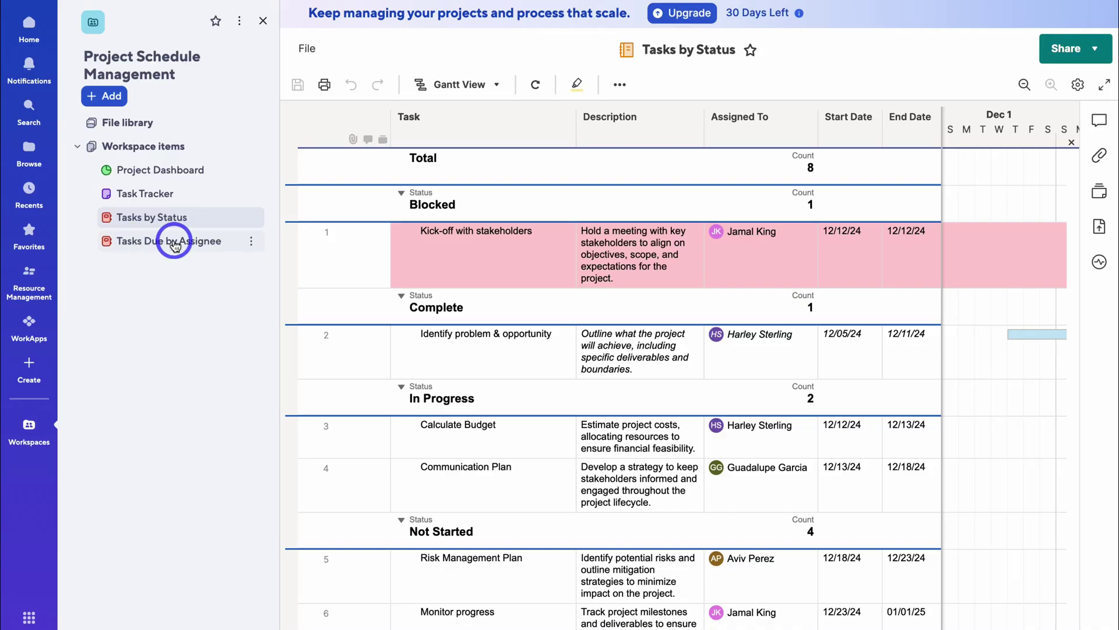
click(175, 242)
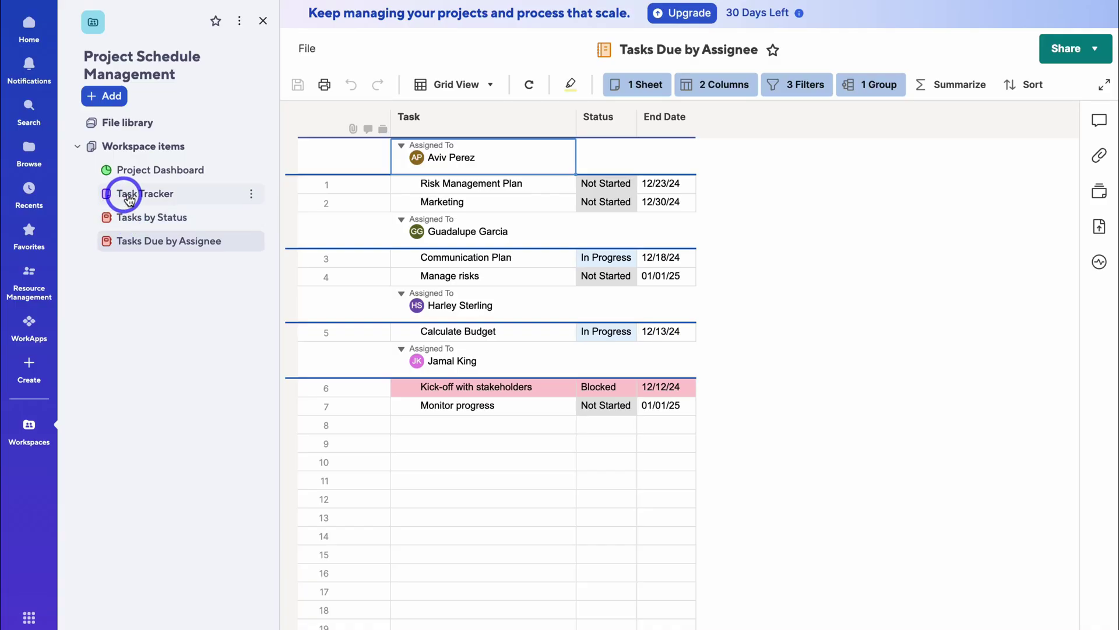
click(180, 199)
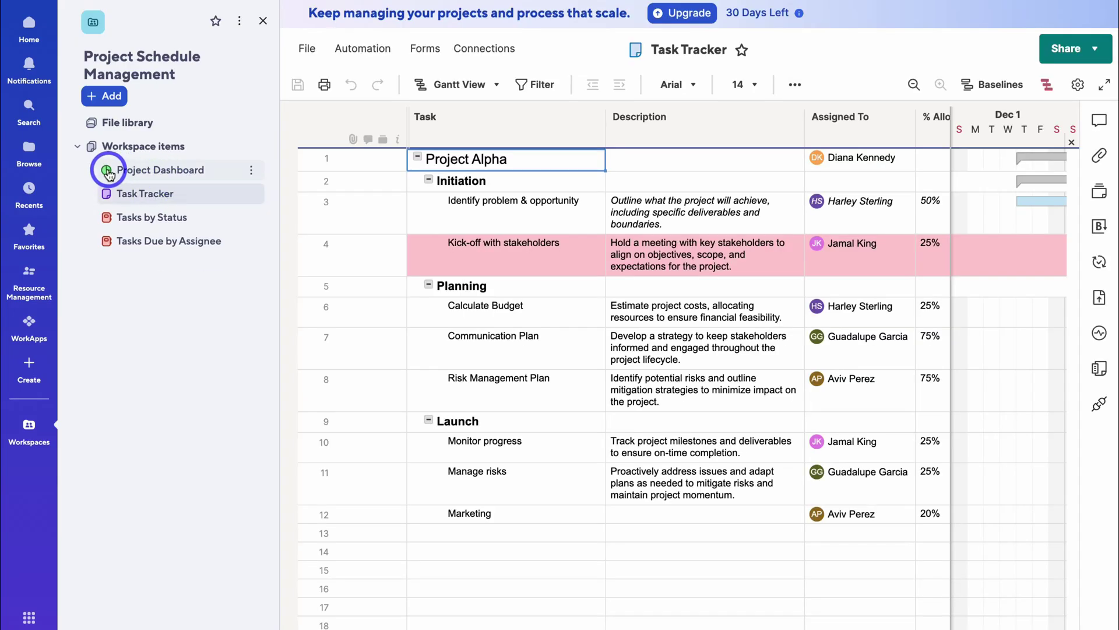
click(145, 175)
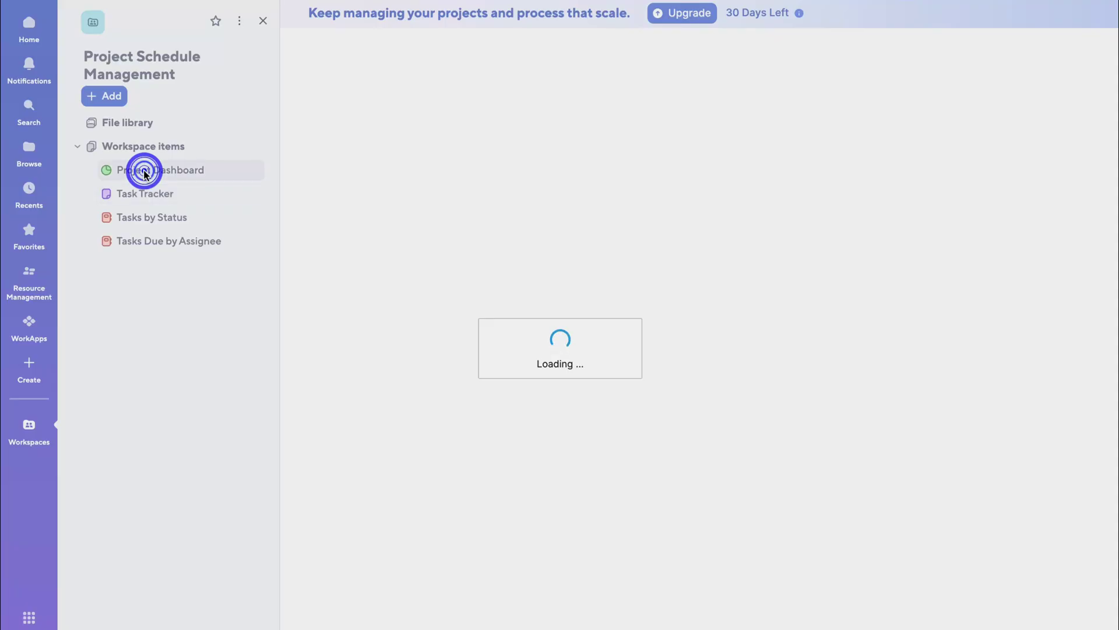
click(102, 97)
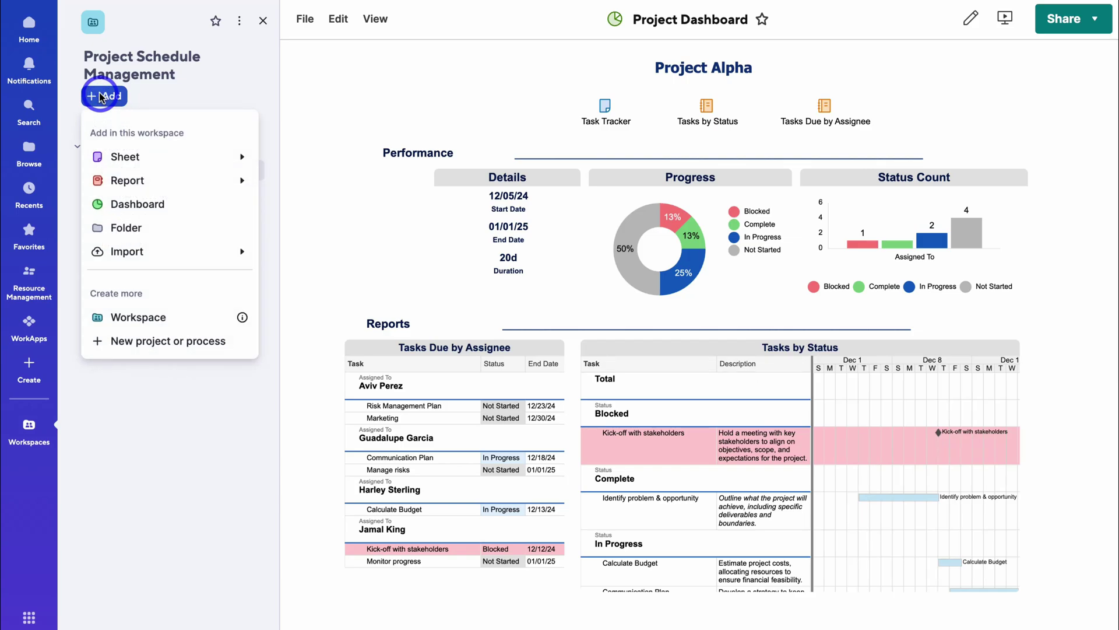
mouse_move(117, 158)
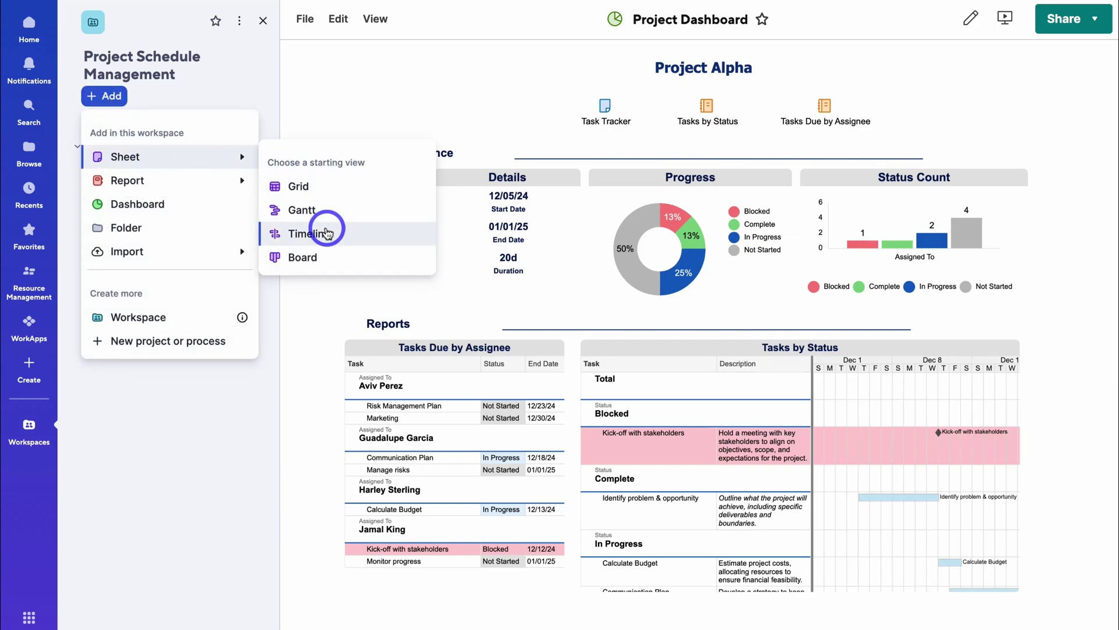
mouse_move(181, 187)
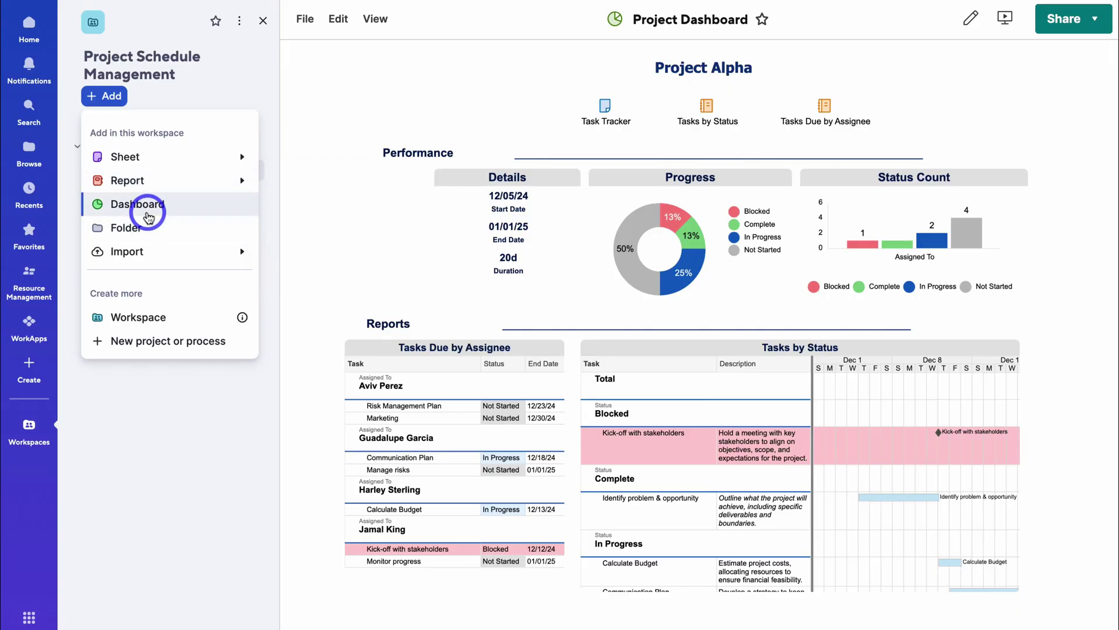
mouse_move(245, 156)
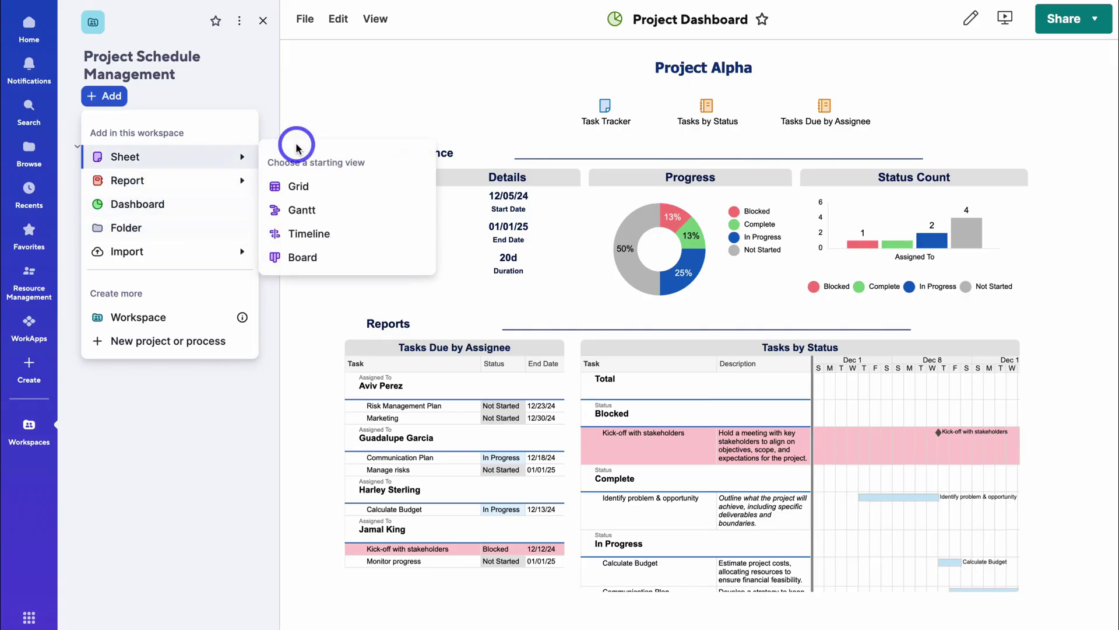
click(296, 146)
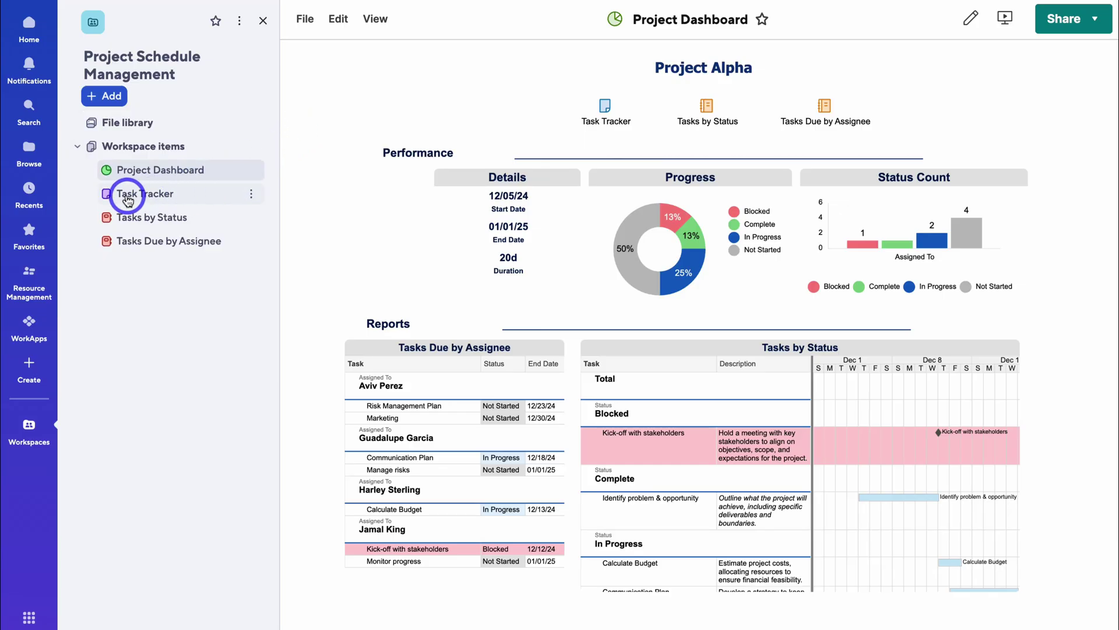
- Open Task Tracker with the workspace panel hidden and select row 4's Description
click(201, 199)
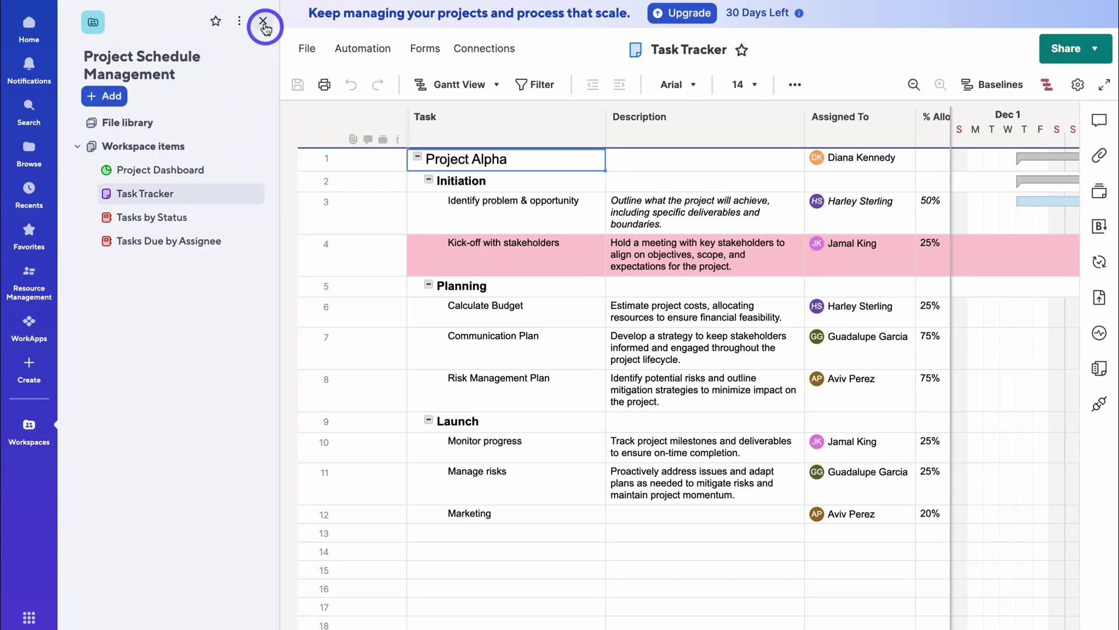
click(262, 21)
click(410, 251)
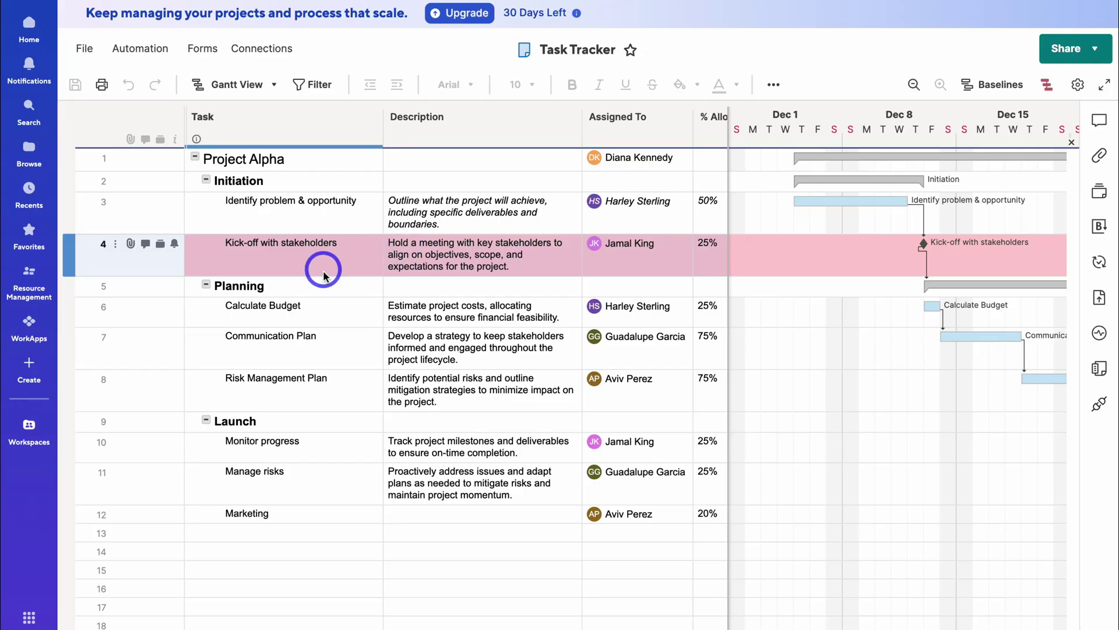
- Review the Calculate Budget, Risk Management Plan, Monitor progress, Communication Plan and Kick-off rows
click(463, 314)
click(429, 396)
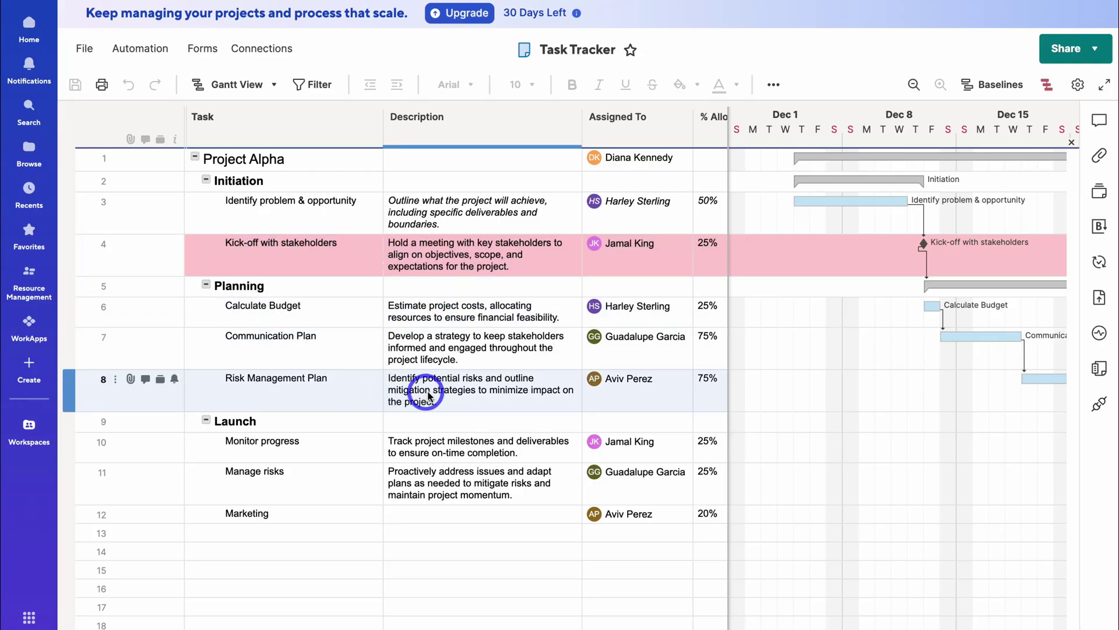
click(441, 458)
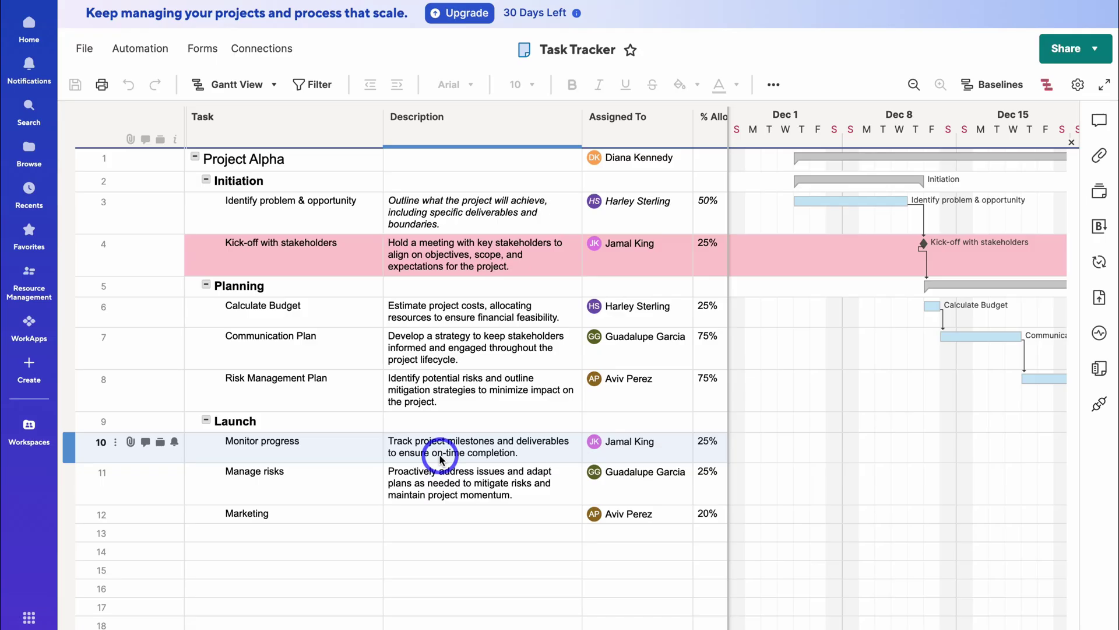
click(453, 349)
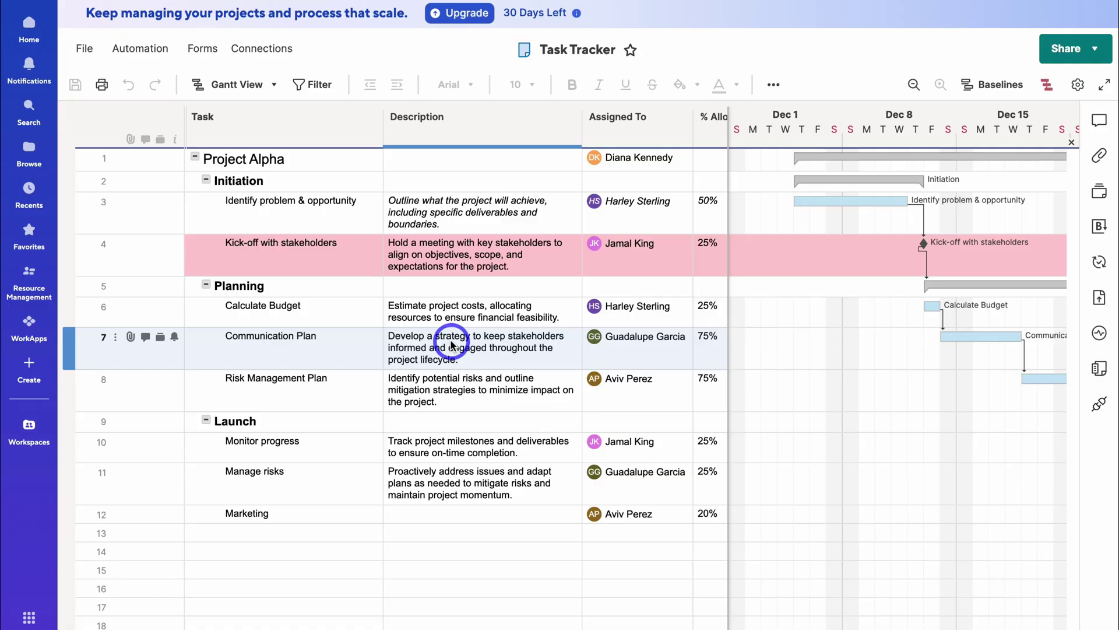
click(459, 302)
click(354, 255)
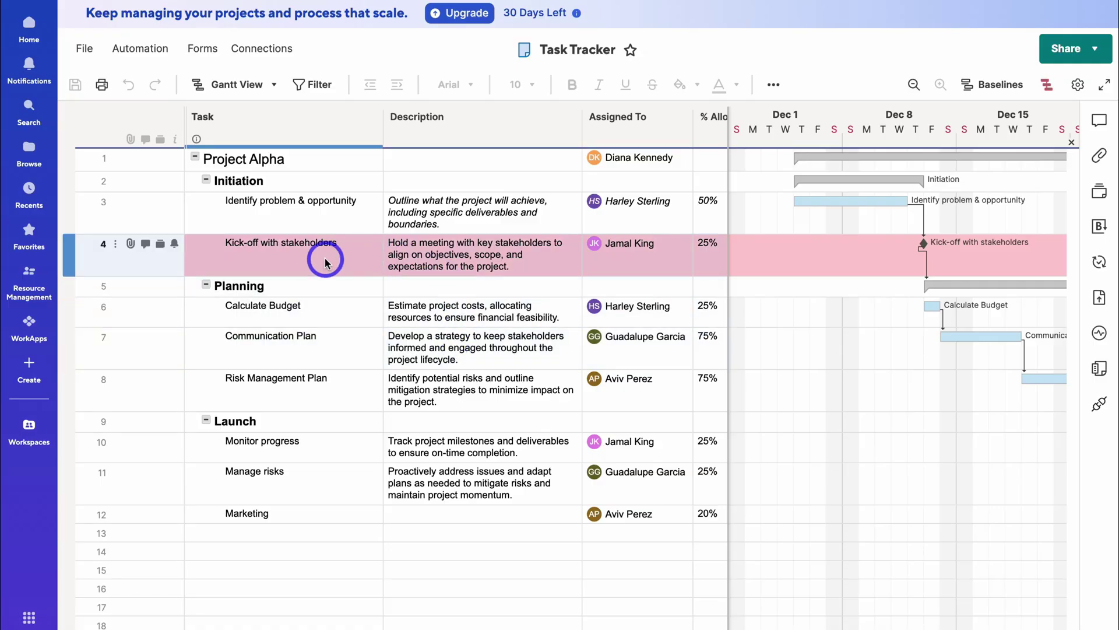
click(424, 254)
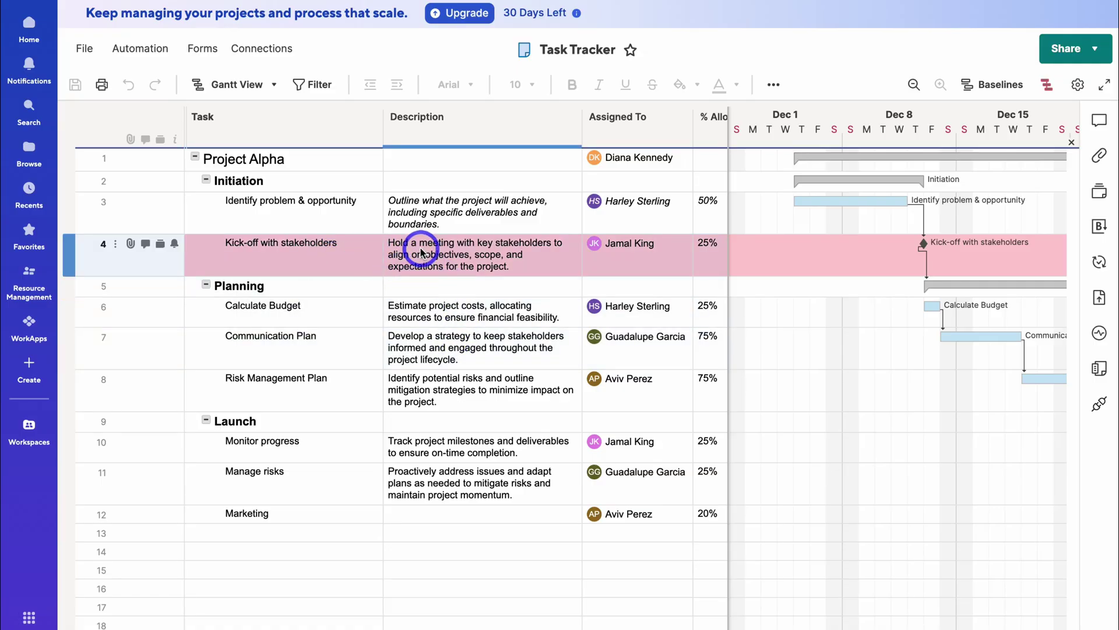
click(325, 160)
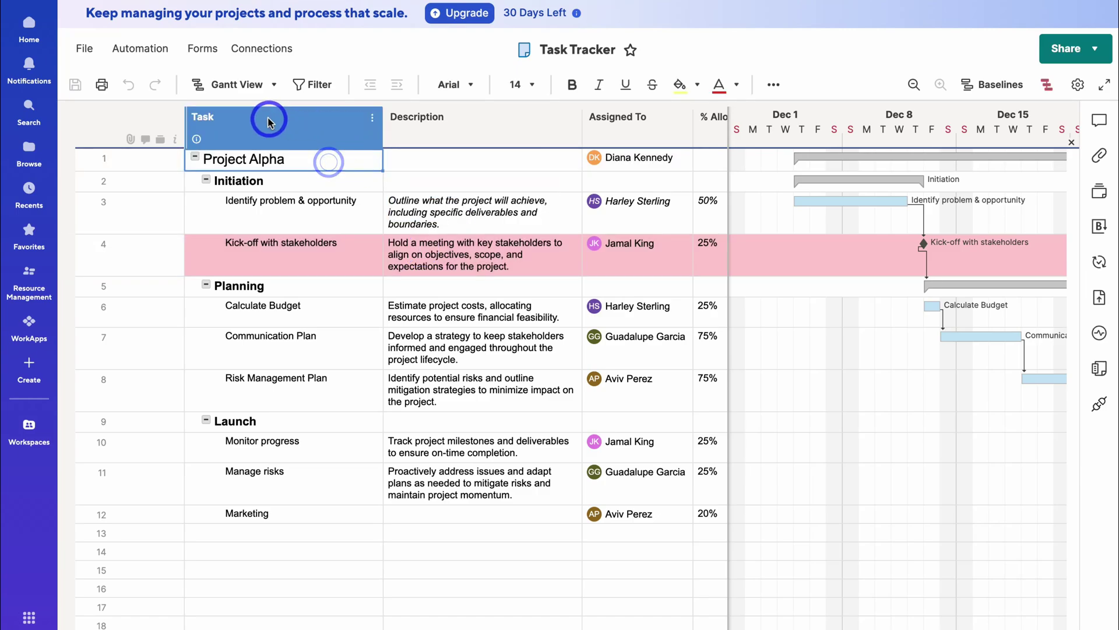
scroll(474, 156, right, 10)
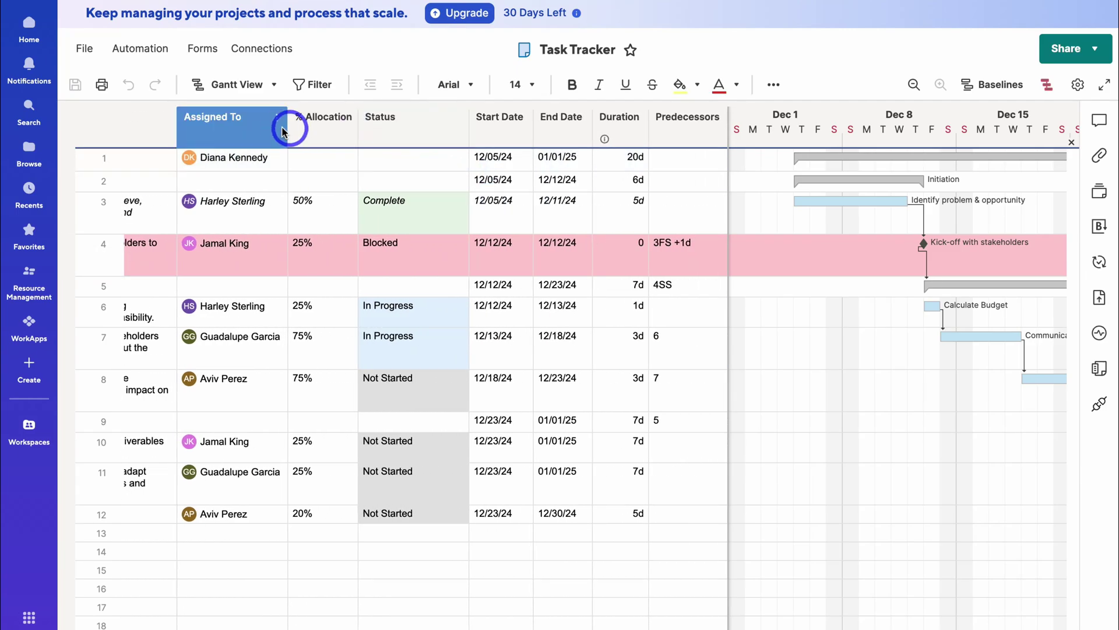
click(263, 131)
shift+click(318, 129)
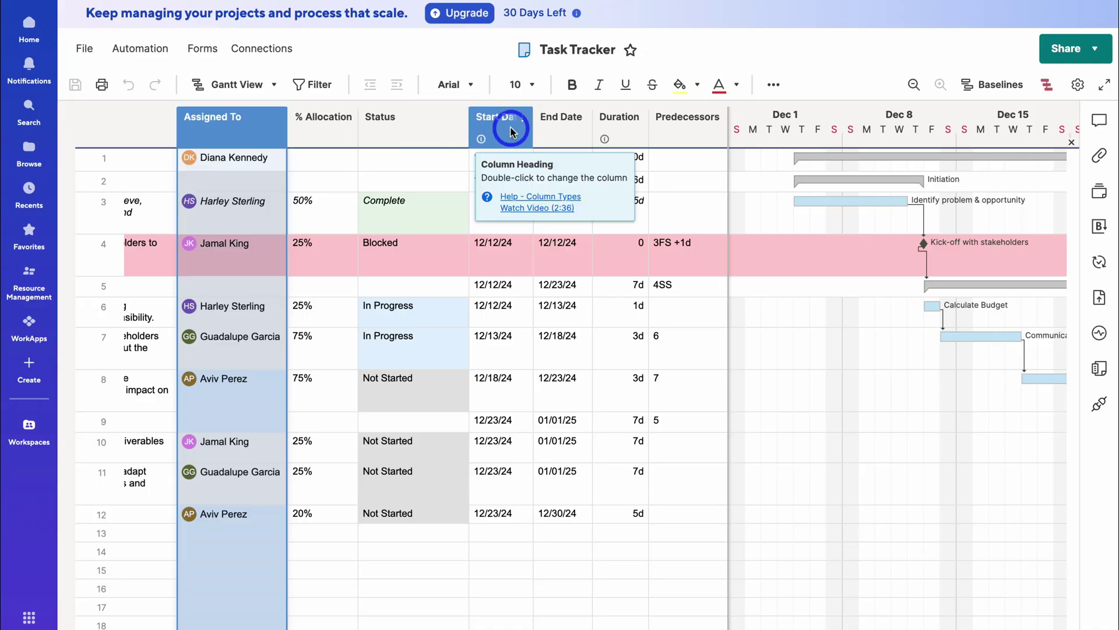
click(847, 272)
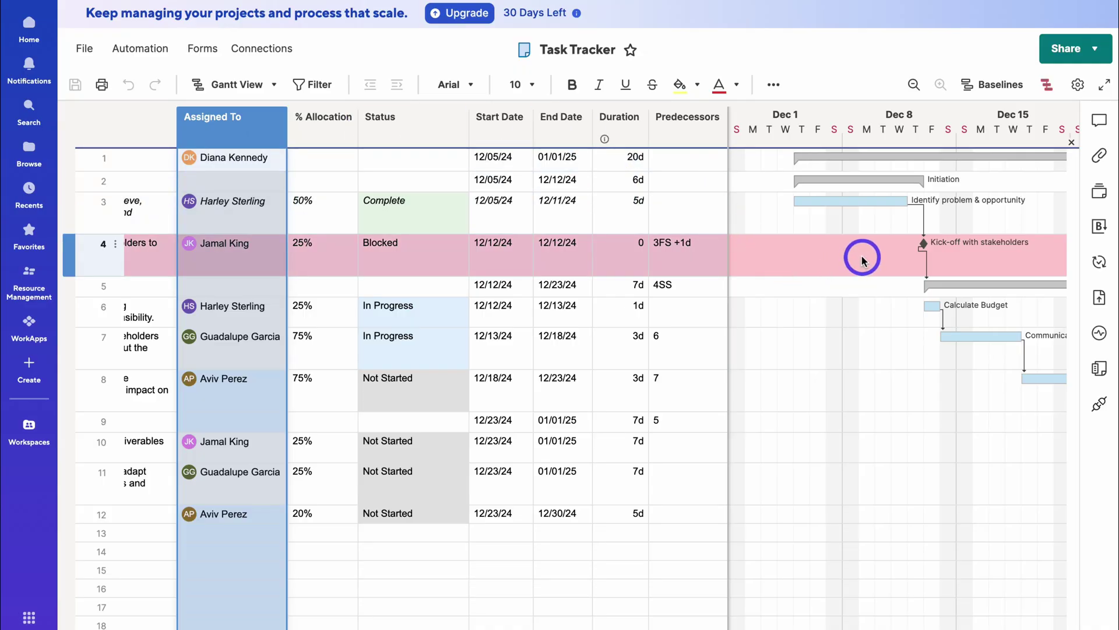
scroll(863, 260, right, 10)
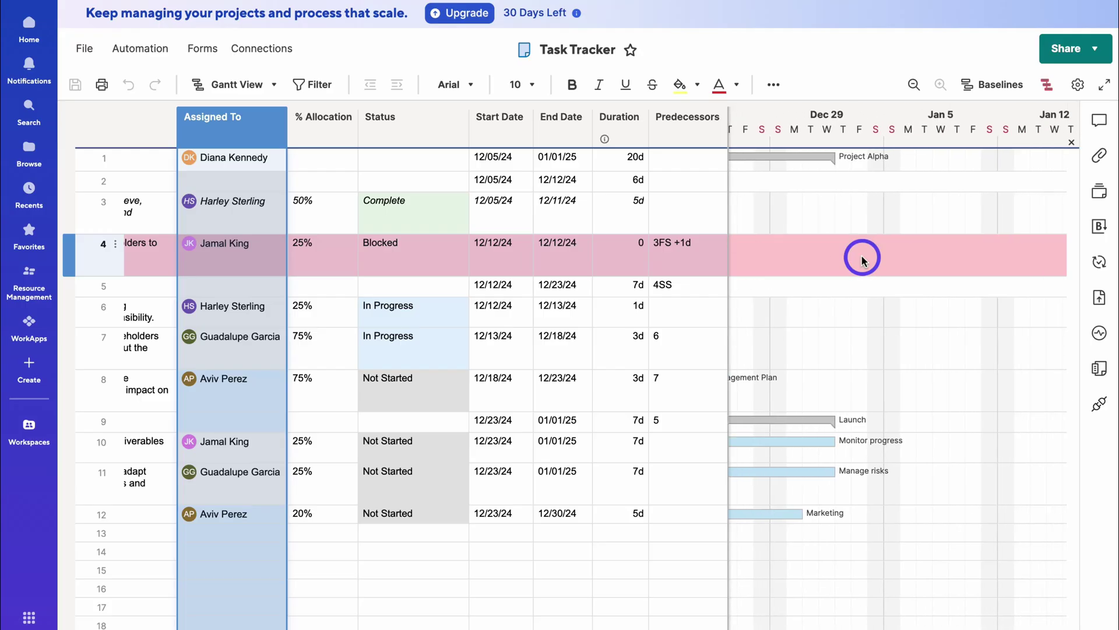
scroll(863, 261, left, 8)
scroll(863, 261, left, 3)
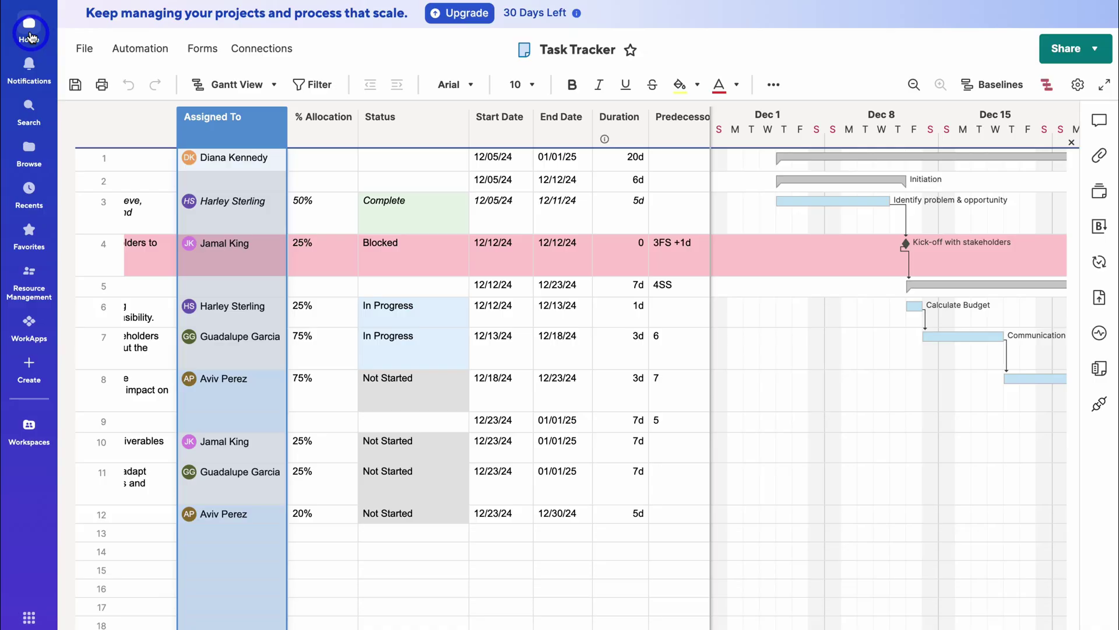
- Save the Task Tracker changes and open the Browse view of Workspaces
click(31, 37)
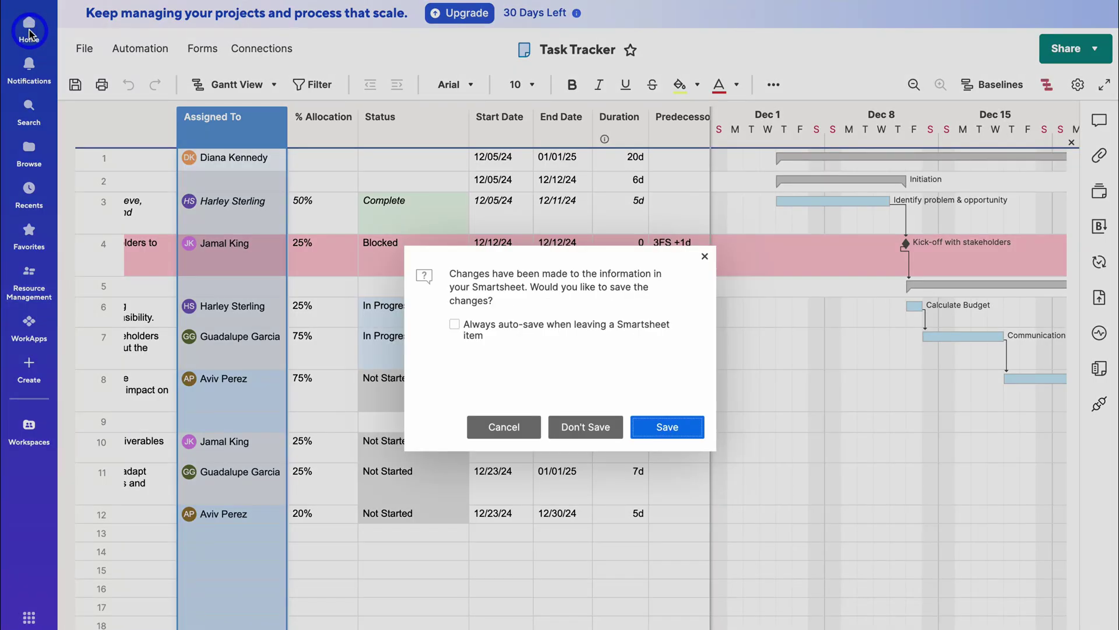
click(659, 433)
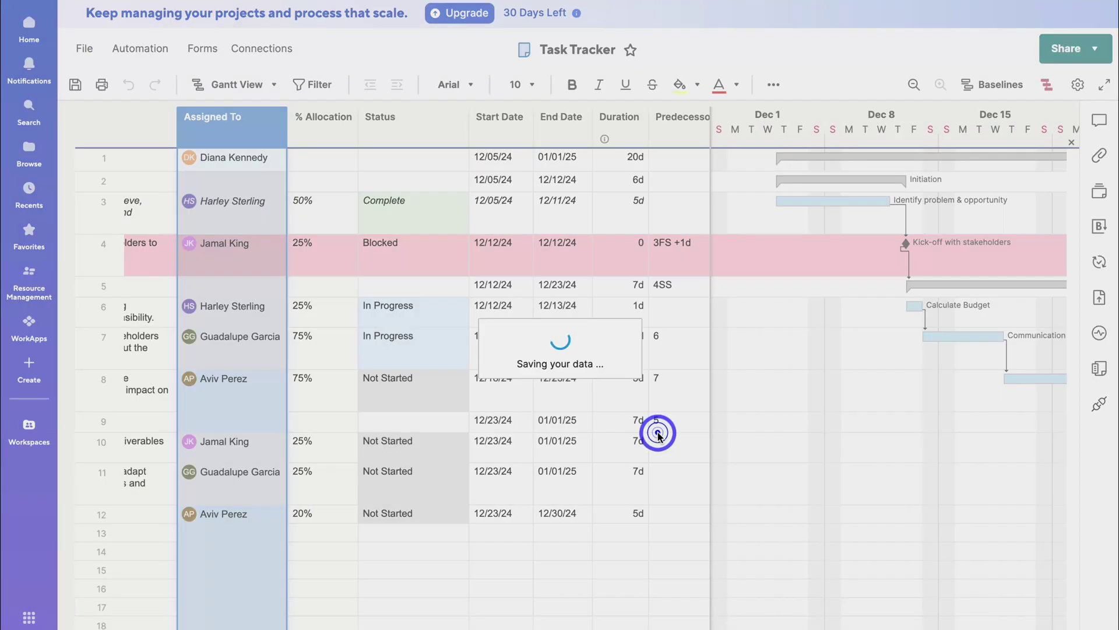
click(23, 146)
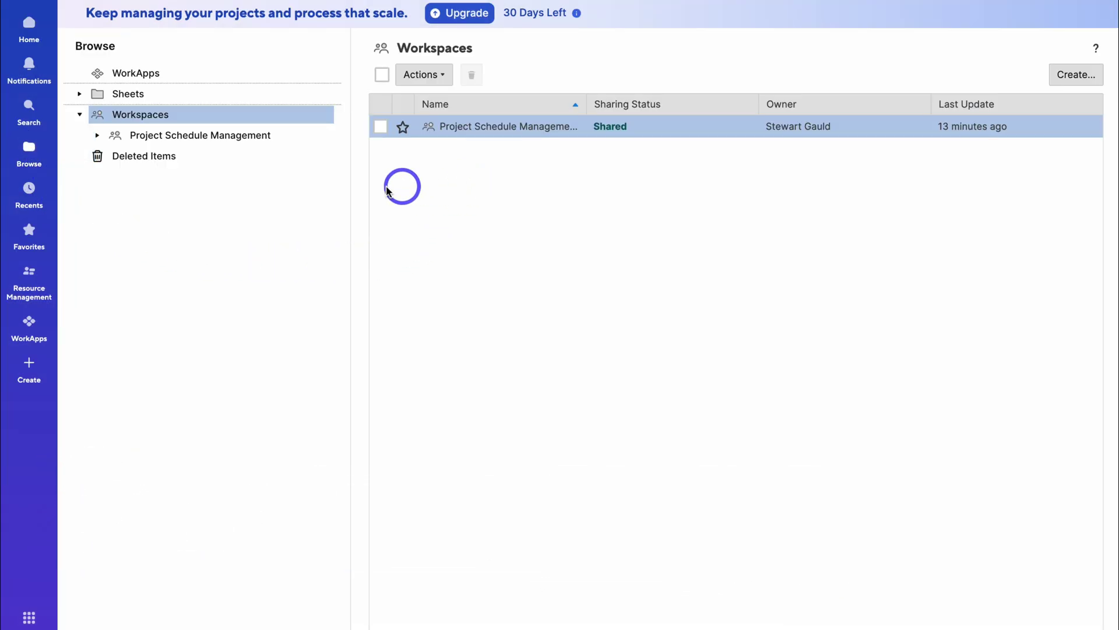
- Create a blank workspace and name it 'Client Projects'
click(28, 364)
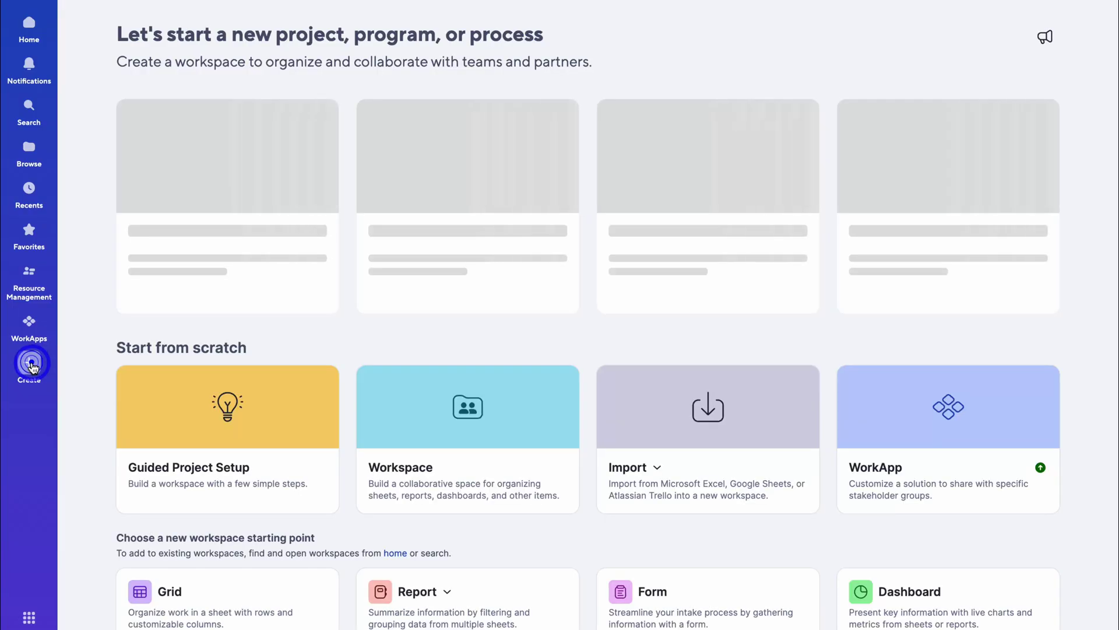
click(378, 433)
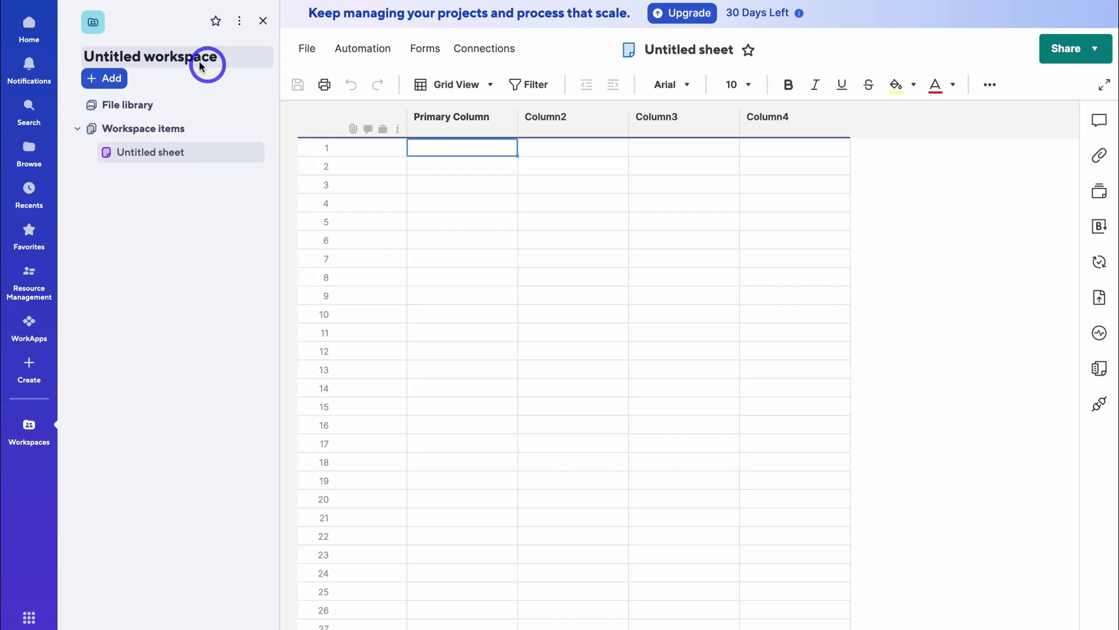
click(175, 58)
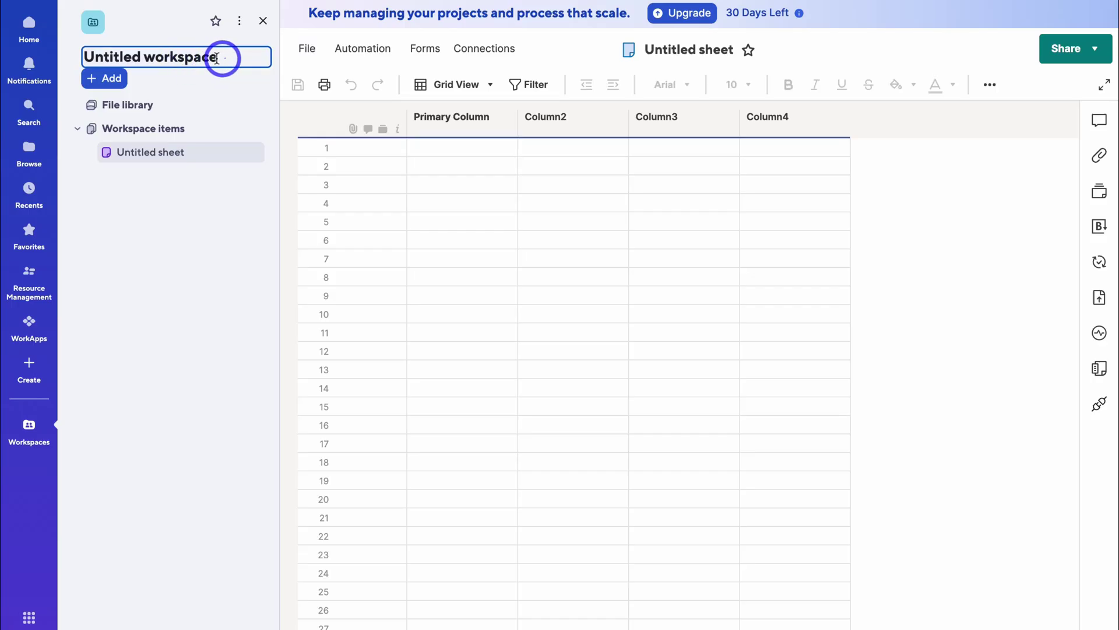
drag(217, 58, 87, 57)
text(Client Projects)
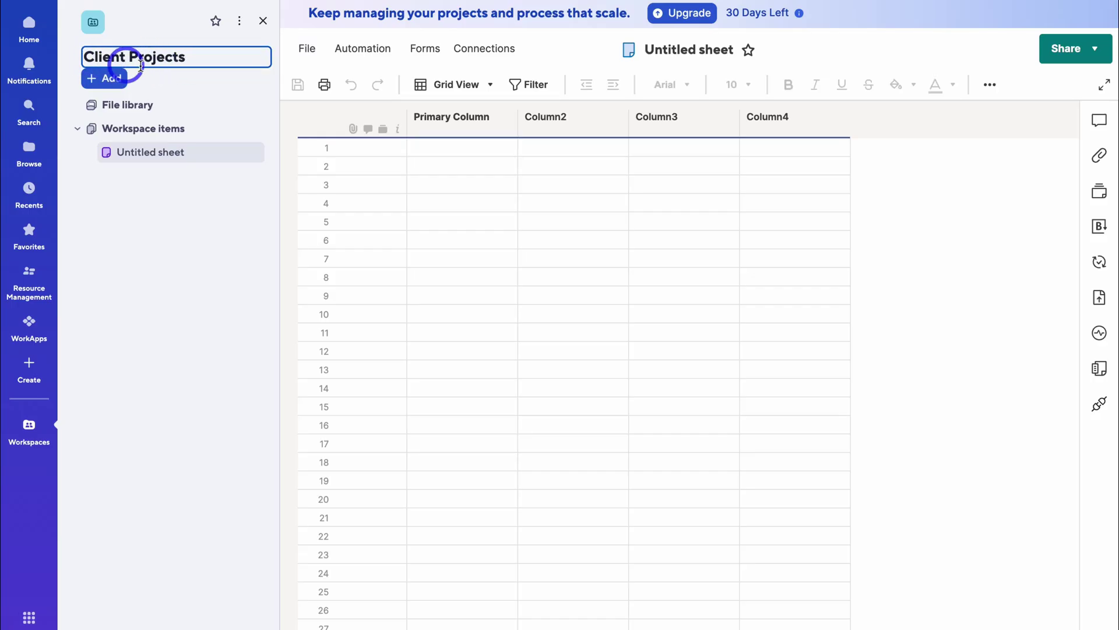
click(197, 152)
- Rename the workspace's Untitled sheet to 'Web Design'
click(251, 152)
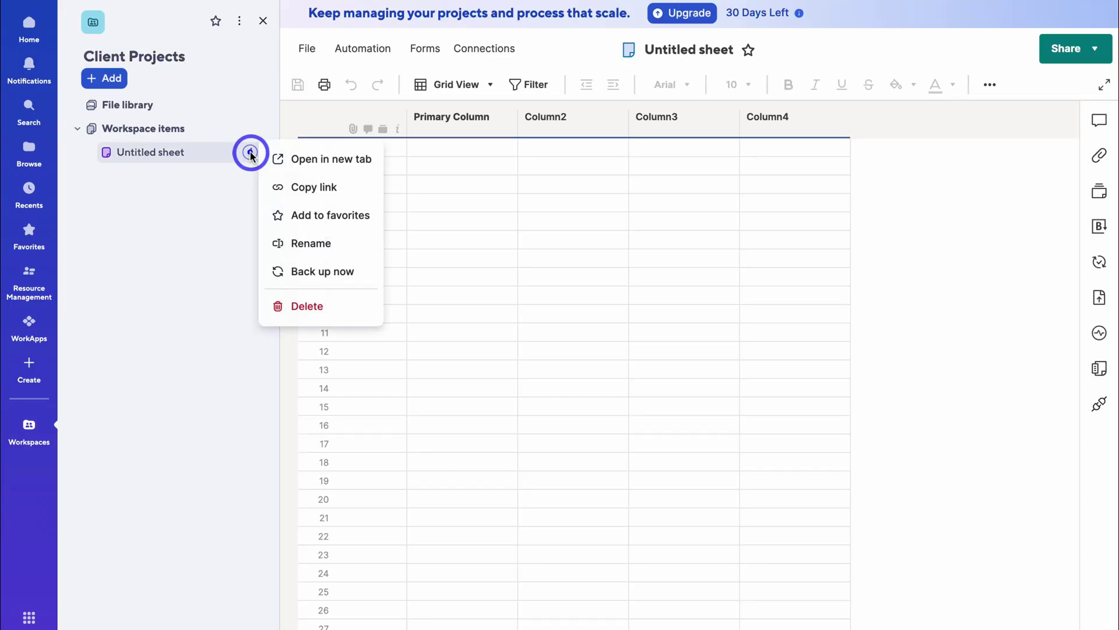
click(346, 246)
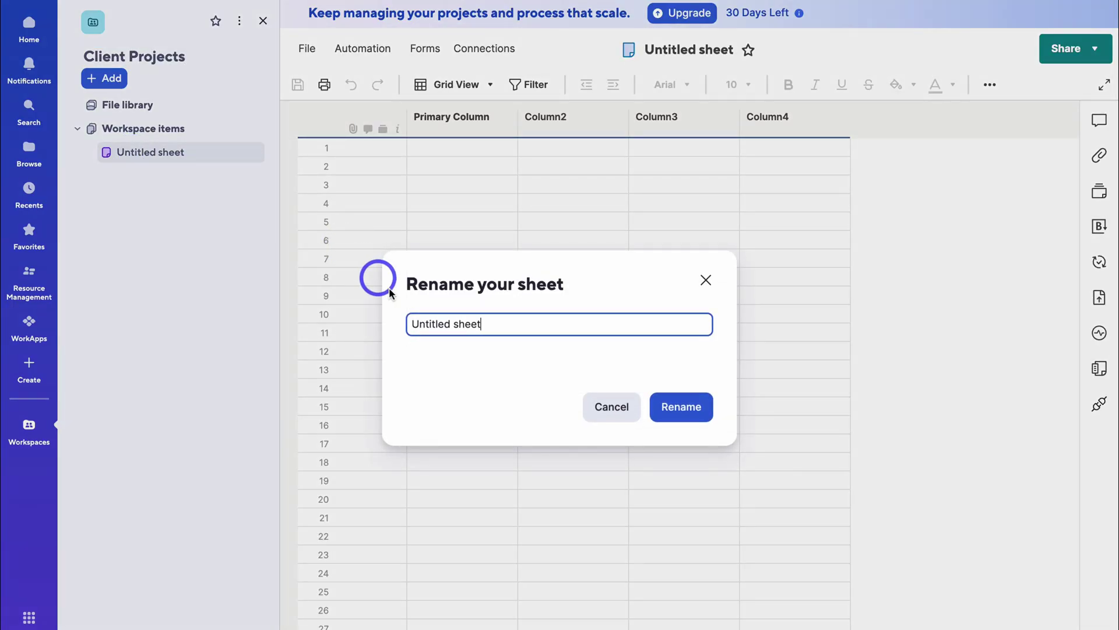
drag(489, 317, 398, 315)
text(Web Design)
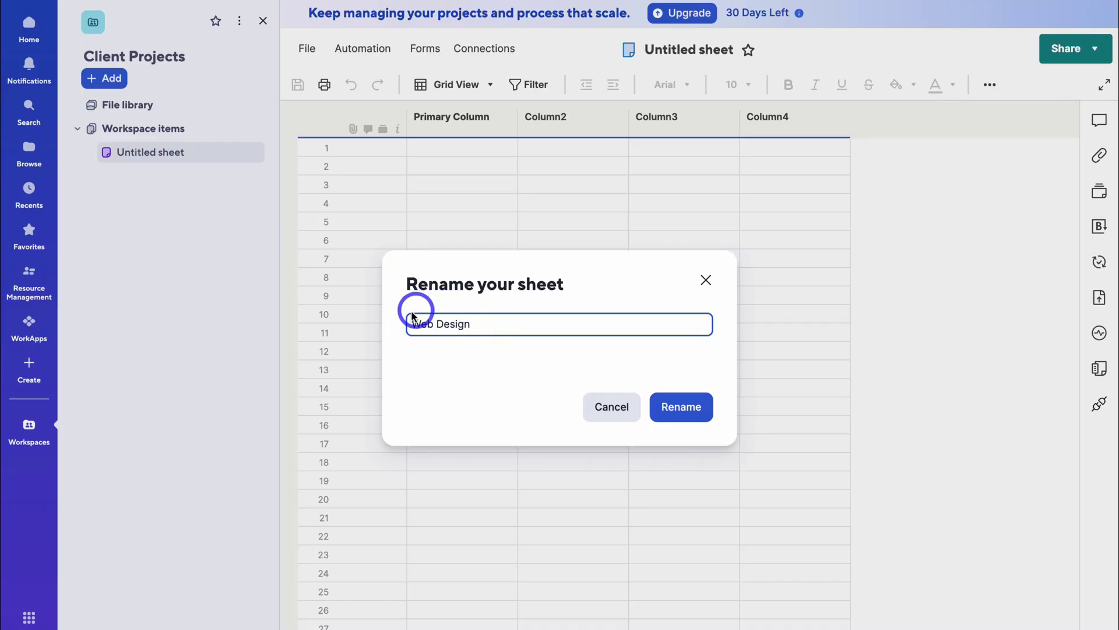
click(676, 406)
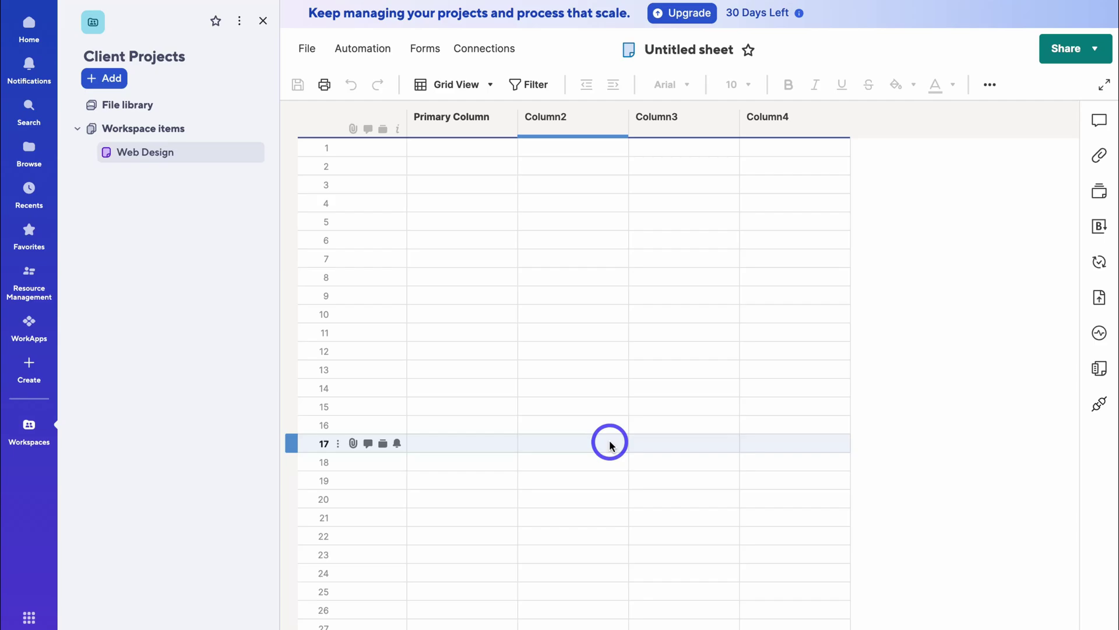
click(100, 83)
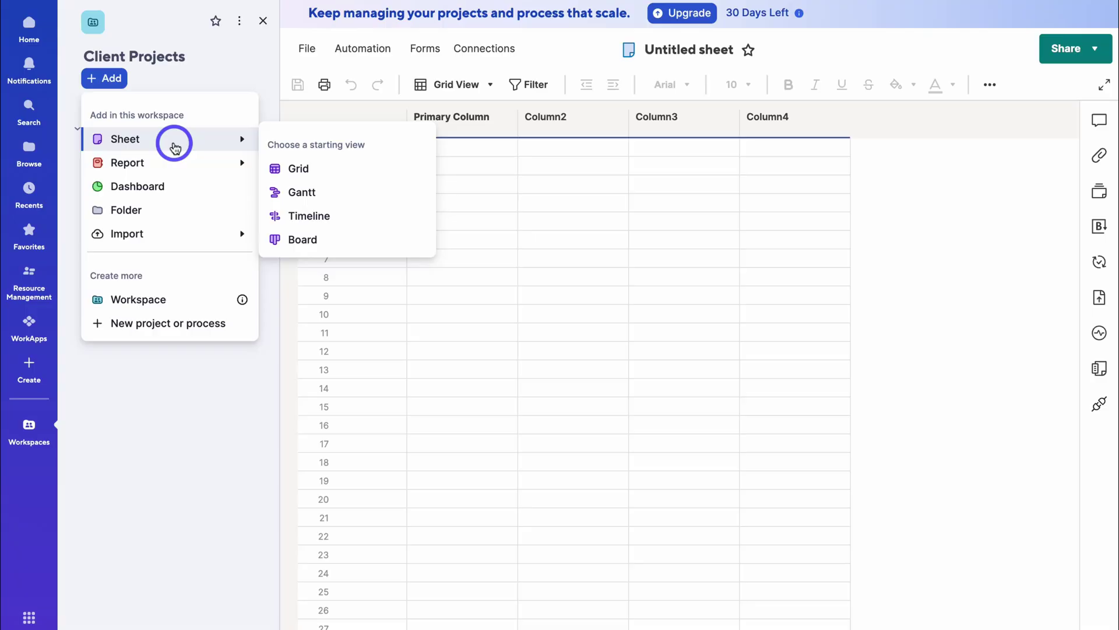
mouse_move(175, 170)
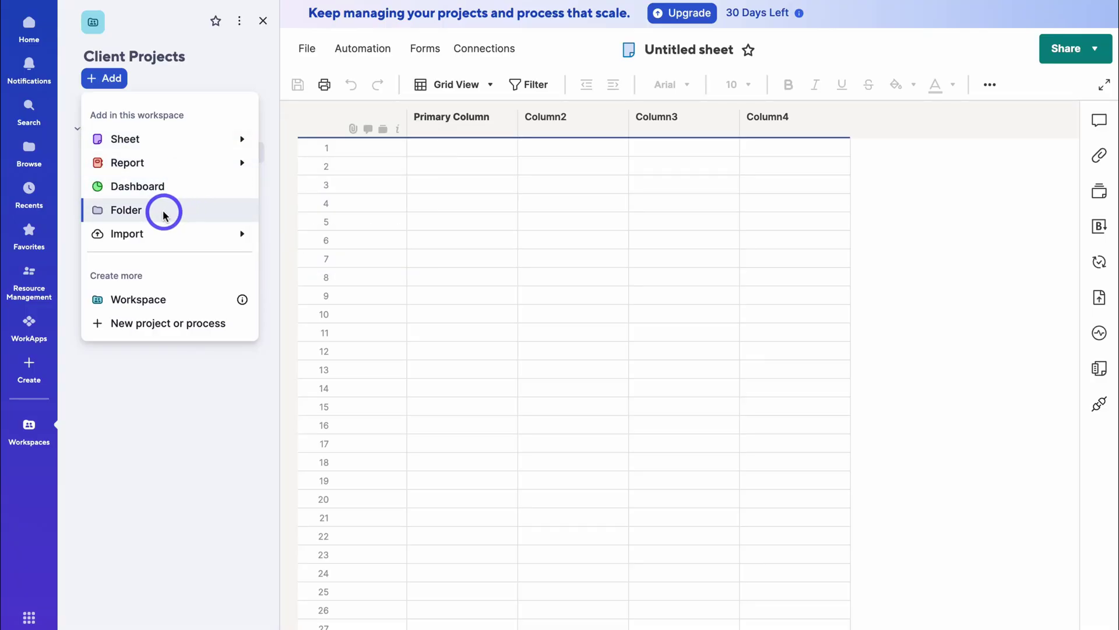
mouse_move(185, 238)
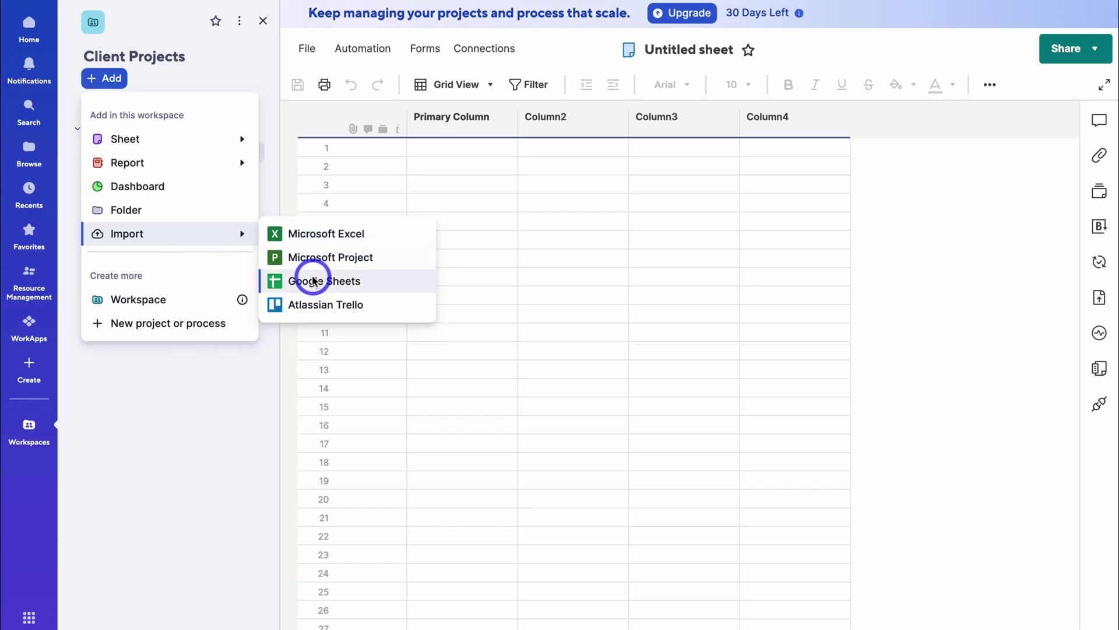
click(225, 404)
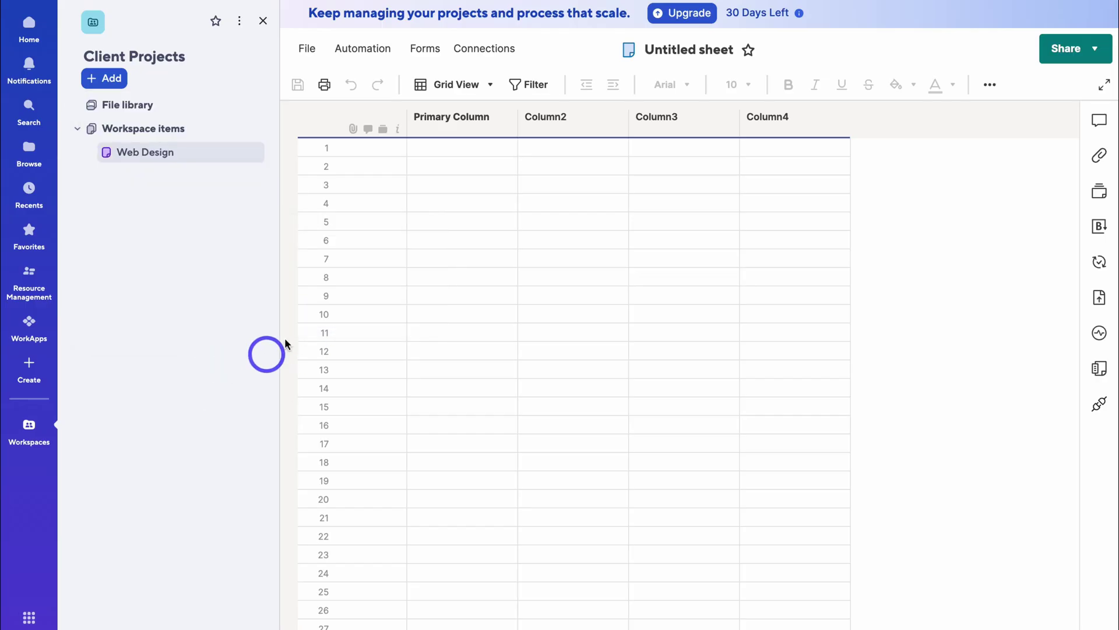
- Invite a colleague by e-mail to the Client Projects workspace with Editor - can share access
click(239, 24)
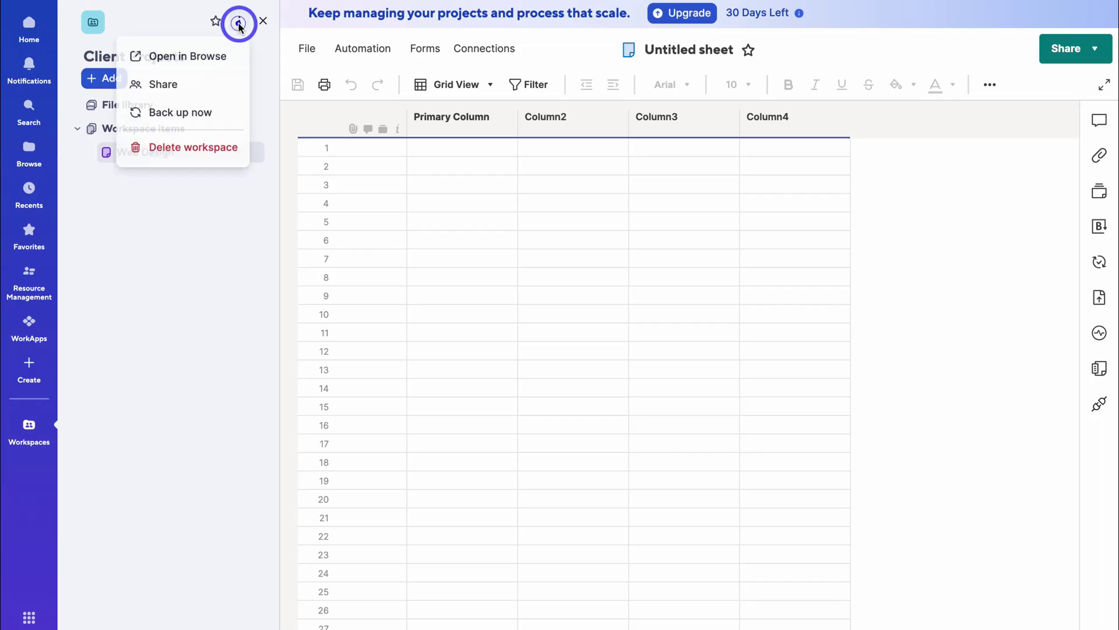
click(203, 84)
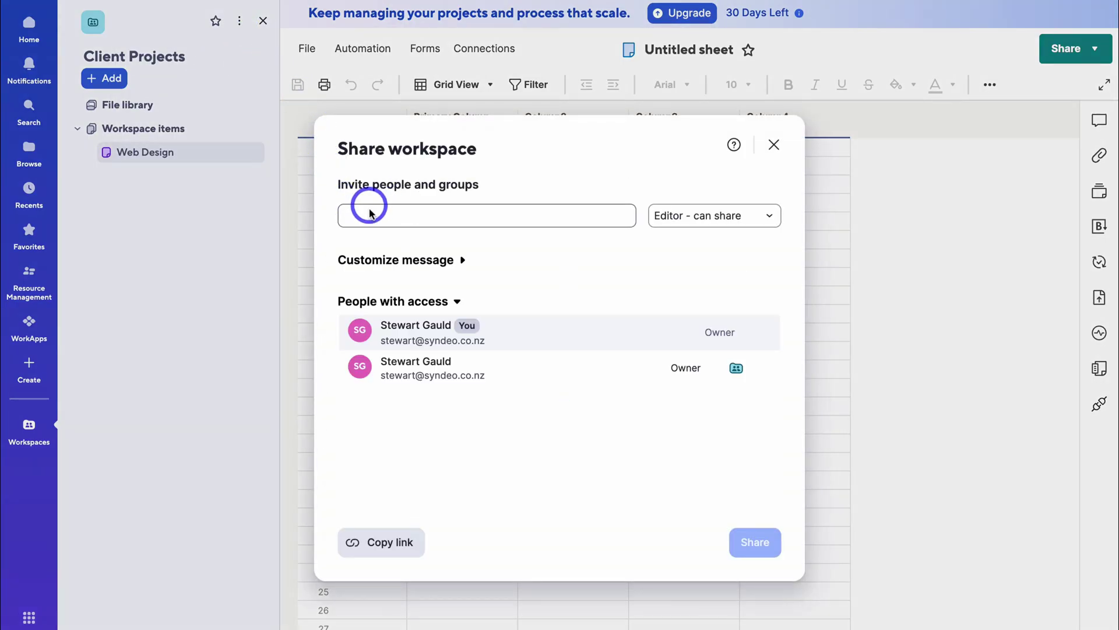
click(407, 217)
text(emma)
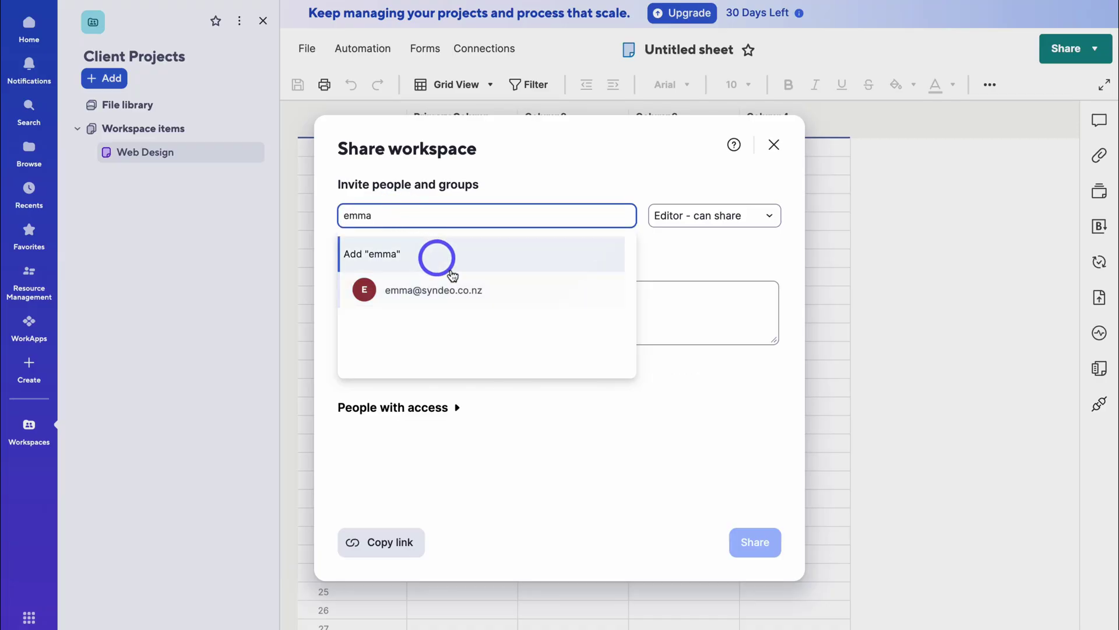
click(478, 289)
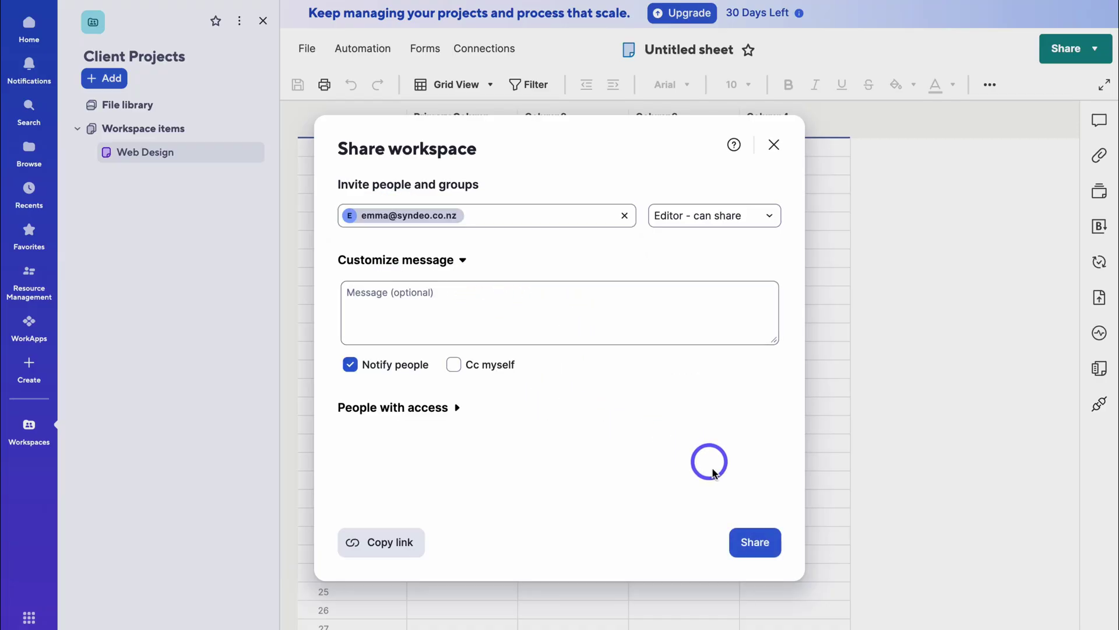
click(750, 542)
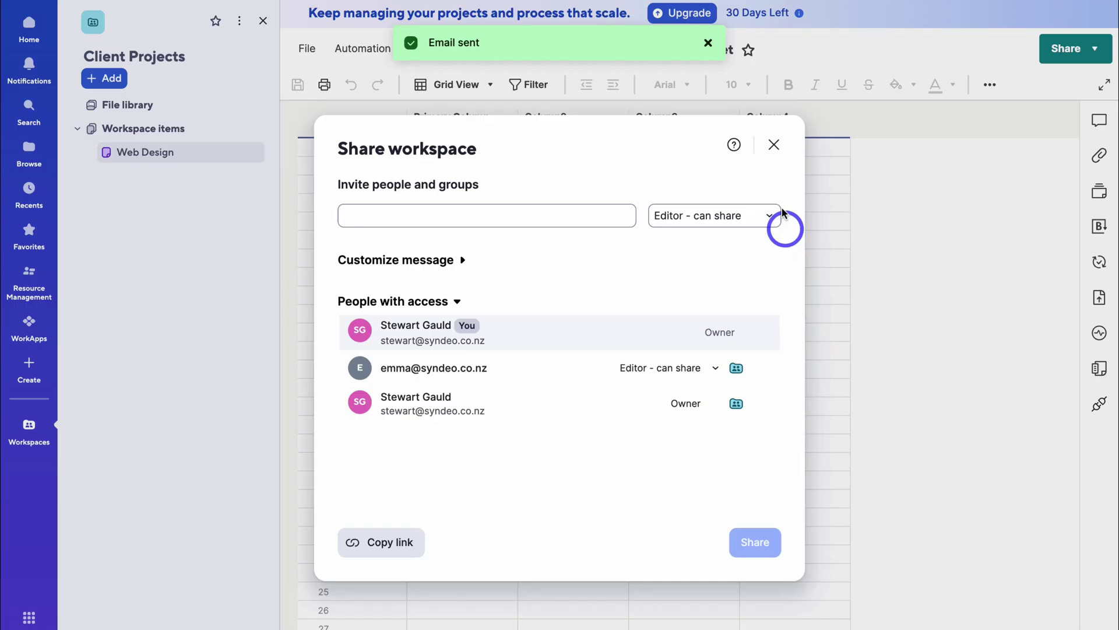
click(774, 144)
click(451, 123)
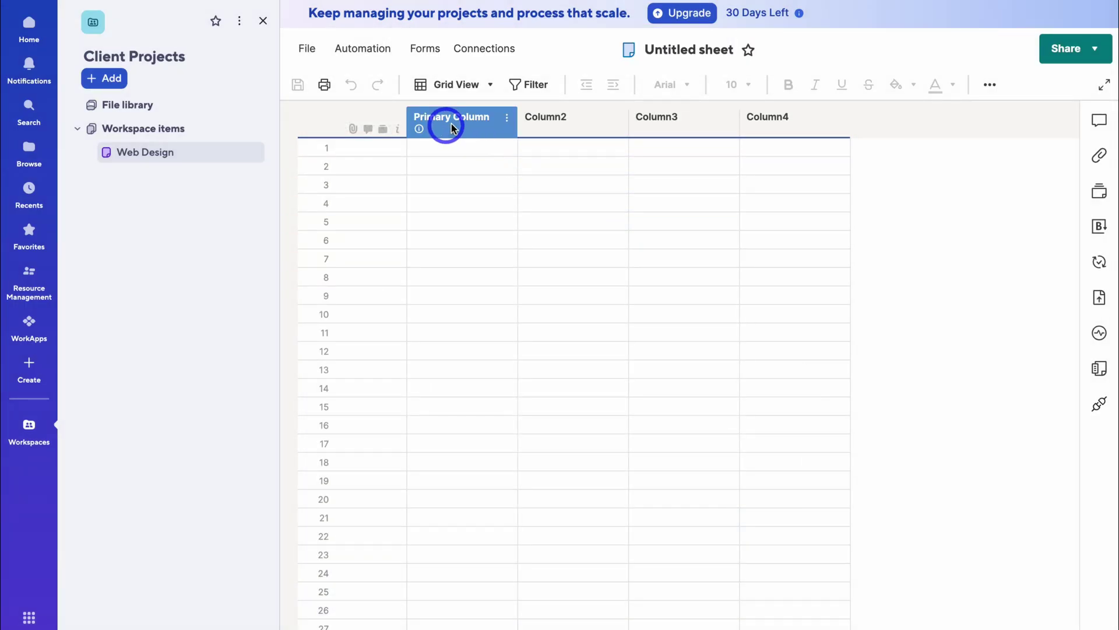
- Rename the first two columns to Project Name and Client, keeping Client as Text/Number
click(507, 119)
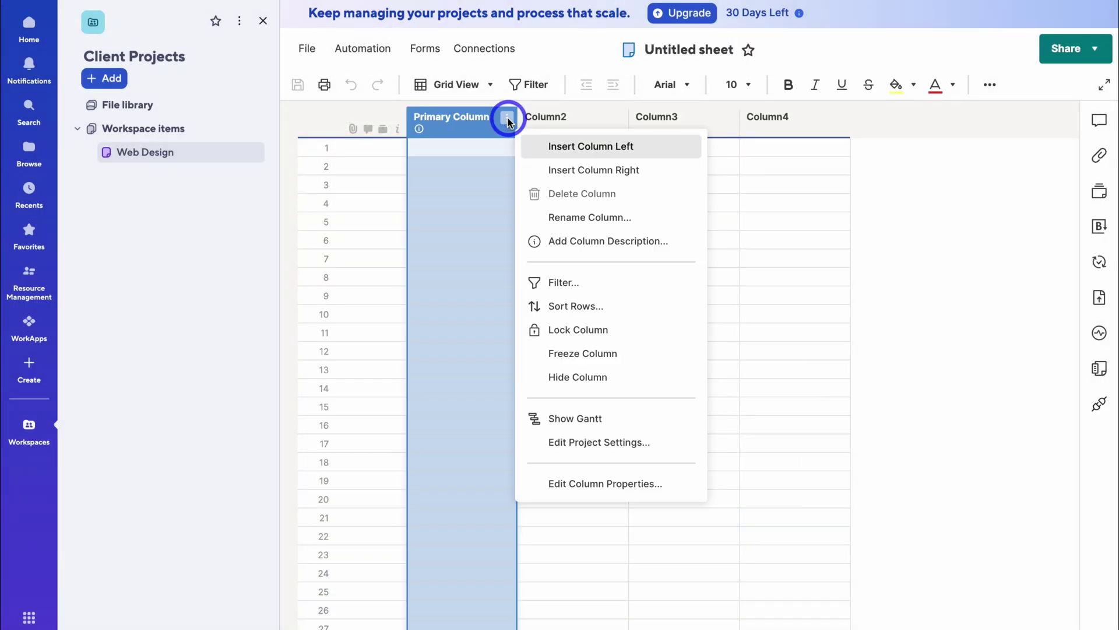
click(590, 217)
text(Project Name)
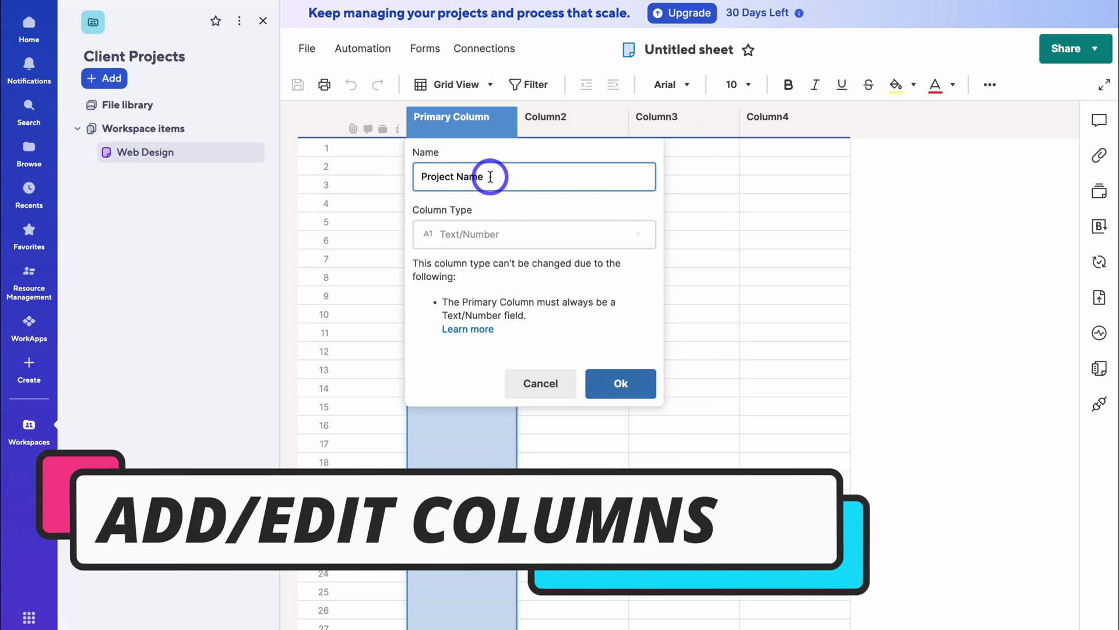
click(630, 382)
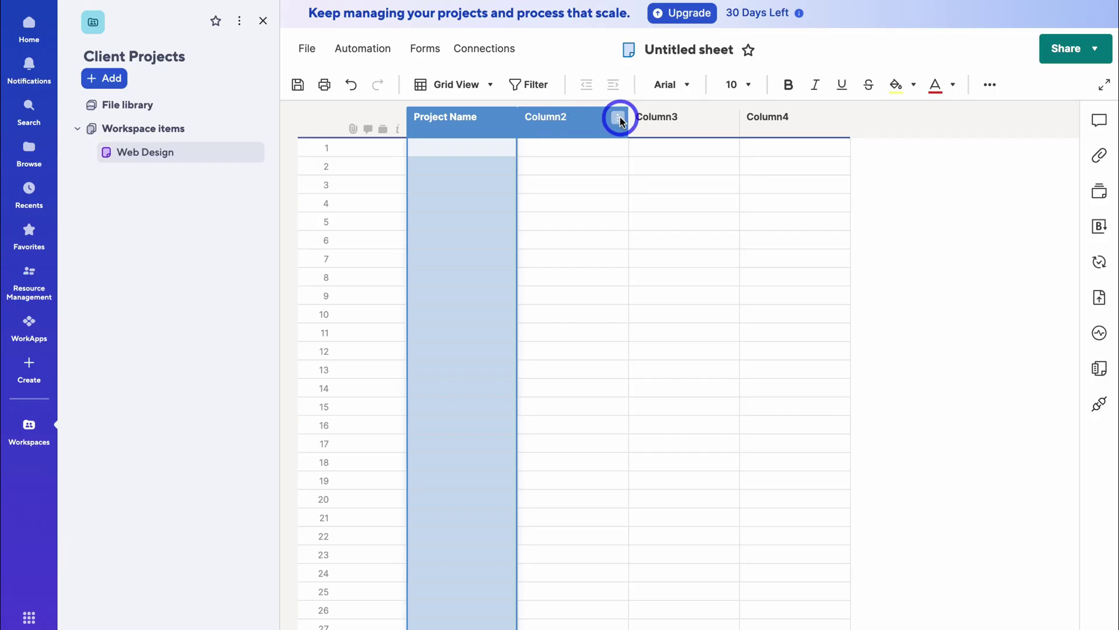
click(619, 118)
click(679, 214)
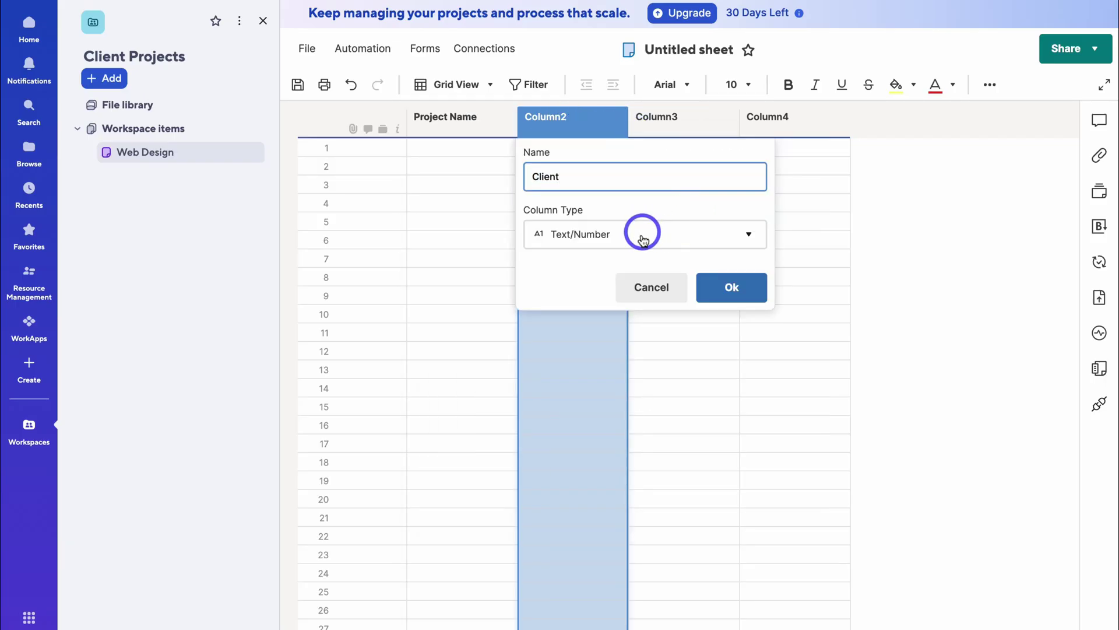
click(675, 238)
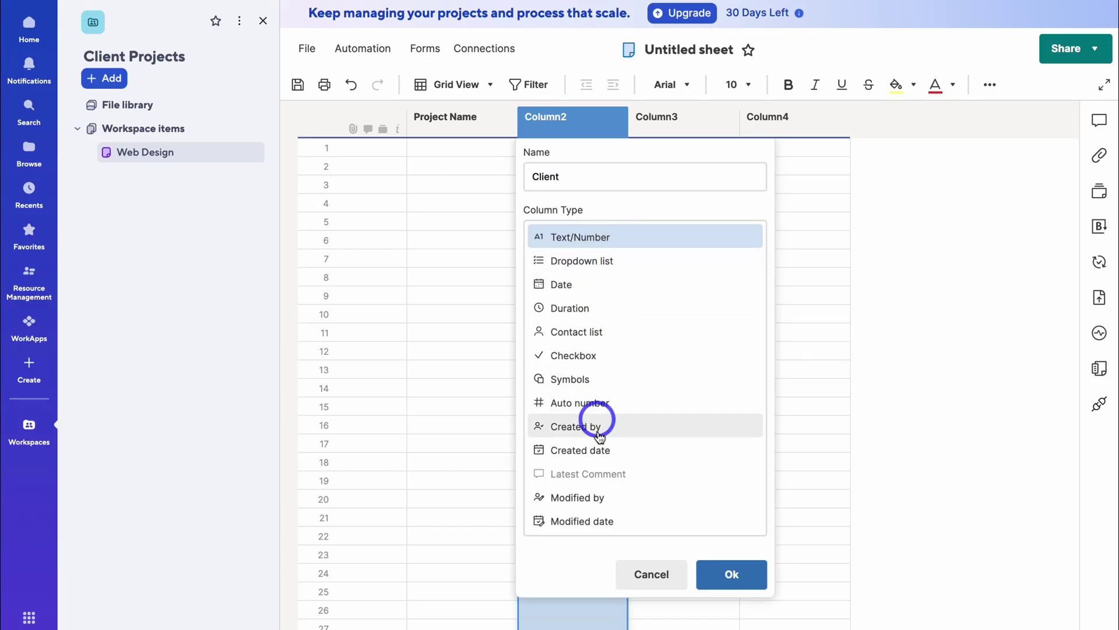
click(629, 238)
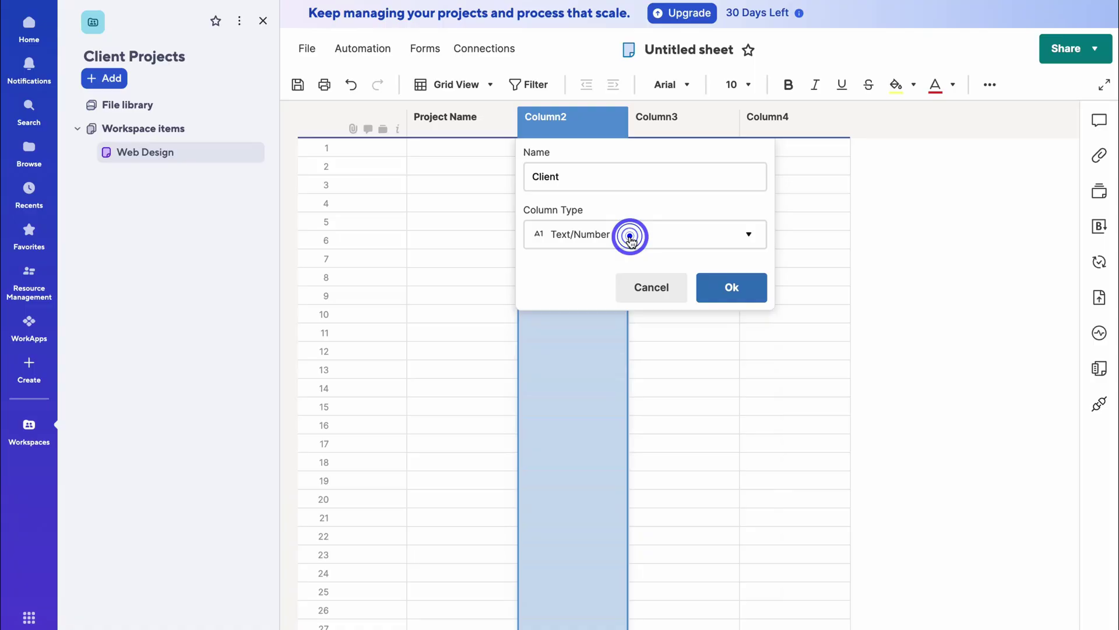
click(721, 285)
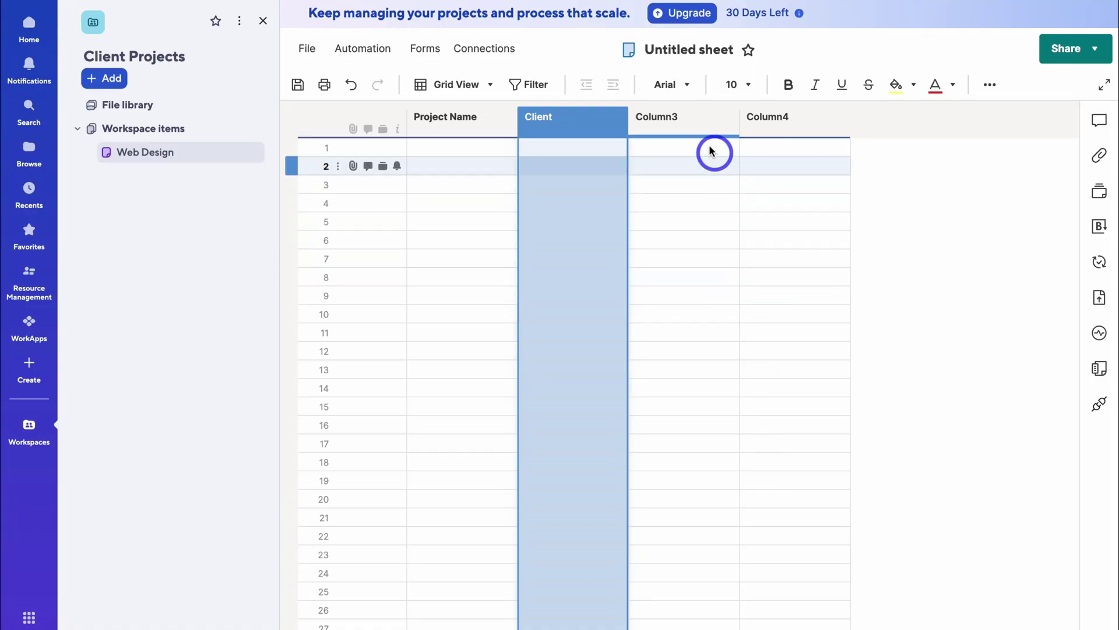
- Keep Budget as Text/Number and rename Column4 to Start Date with the Date type
click(733, 121)
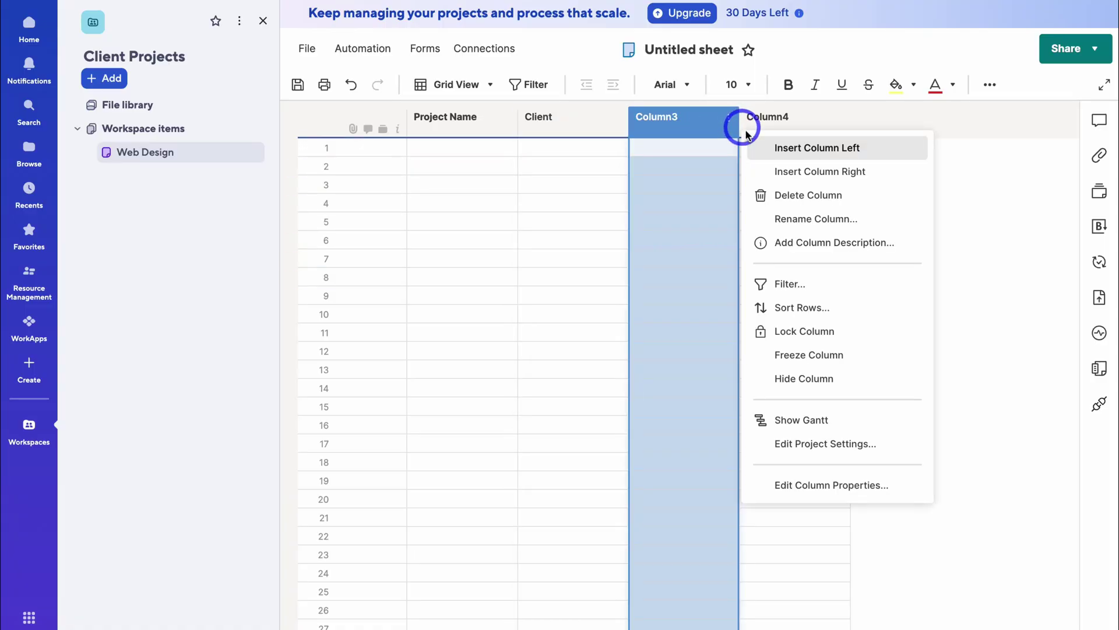
click(815, 217)
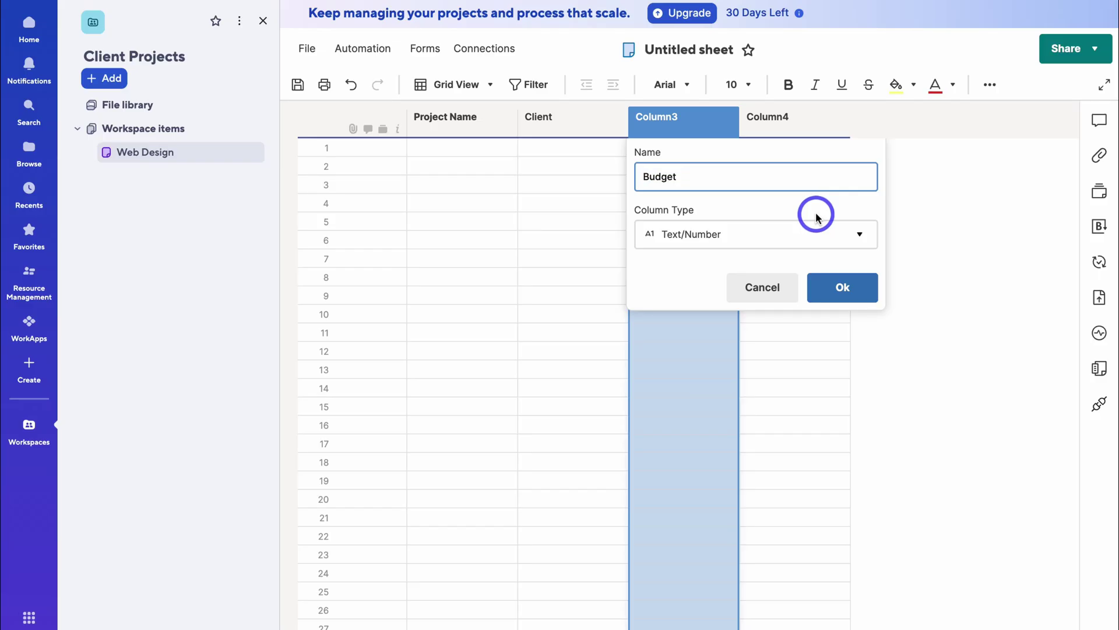
click(815, 232)
click(813, 232)
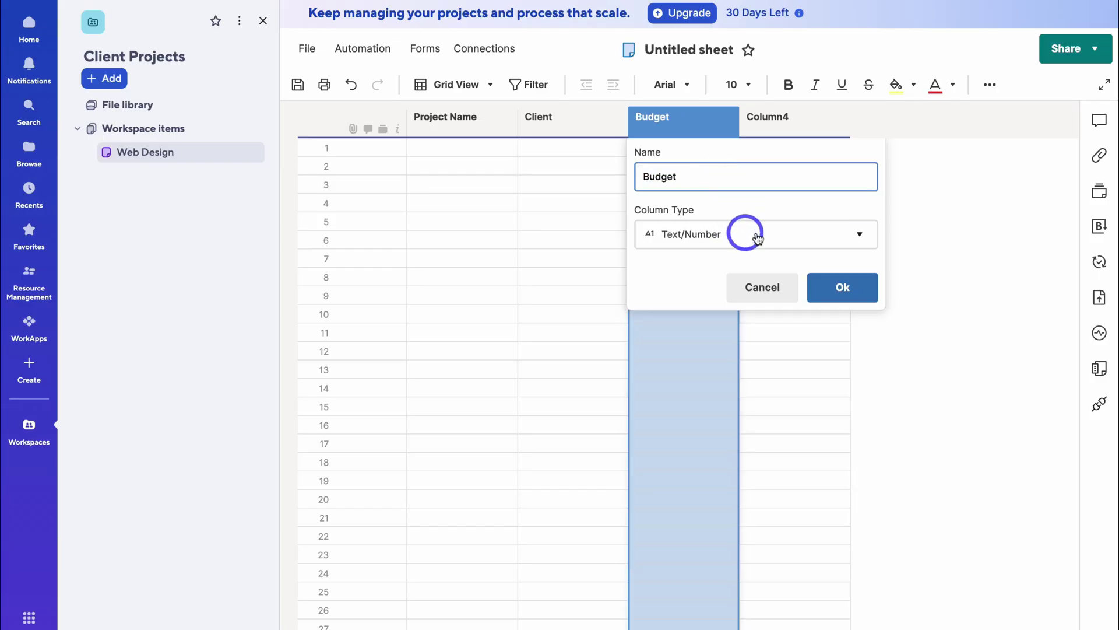
click(845, 284)
click(839, 118)
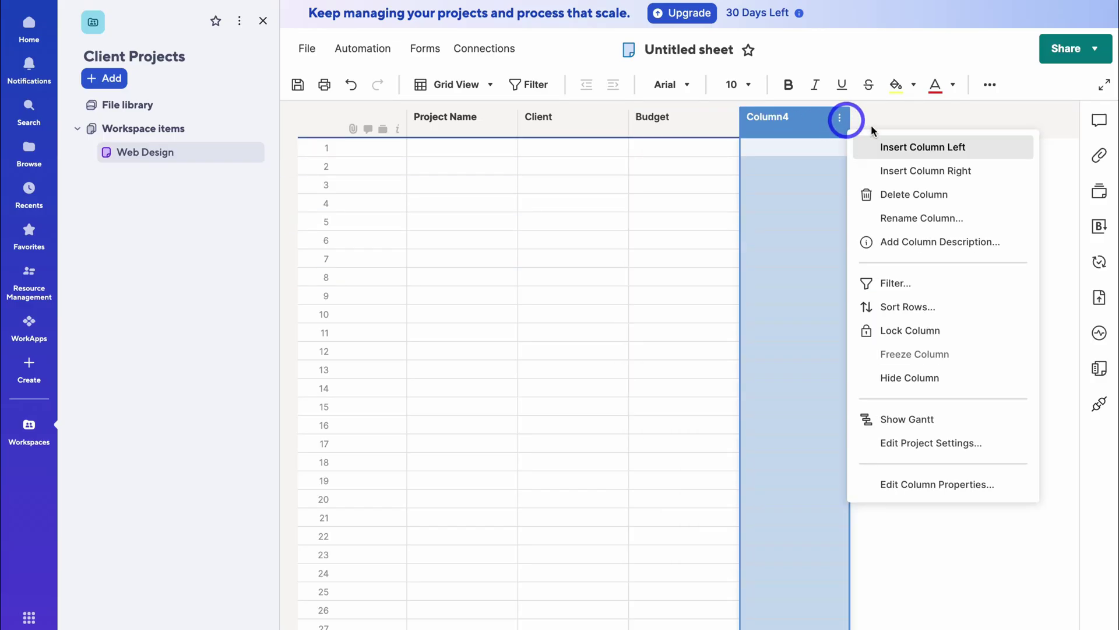
click(937, 216)
text(Start Date)
click(868, 232)
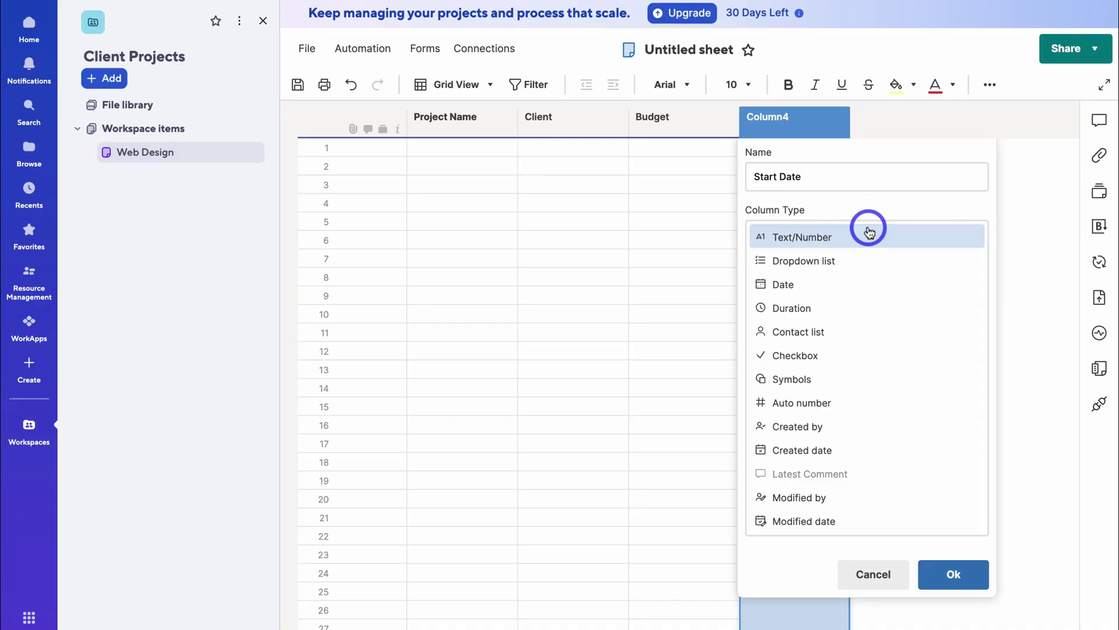
click(862, 285)
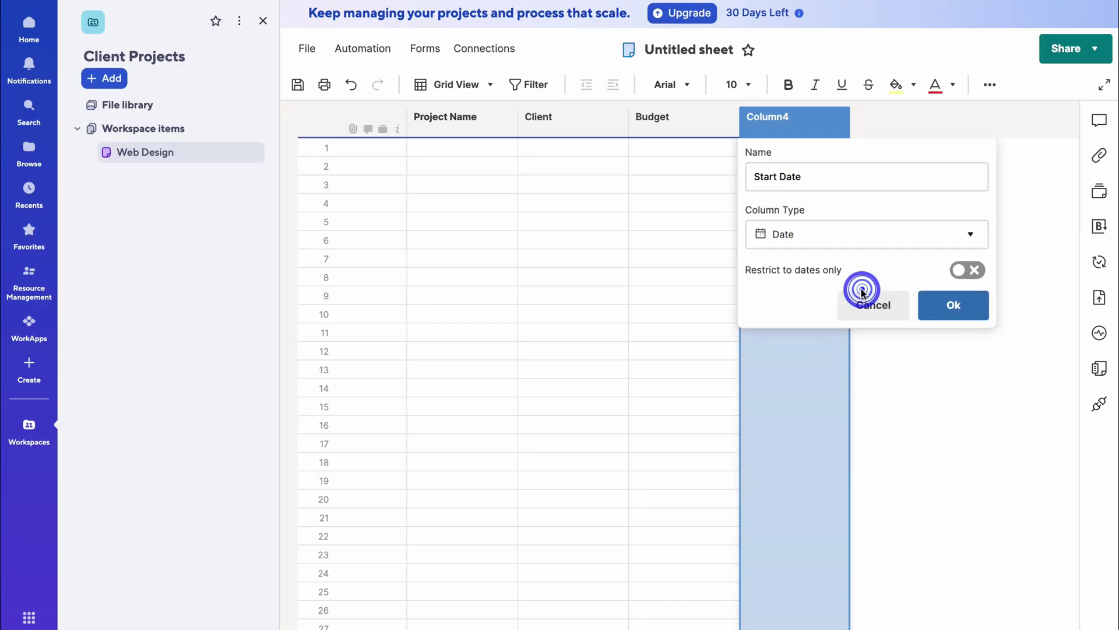
click(949, 309)
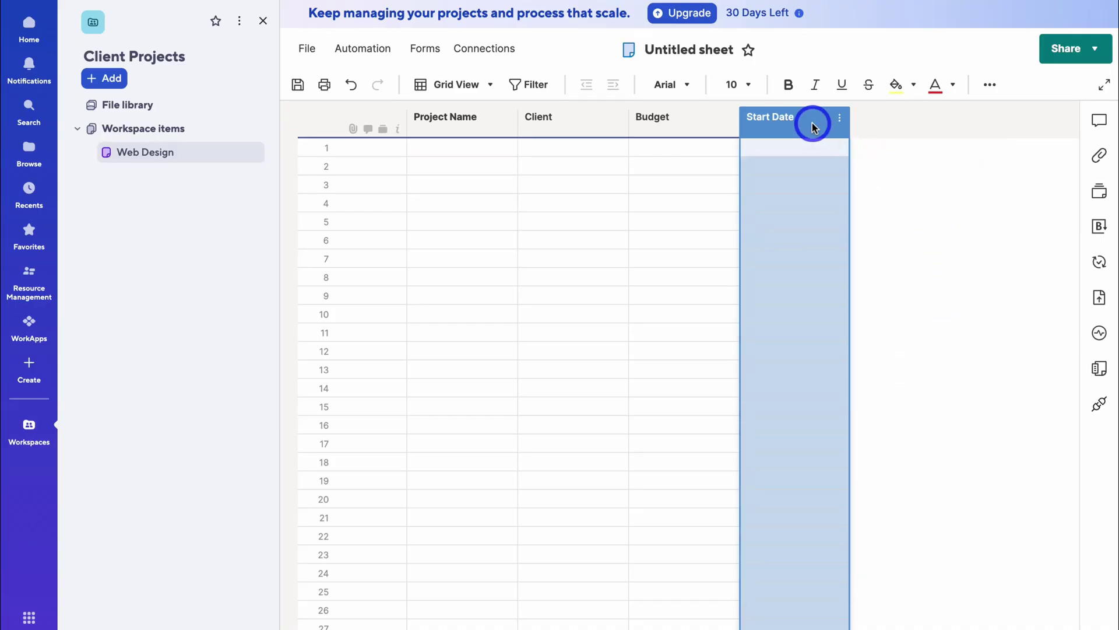
click(840, 120)
- Insert an End Date column of Date type to the right of Start Date
right_click(825, 121)
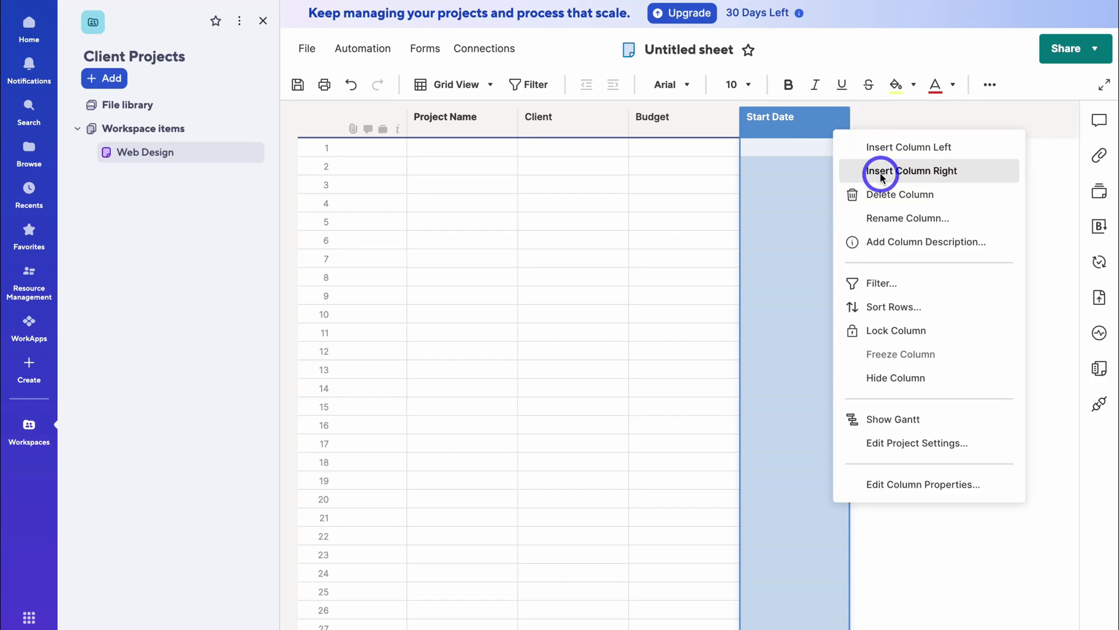
click(951, 172)
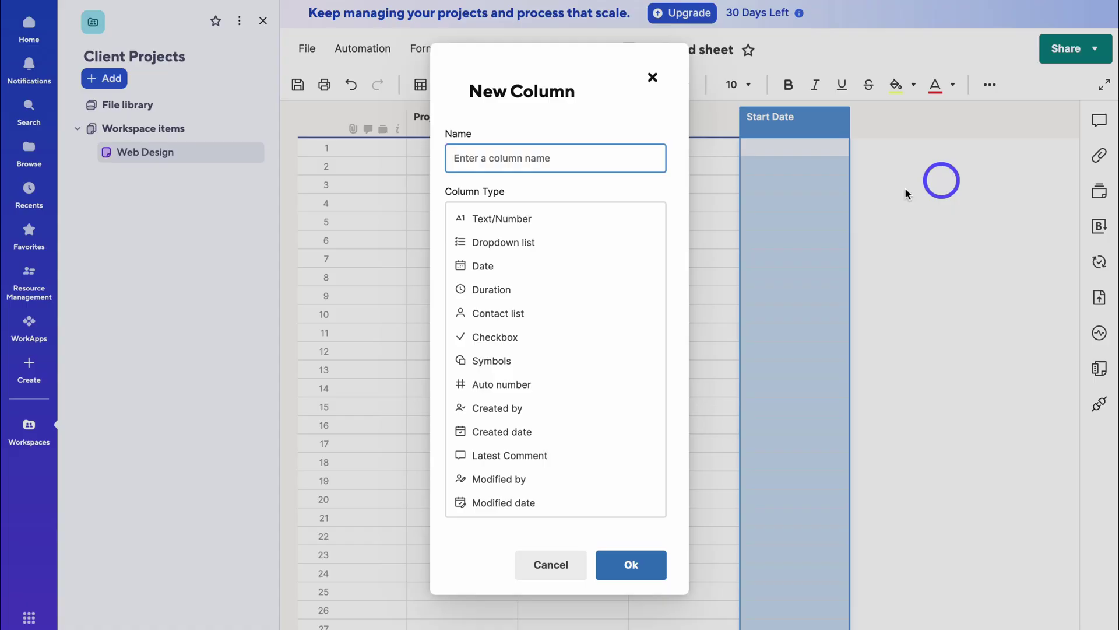
text(End Date)
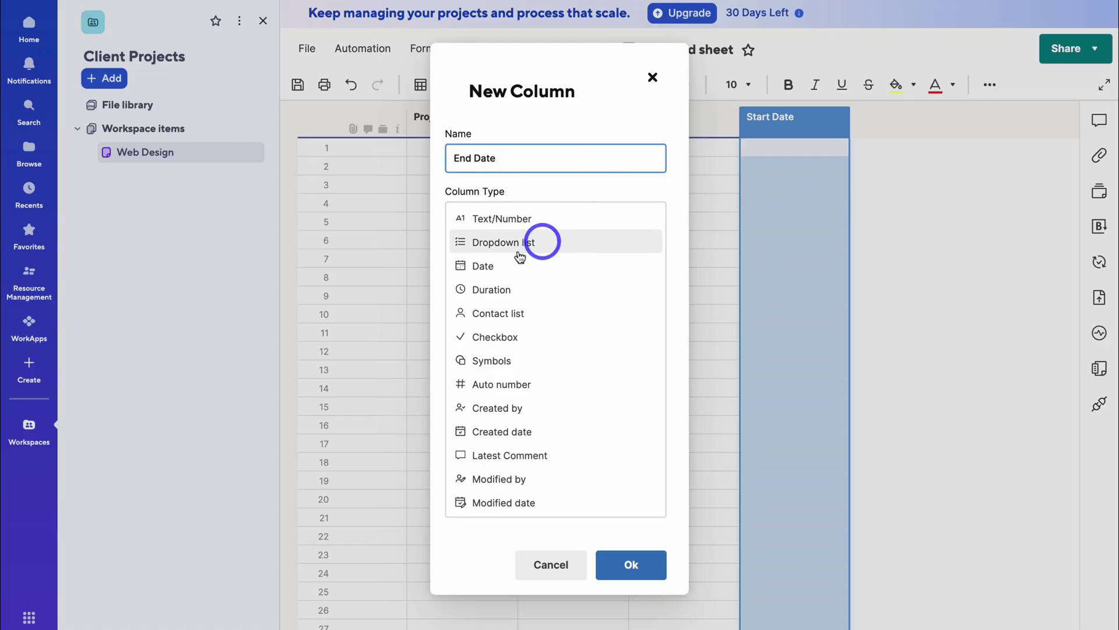
click(533, 267)
click(625, 300)
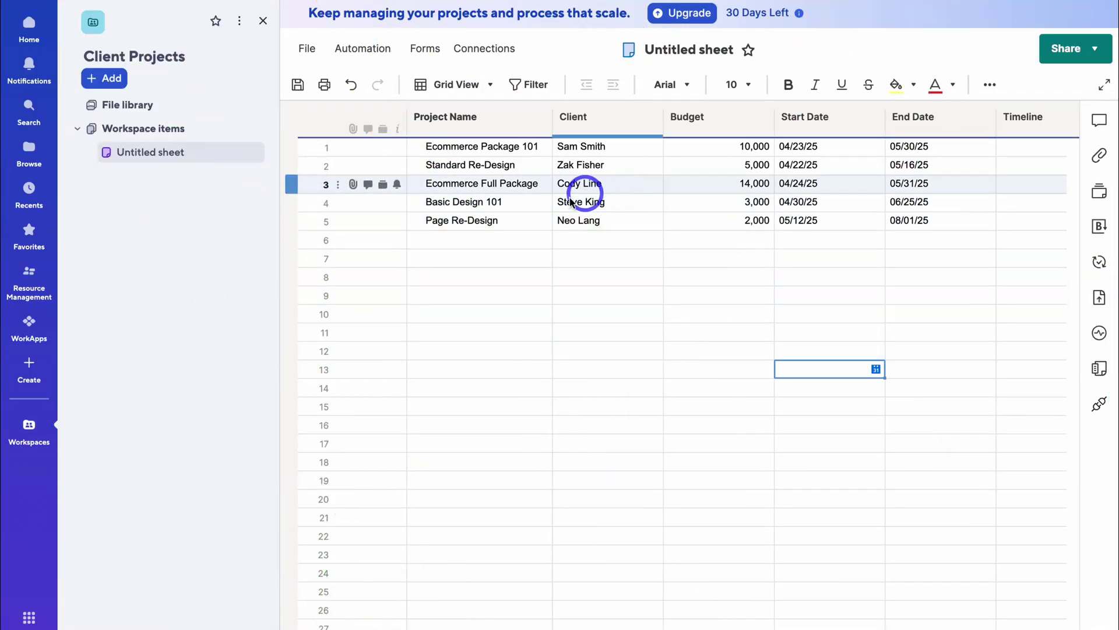
- Select the Budget values in rows 1 to 5
scroll(670, 219, right, 3)
scroll(672, 223, left, 2)
scroll(673, 222, right, 2)
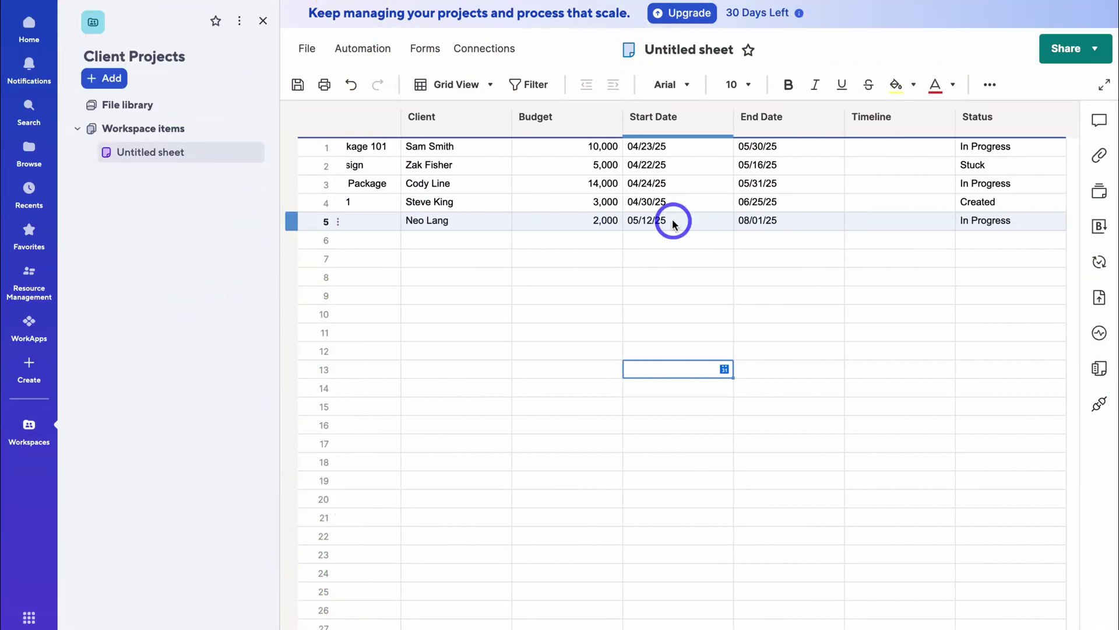
scroll(672, 223, left, 5)
drag(683, 151, 683, 221)
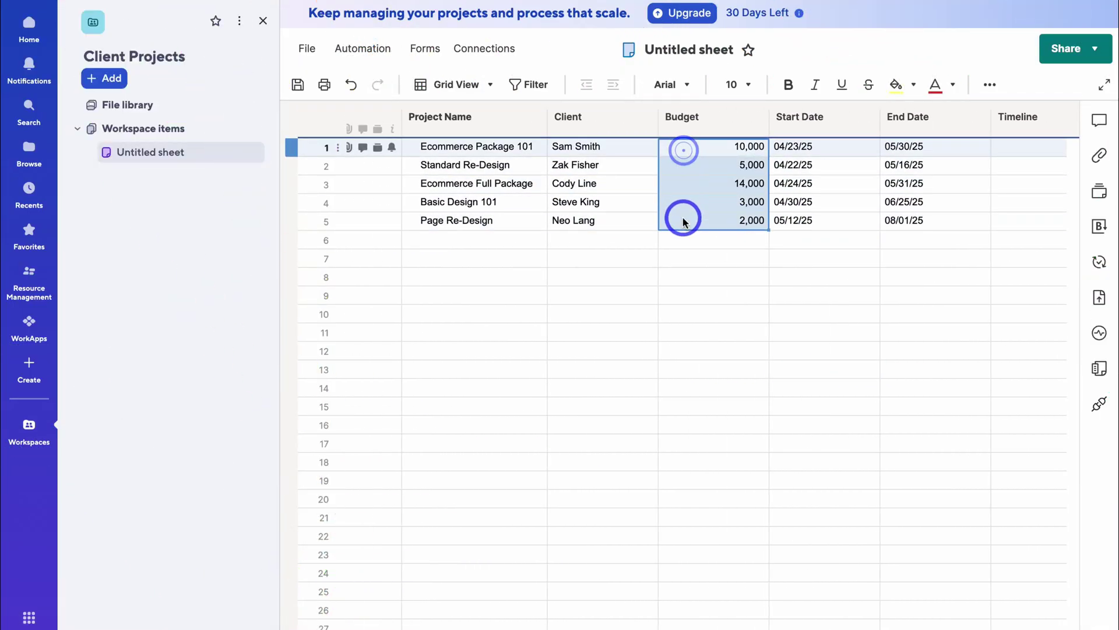
- Apply the $ Currency format to the selected Budget values
click(990, 85)
click(829, 118)
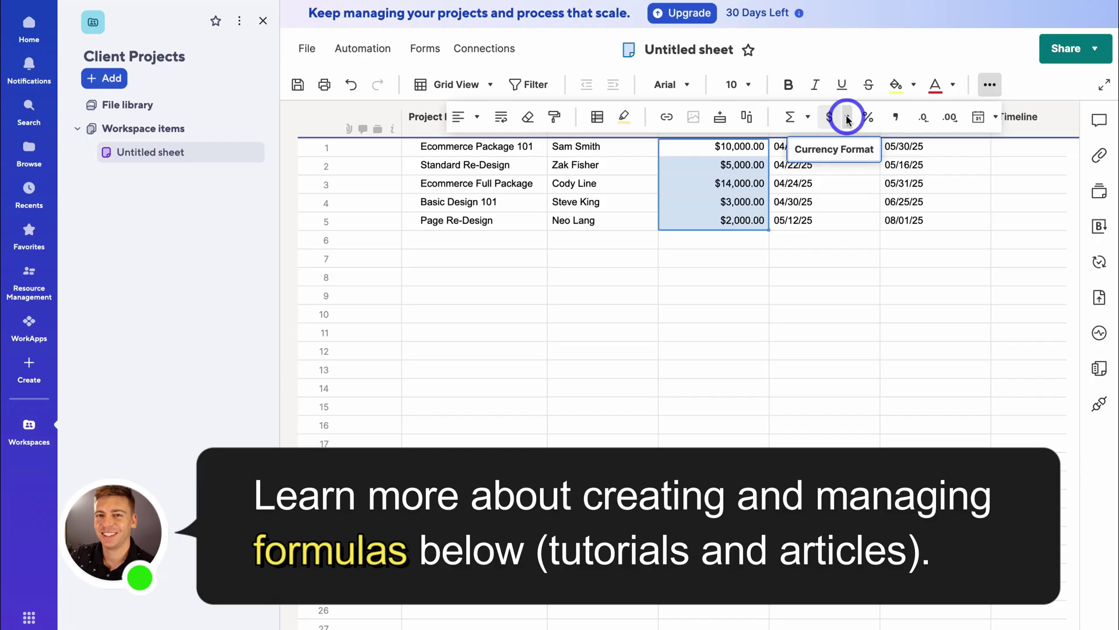
click(847, 119)
click(768, 353)
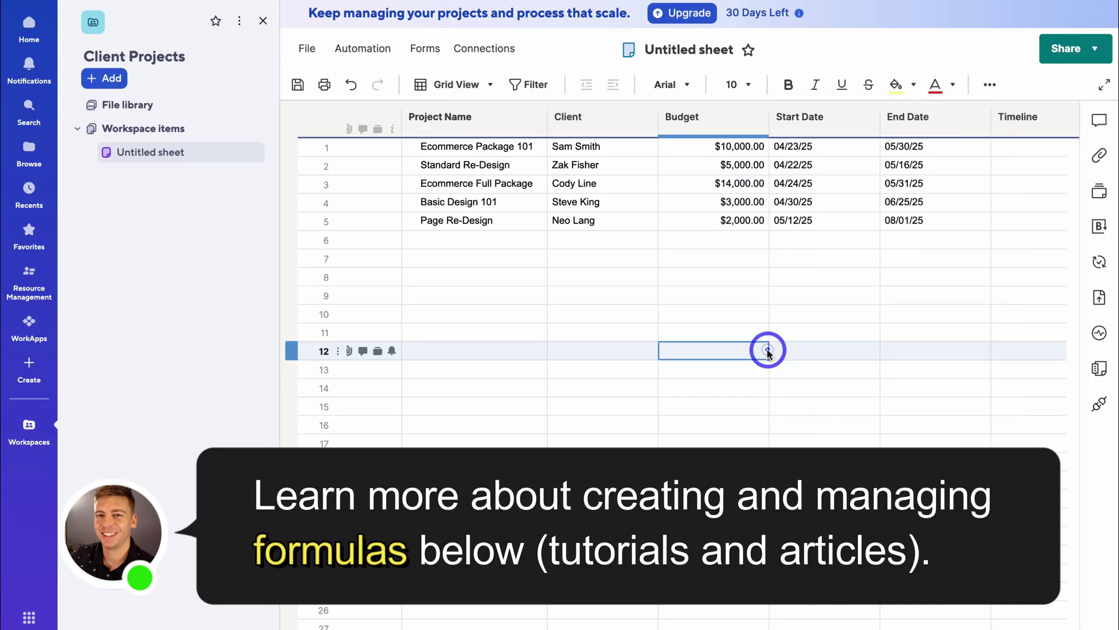
- Change the Timeline column's type to Duration
scroll(765, 349, right, 3)
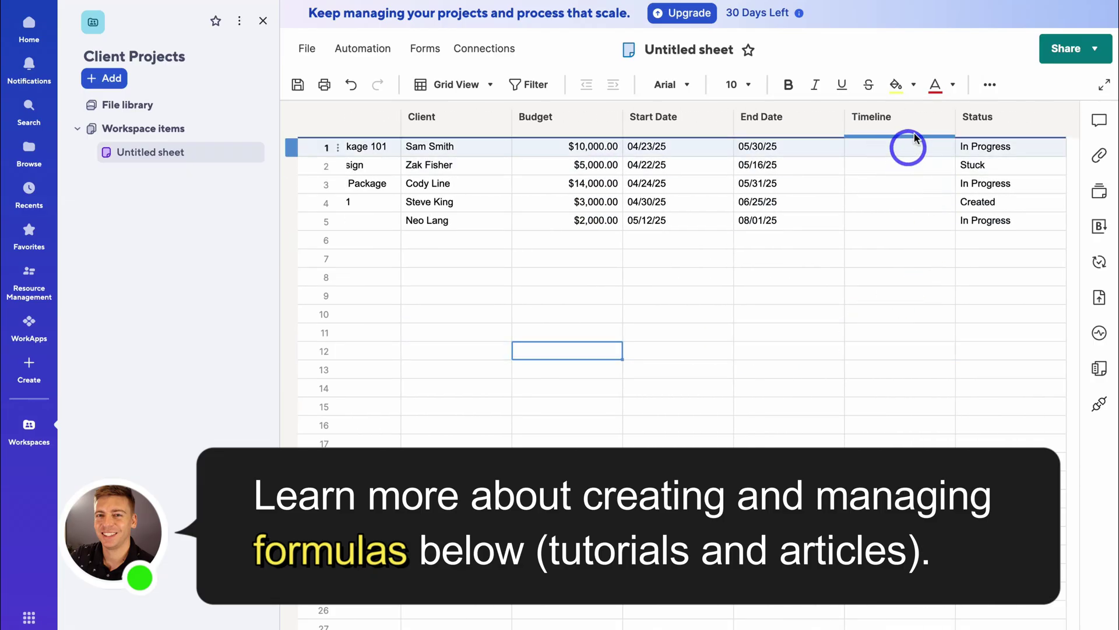
click(857, 118)
right_click(894, 122)
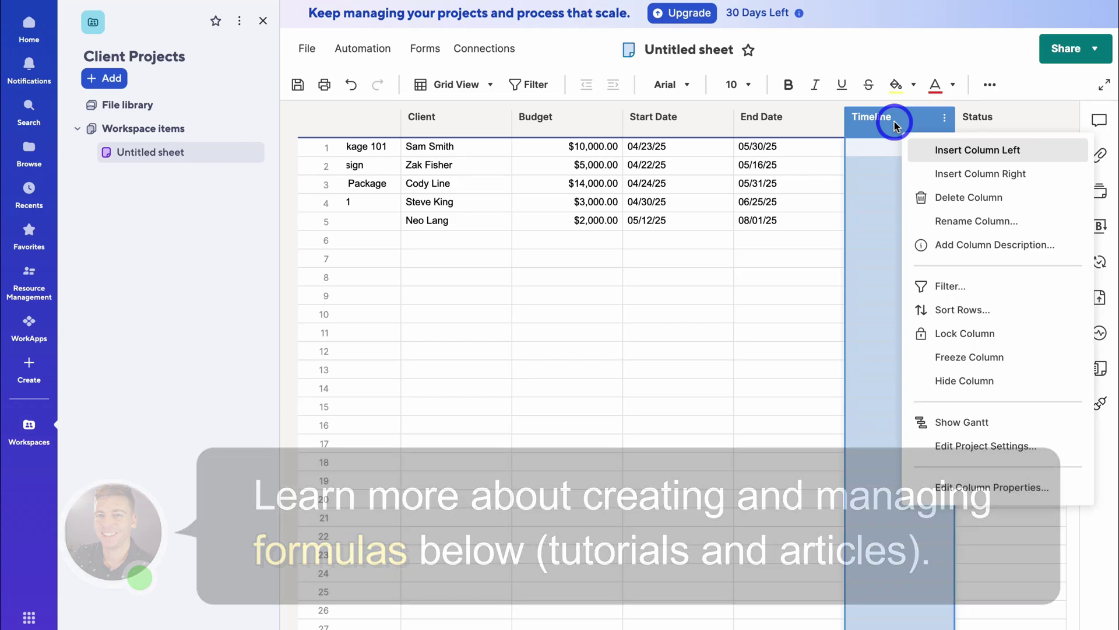
click(975, 221)
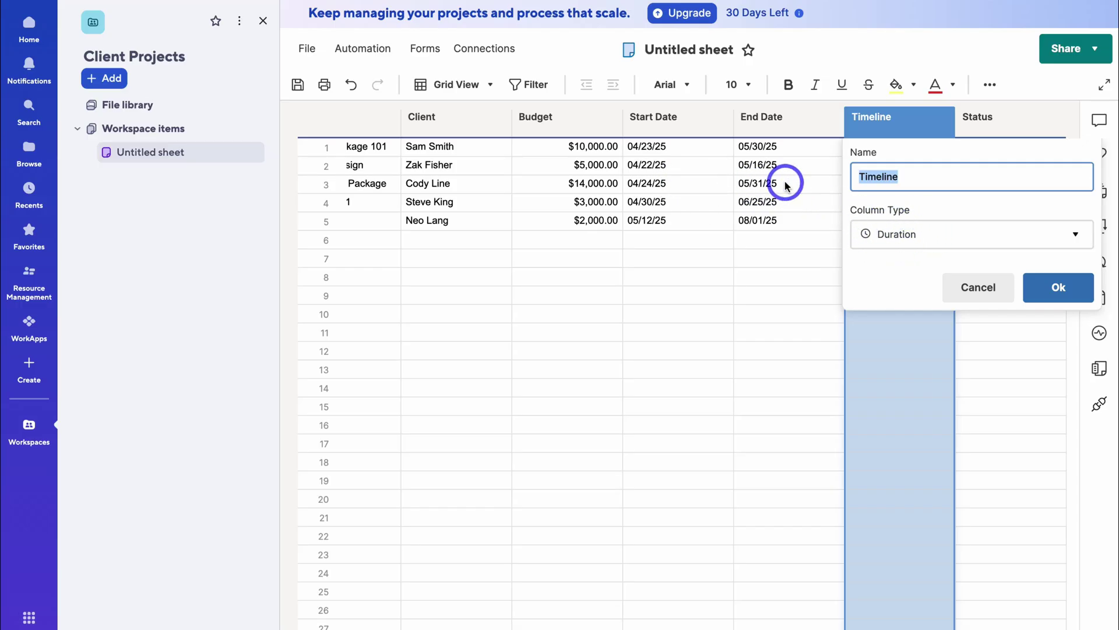
click(1059, 287)
scroll(776, 258, left, 3)
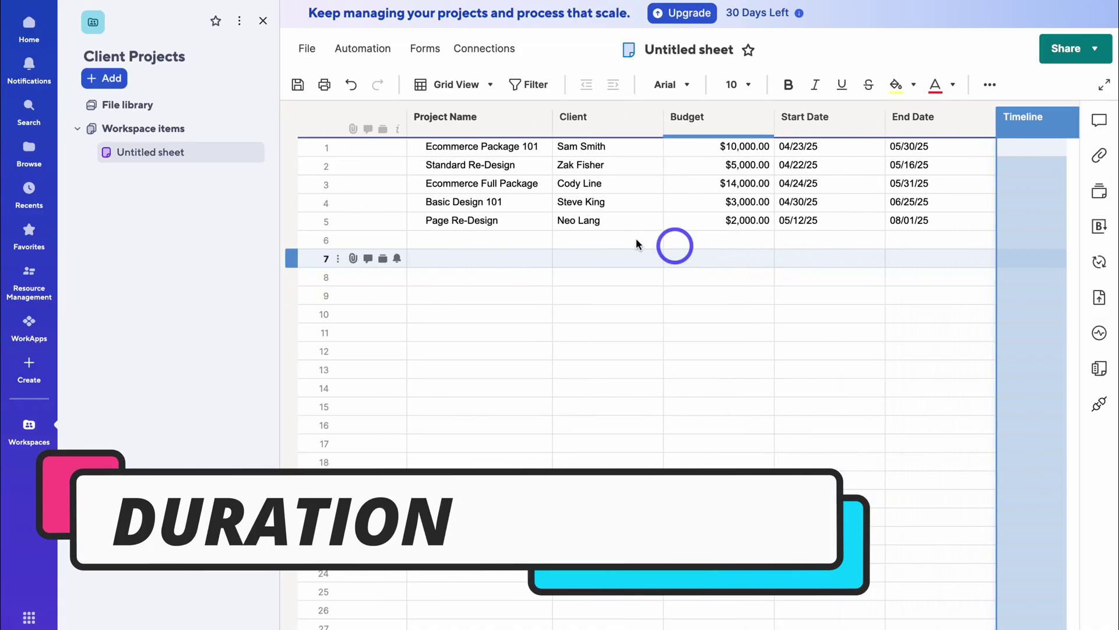
- Enable dependencies in Project Settings, adding Predecessors and Duration columns (28d, 19d, 28d, 41d, 60d)
click(540, 119)
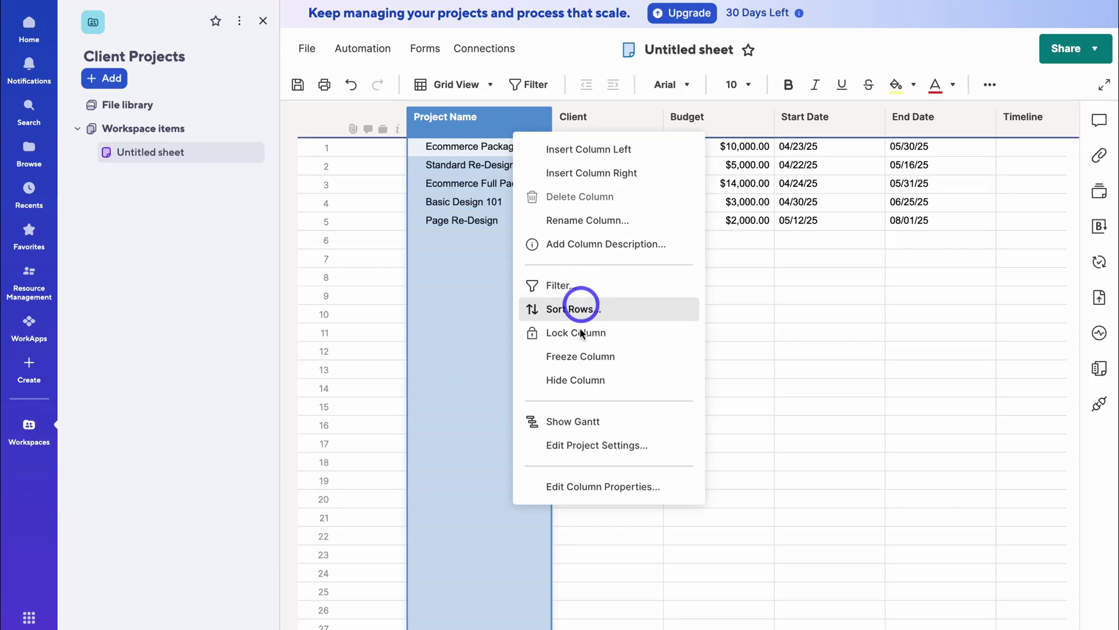
click(664, 446)
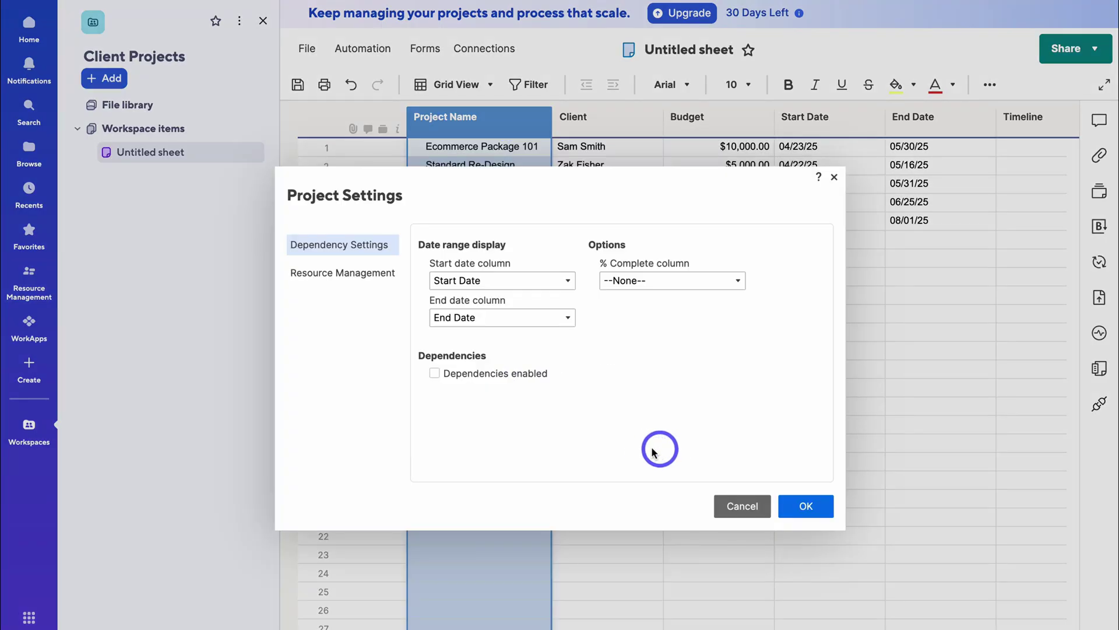
click(435, 374)
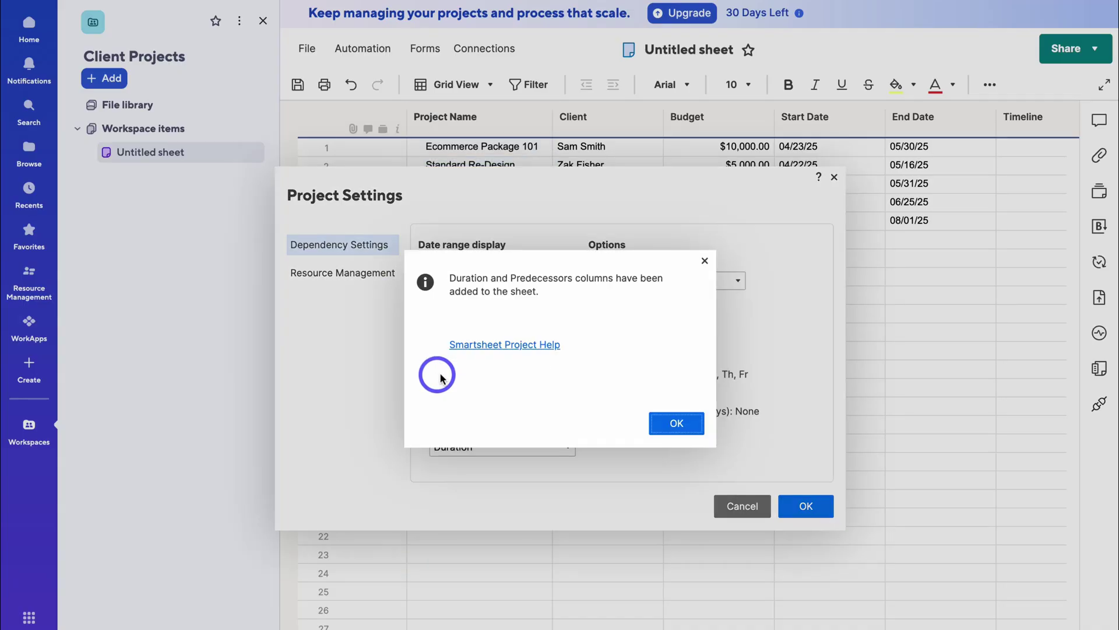
click(674, 422)
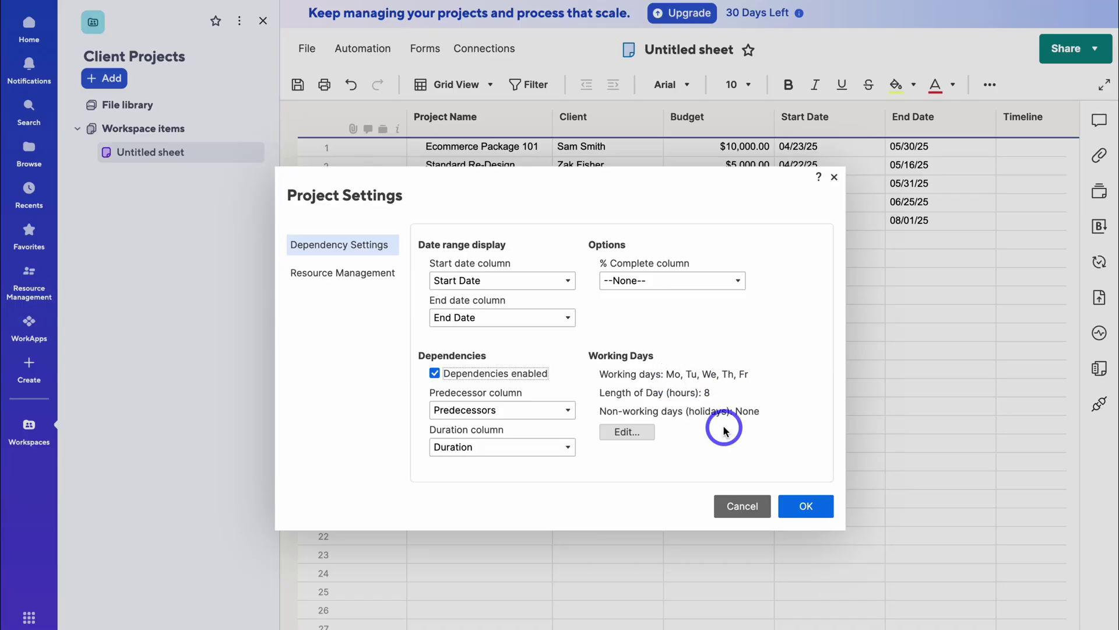
click(800, 503)
scroll(700, 385, right, 5)
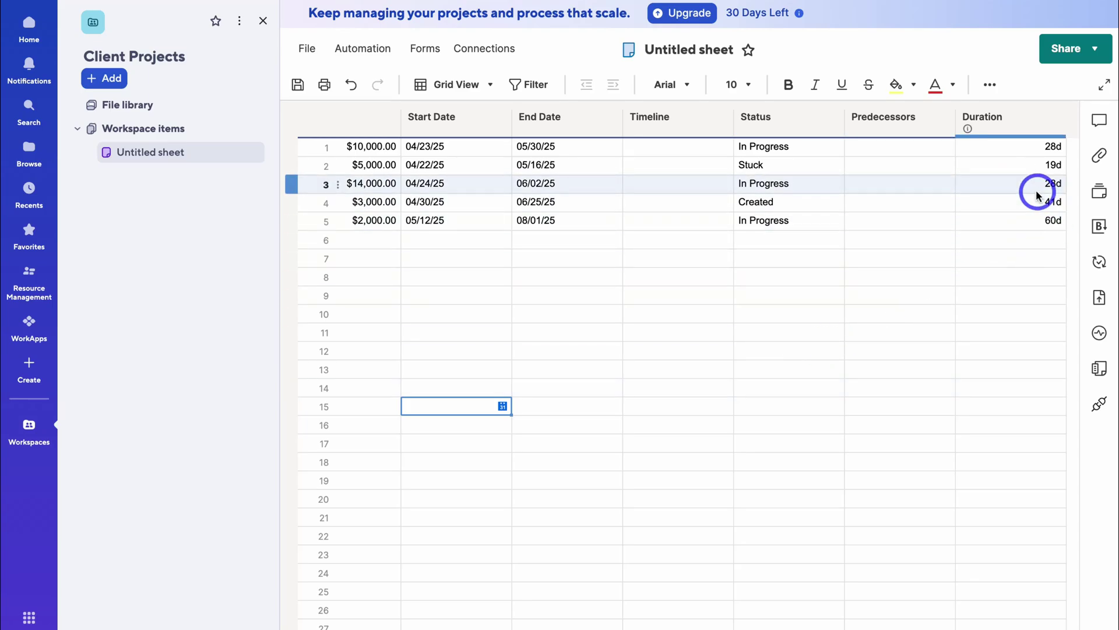
- Delete the old Timeline column and move Duration to just after End Date
click(692, 117)
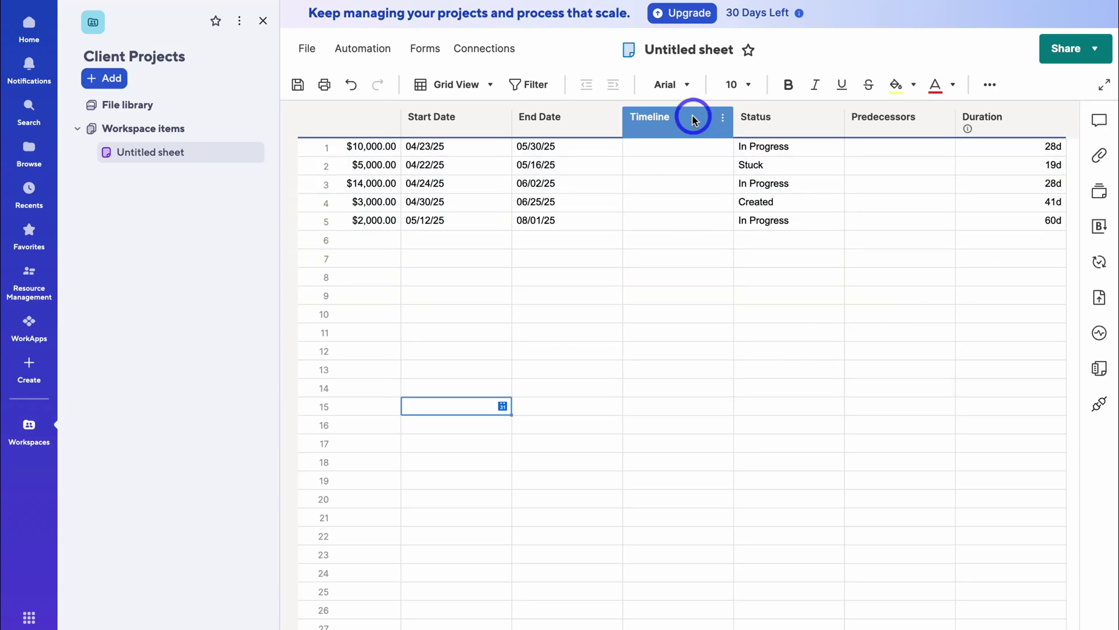
right_click(694, 120)
click(740, 191)
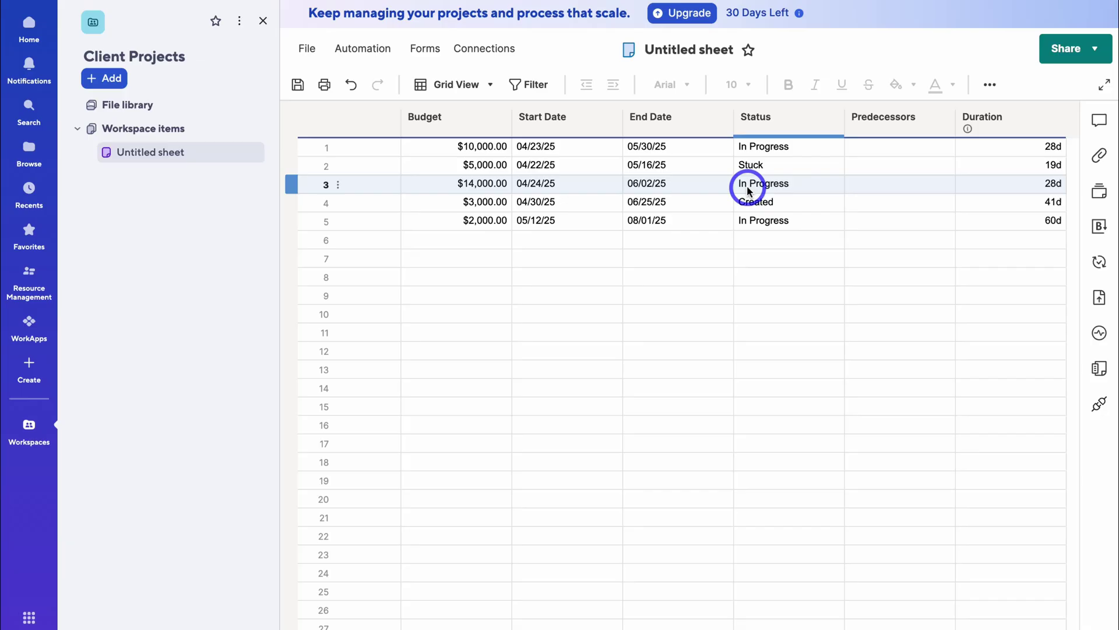
drag(1017, 129, 750, 133)
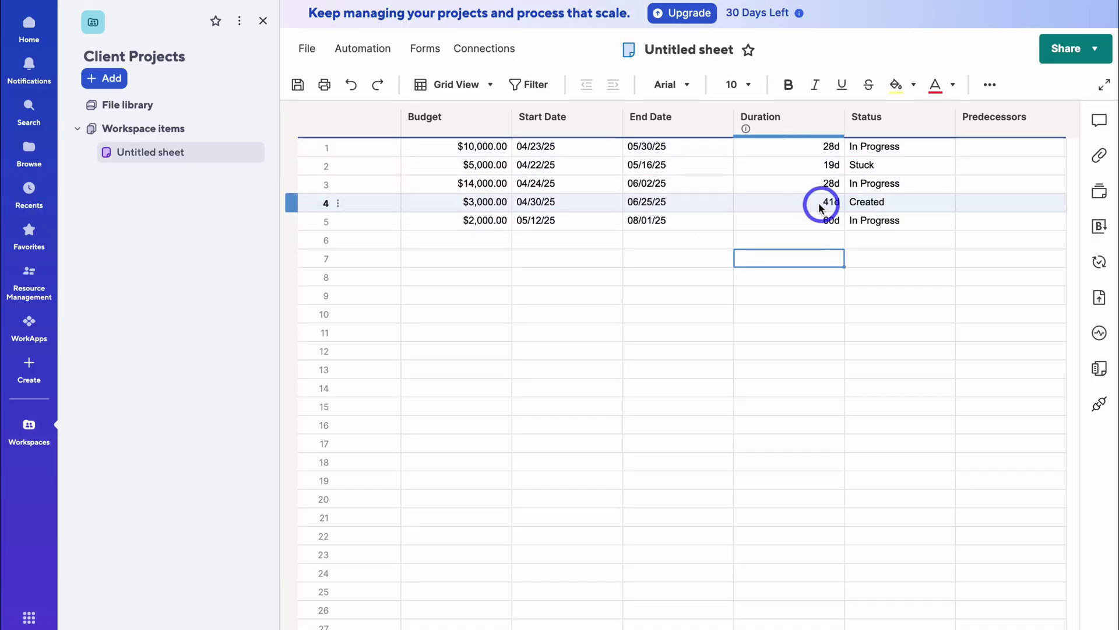
- Change row 4's End Date from 06/25/25 to 06/27/25
click(681, 203)
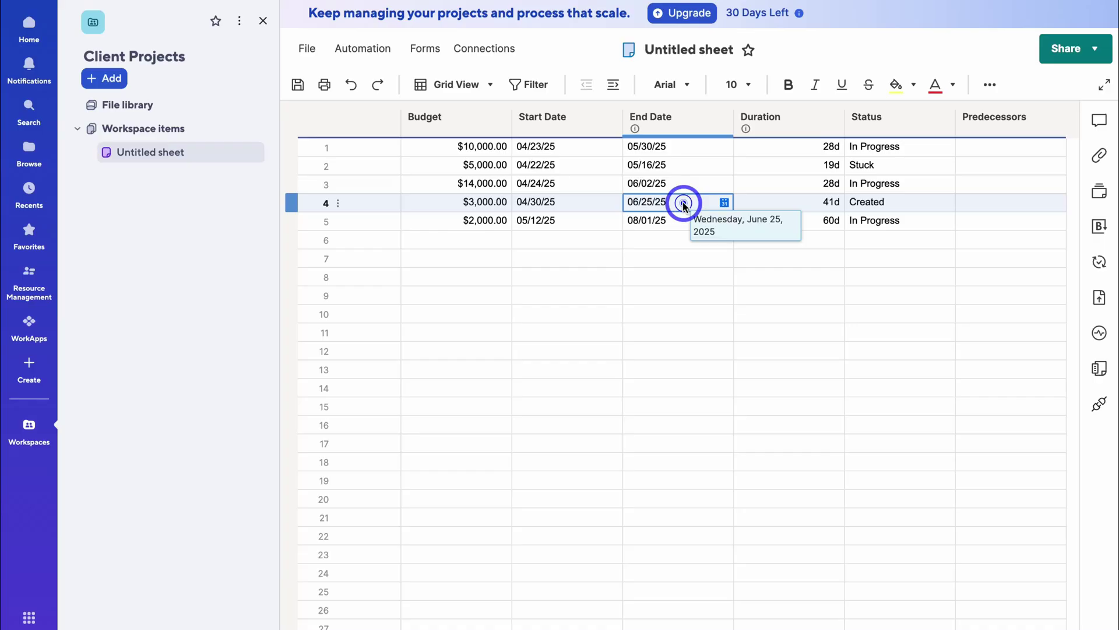
click(723, 203)
click(866, 307)
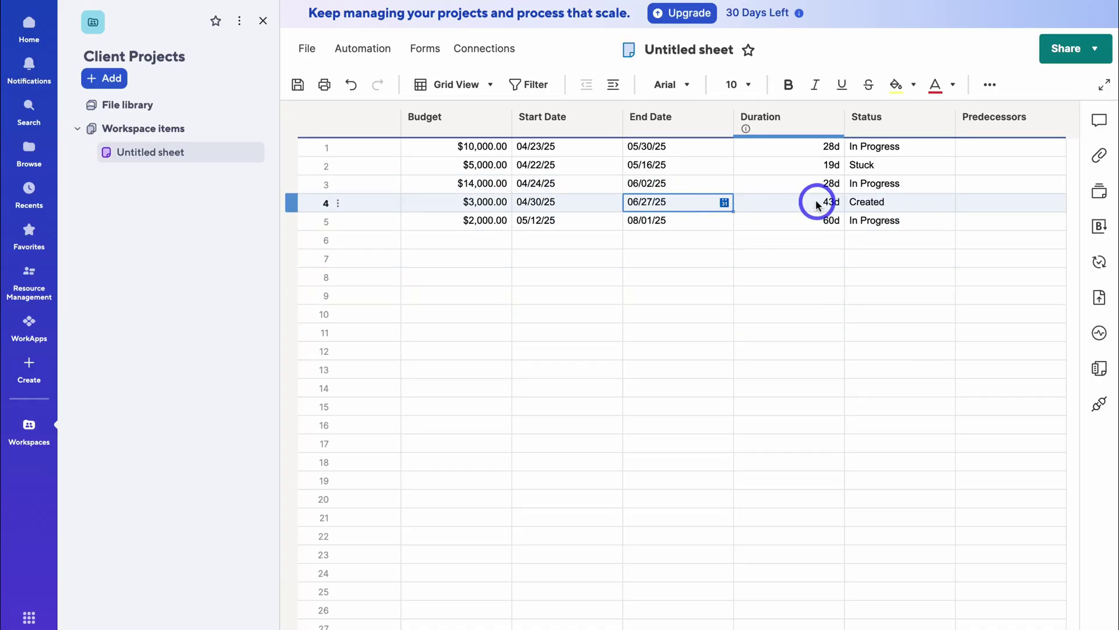
- Rename the Duration column to Timeline
click(835, 118)
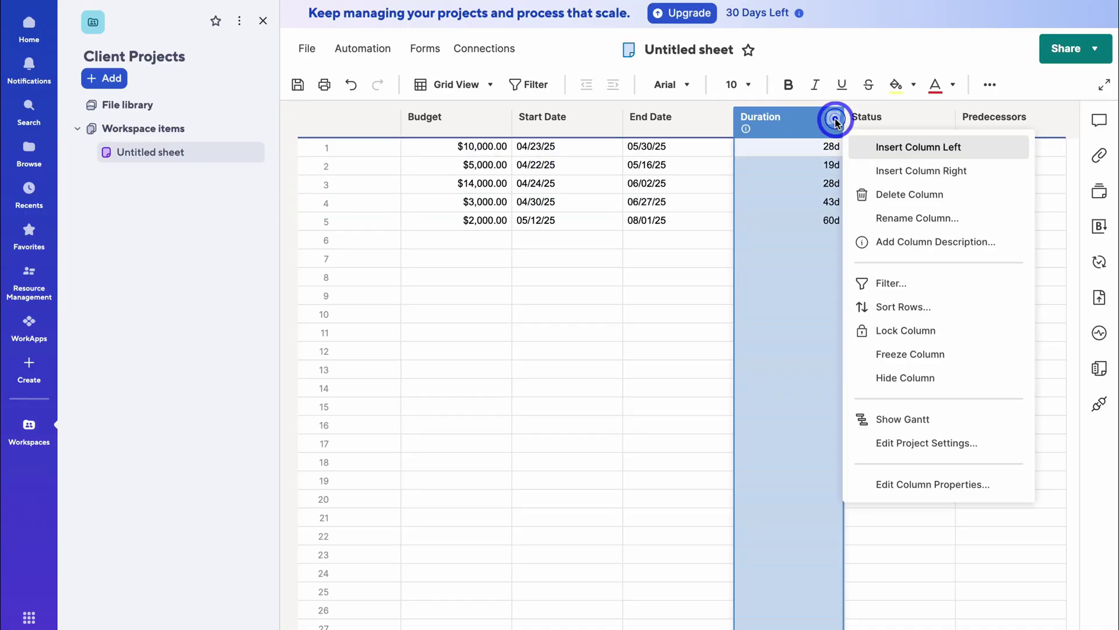
click(898, 218)
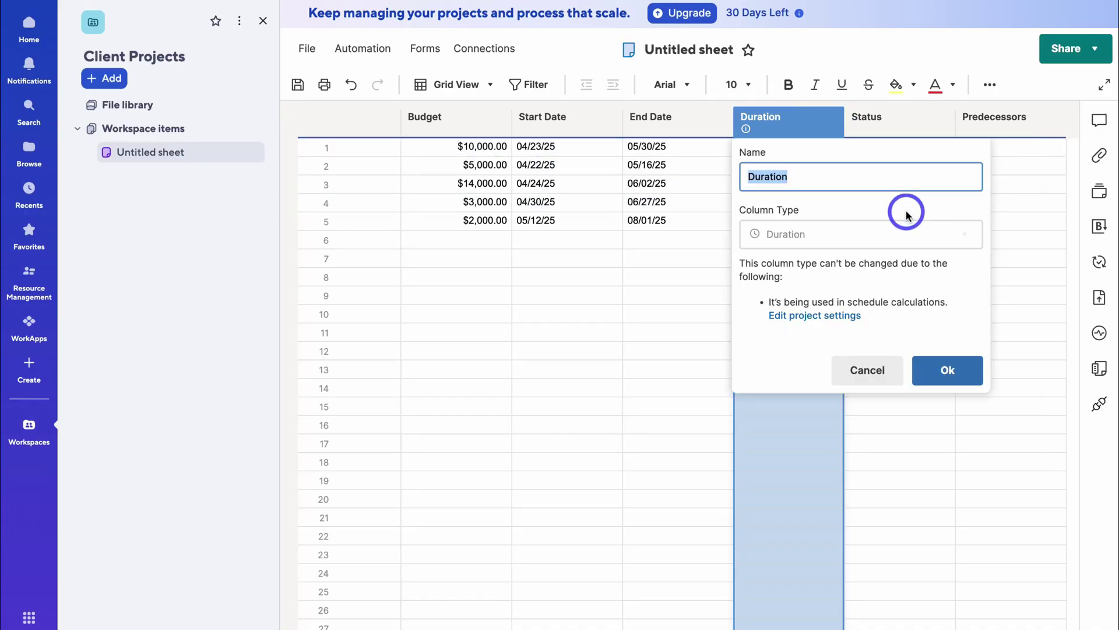
text(Timeline)
click(948, 370)
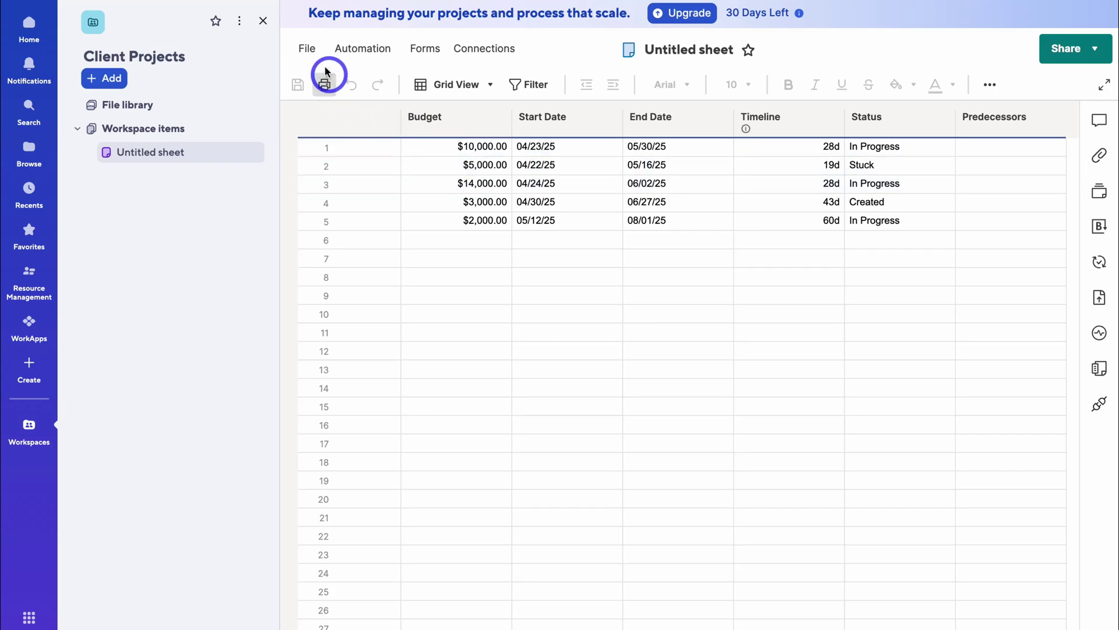
- Switch the sheet to Gantt view, widen the chart area, and close the workspace panel
click(309, 49)
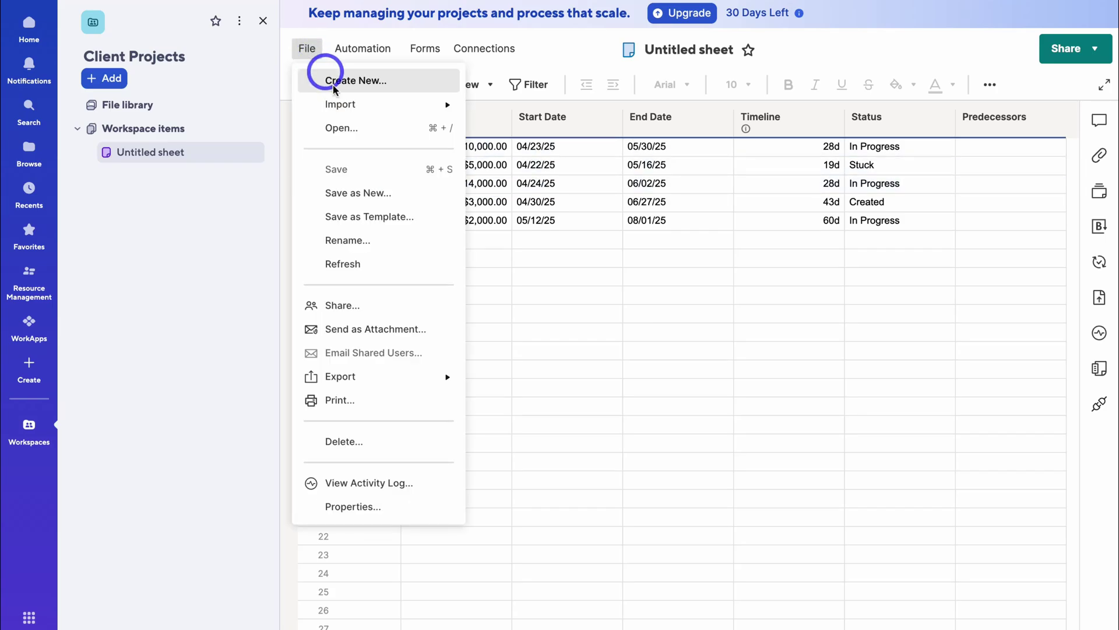
click(626, 260)
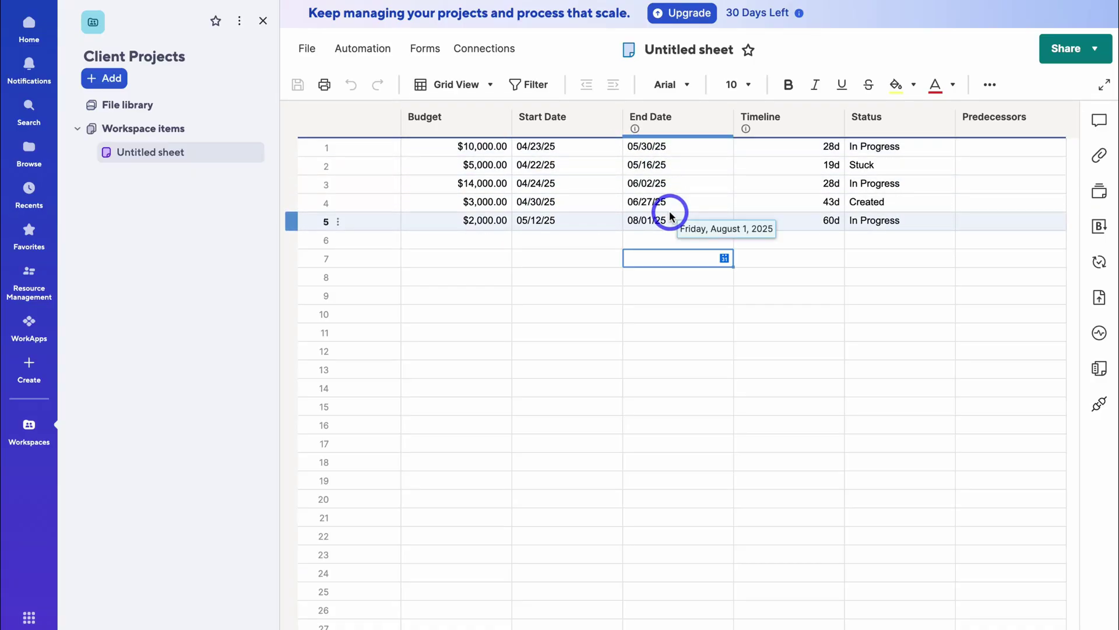
click(475, 87)
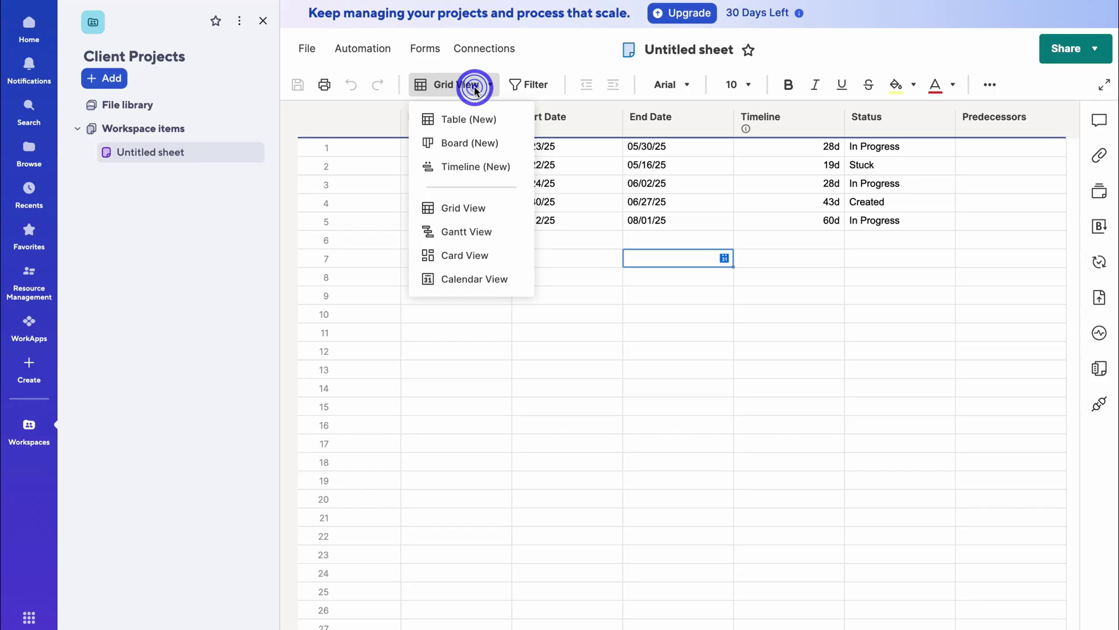
click(505, 233)
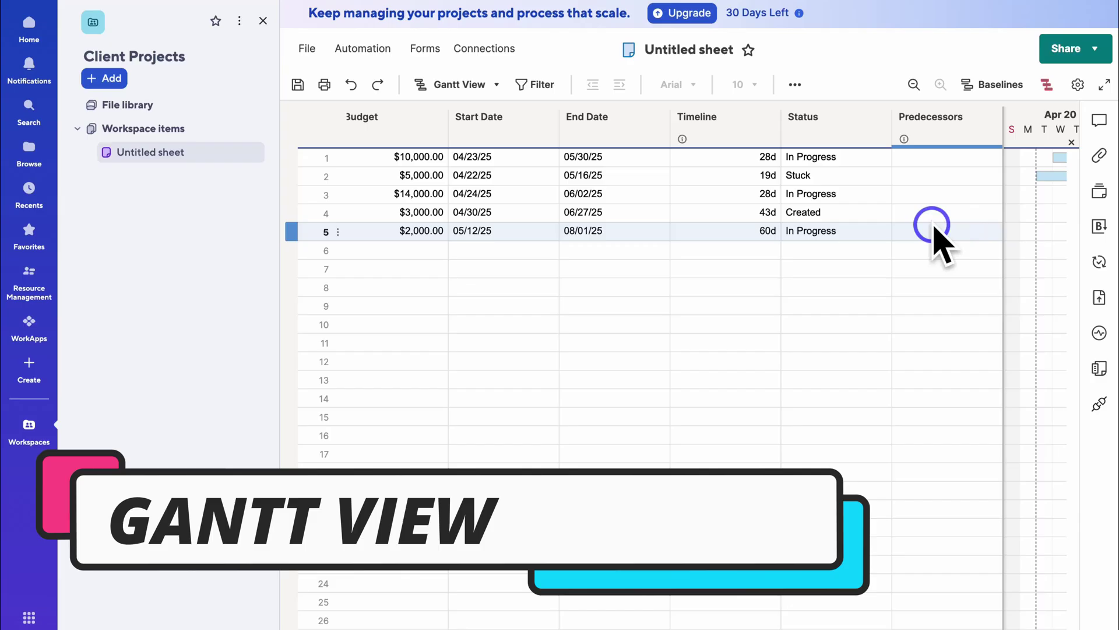
drag(1003, 116, 662, 126)
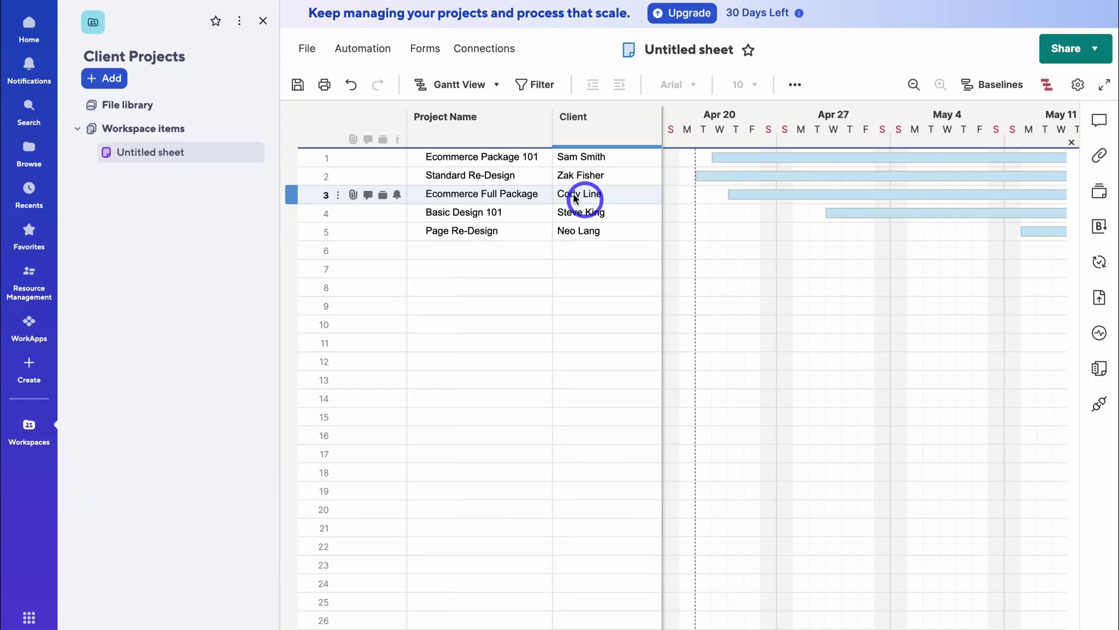
click(263, 21)
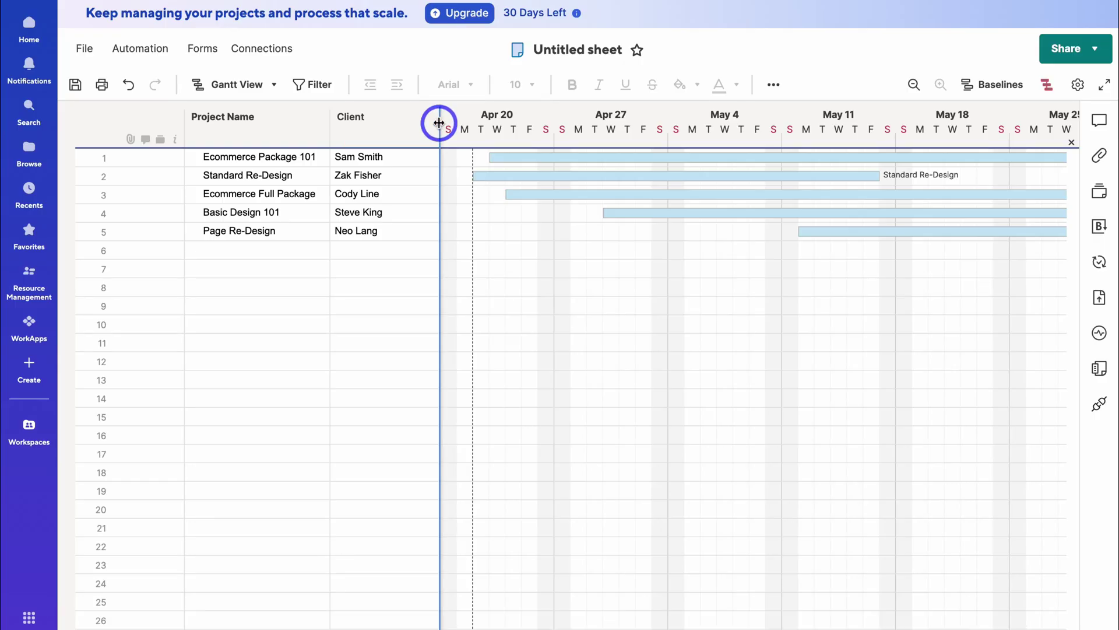
- Widen the grid to reveal the Budget column and review the Ecommerce Full Package row
drag(439, 120, 530, 110)
click(374, 194)
scroll(372, 195, right, 6)
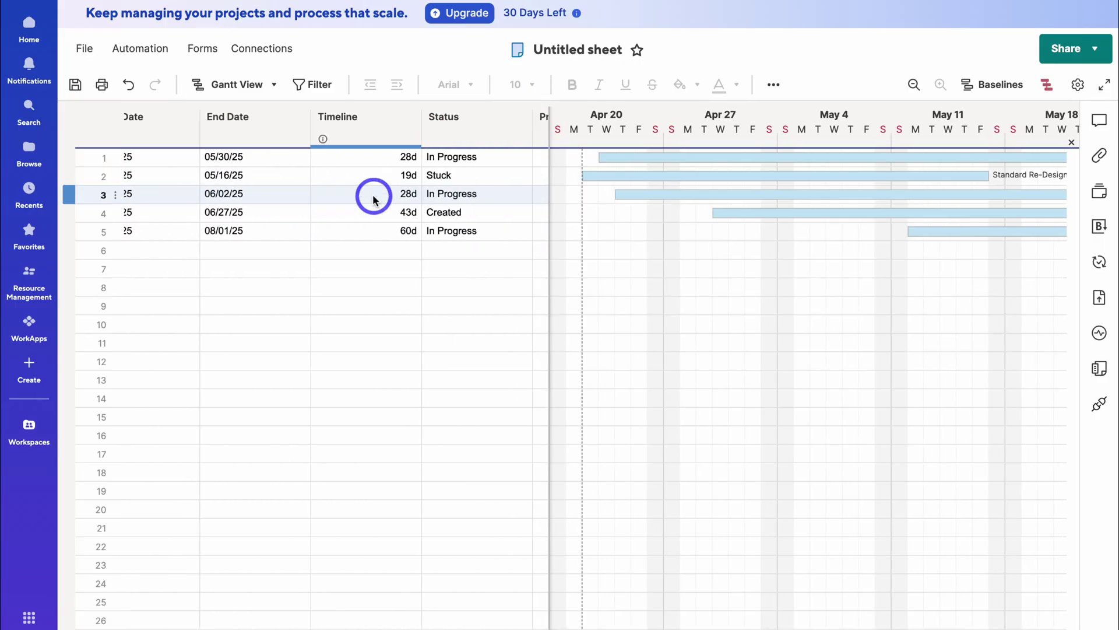
scroll(373, 194, left, 6)
scroll(372, 194, right, 8)
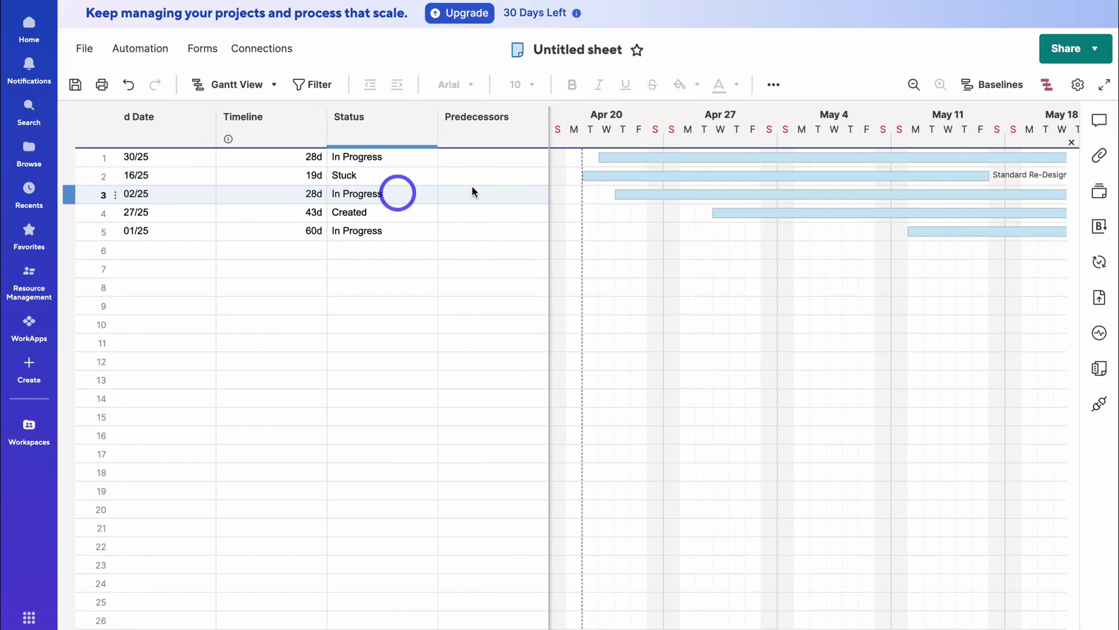
scroll(799, 192, right, 10)
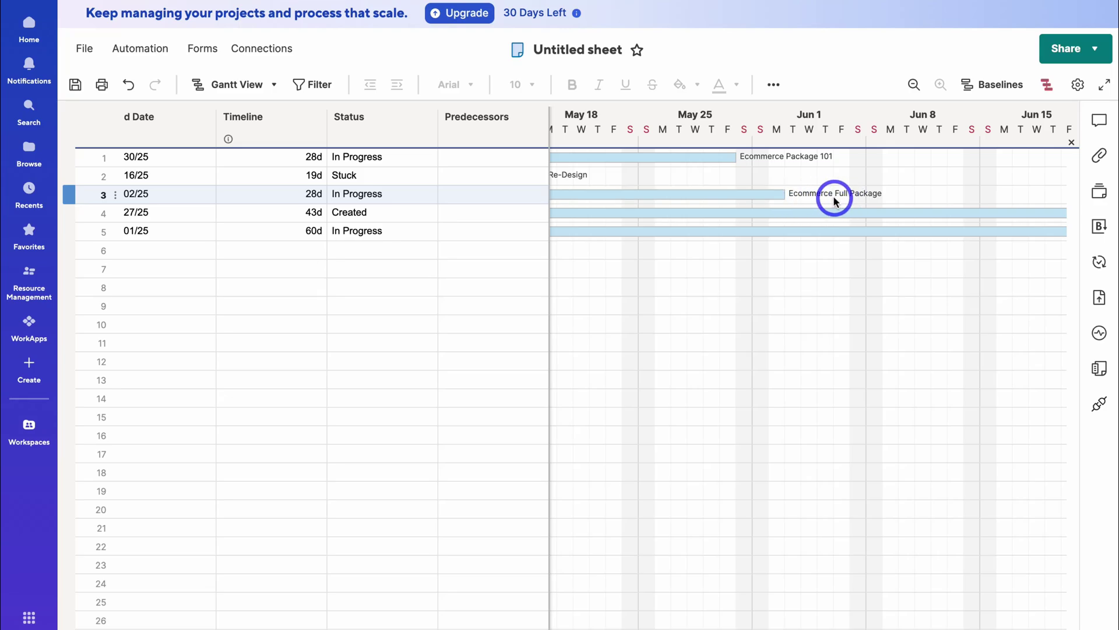
scroll(501, 202, left, 5)
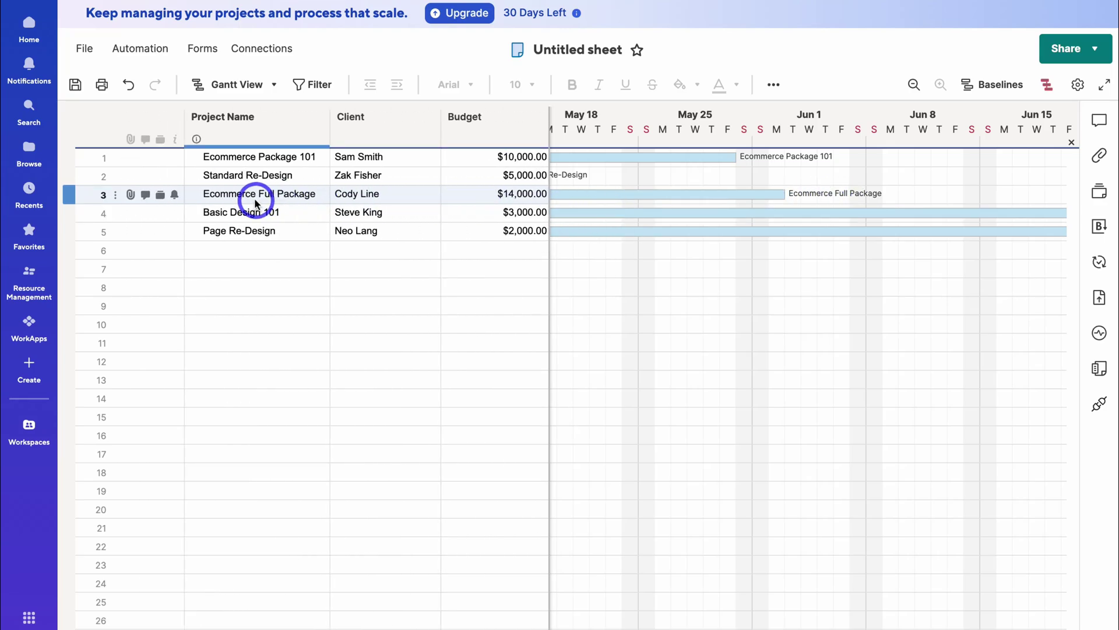
scroll(642, 195, left, 10)
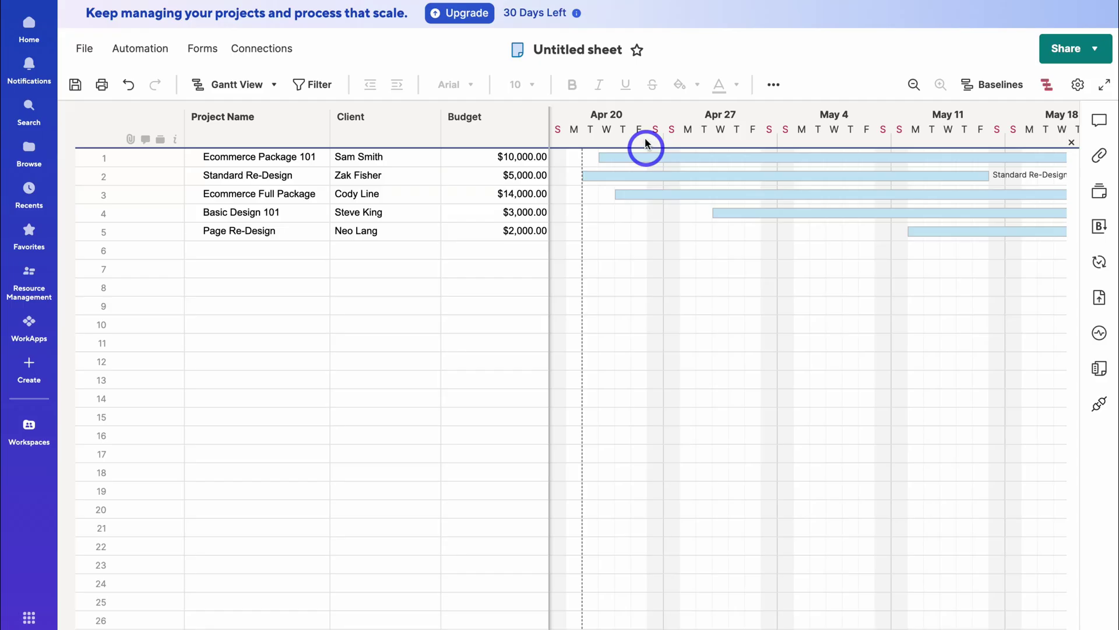
scroll(729, 181, right, 5)
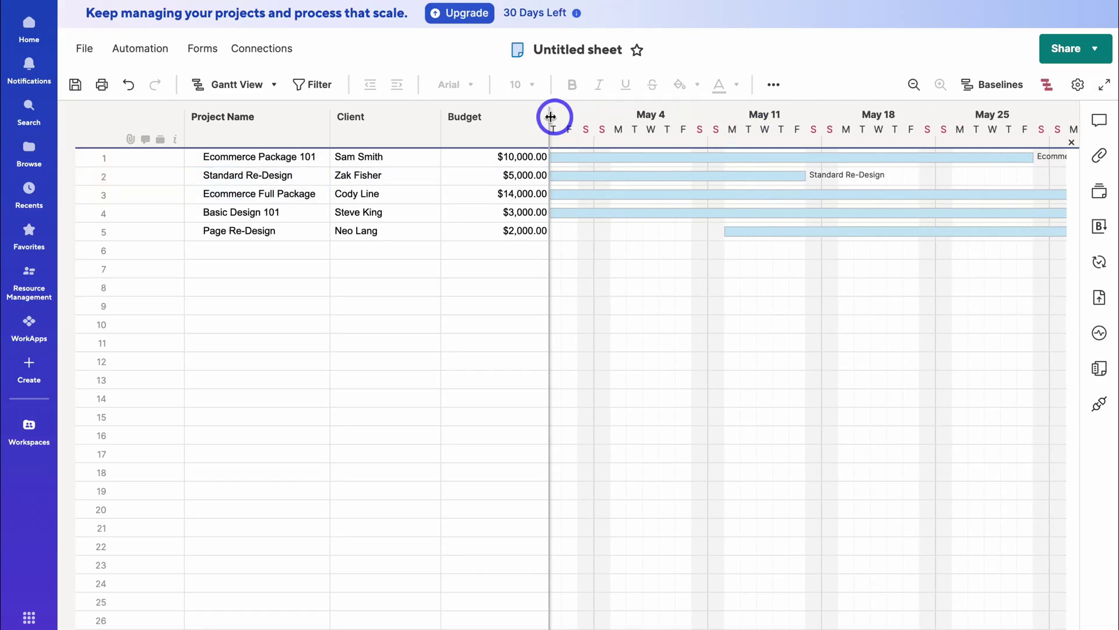
- Widen the grid further to show Start Date and review the project rows
drag(550, 117, 666, 116)
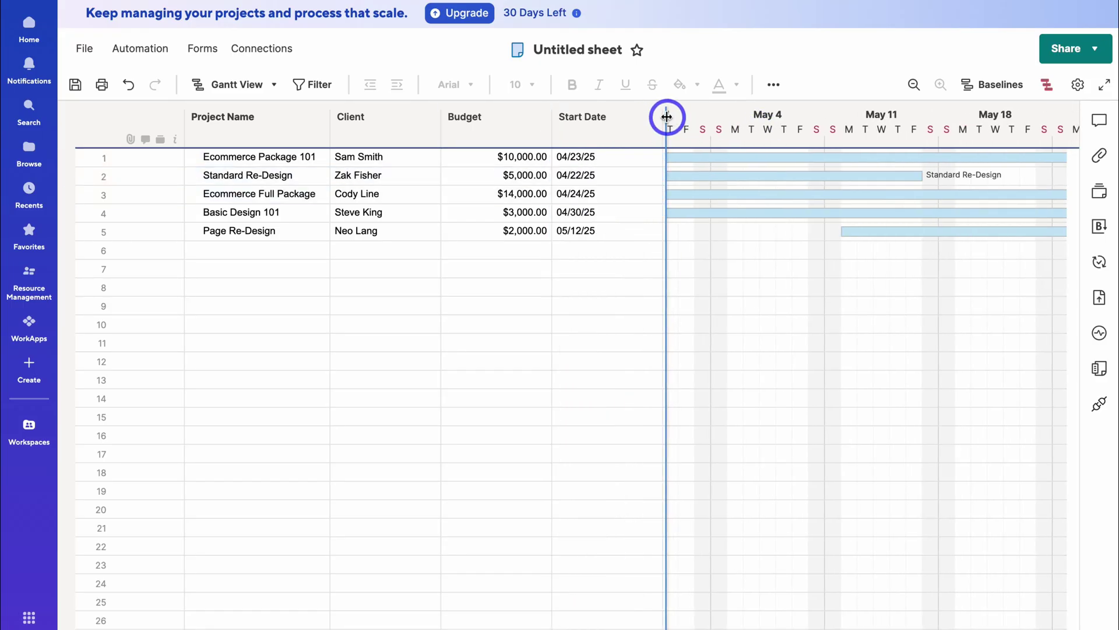
click(771, 192)
scroll(773, 191, left, 2)
scroll(773, 192, right, 3)
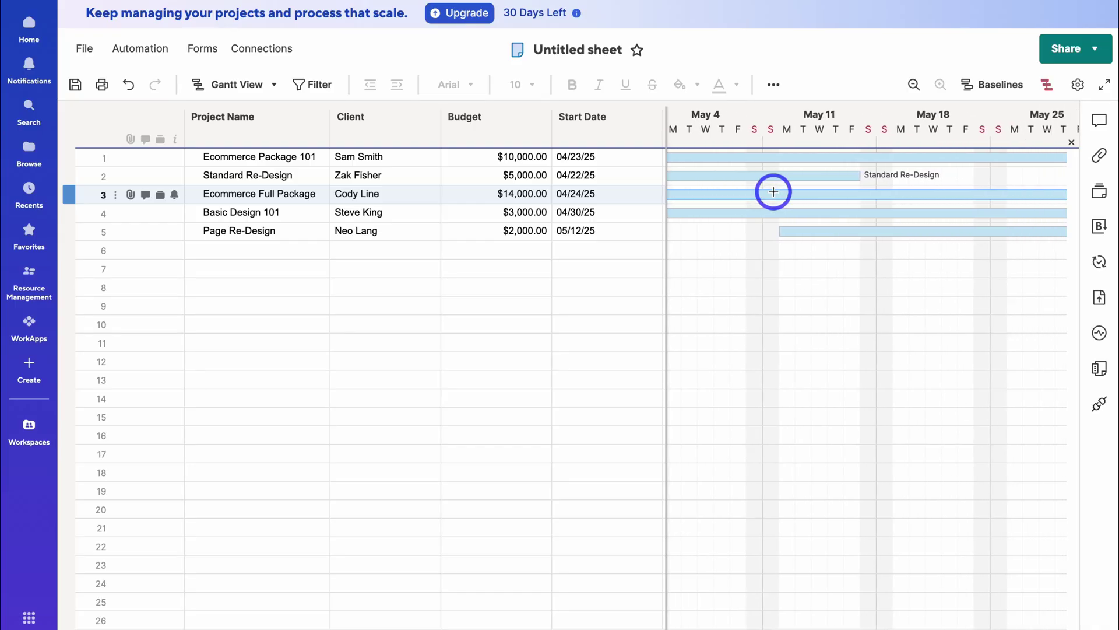
scroll(774, 191, right, 6)
scroll(774, 191, left, 3)
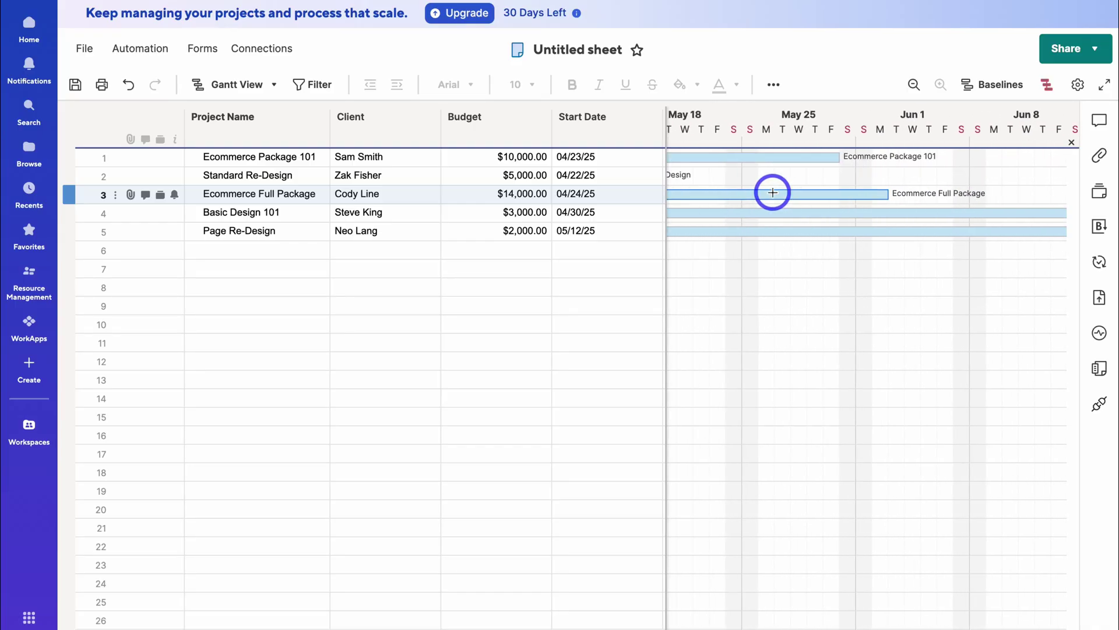
scroll(773, 193, left, 1)
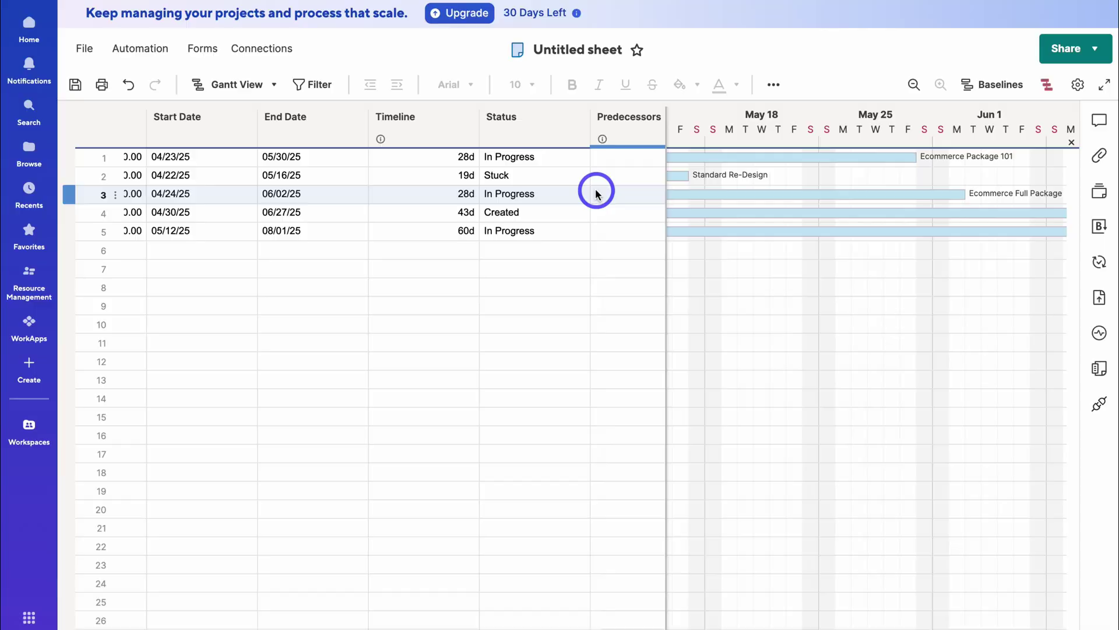
scroll(609, 174, right, 1)
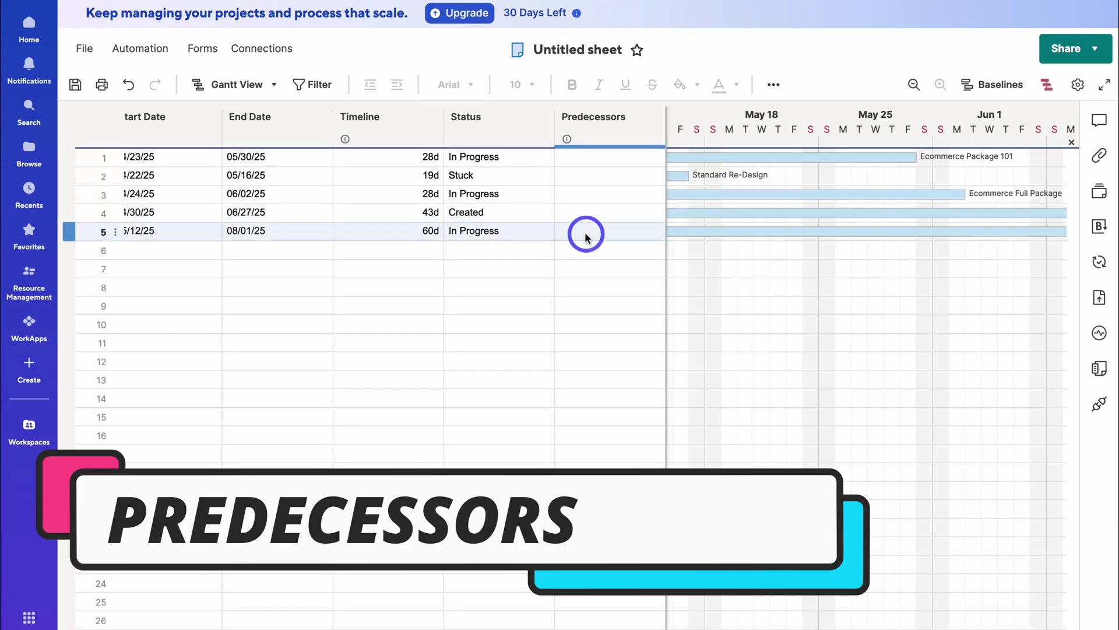
scroll(542, 228, left, 5)
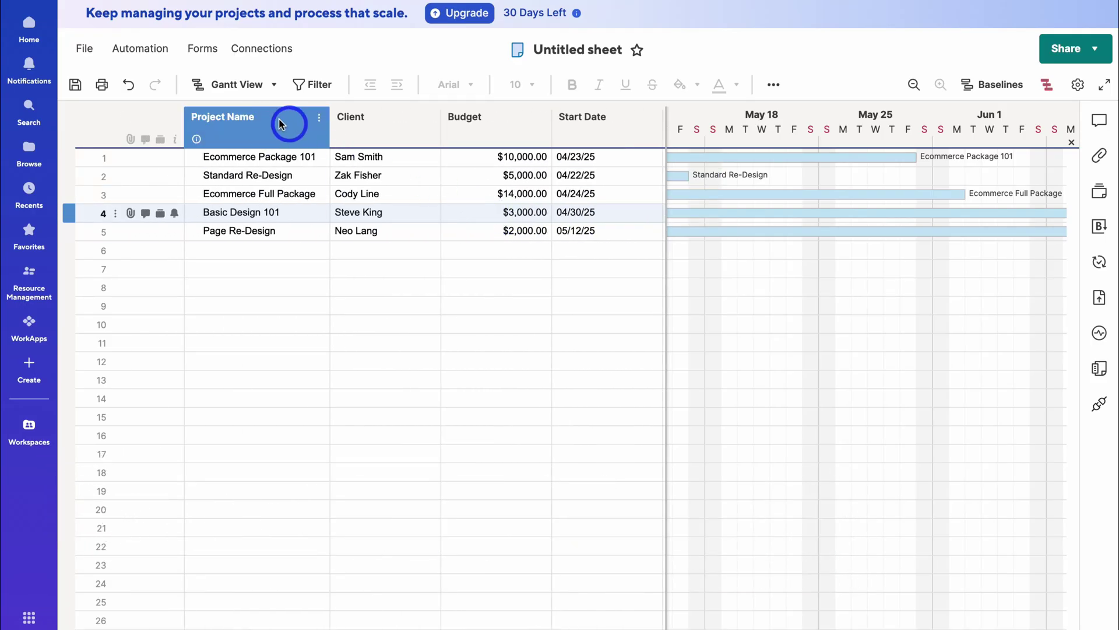
right_click(281, 128)
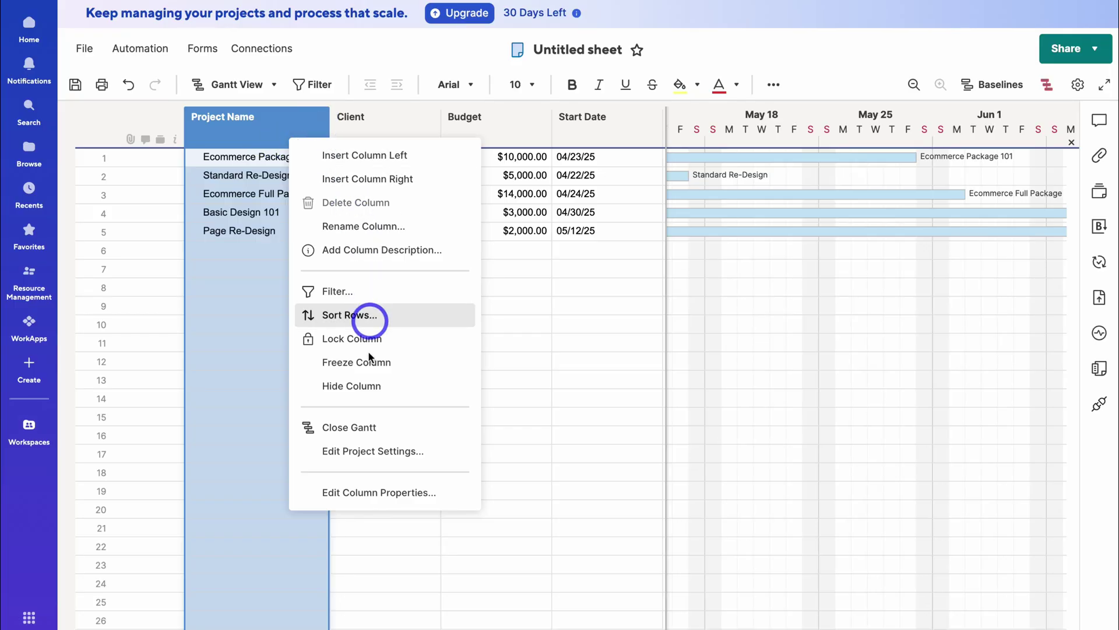
click(413, 452)
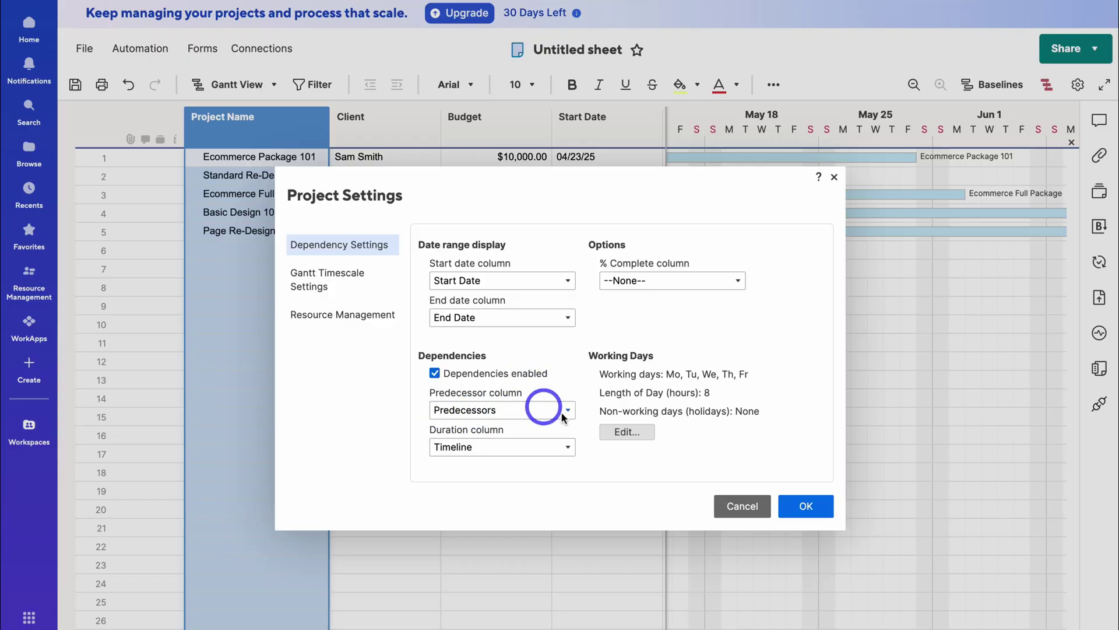
click(822, 518)
scroll(633, 359, right, 5)
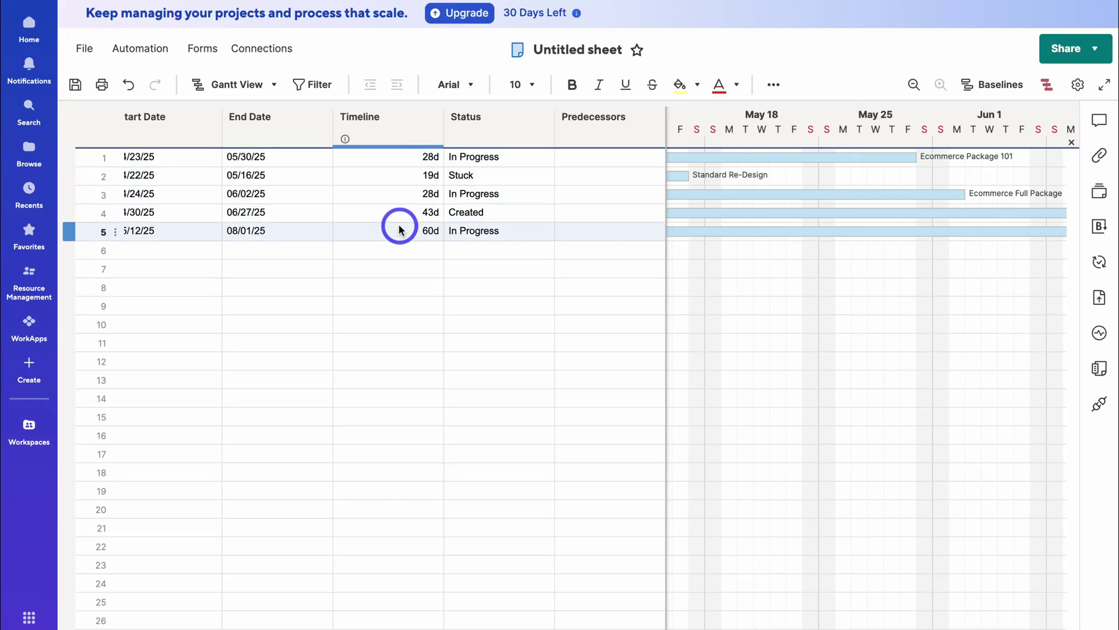
- Set Standard Re-Design's End Date to June 27 using the calendar
scroll(399, 229, left, 5)
scroll(399, 229, right, 5)
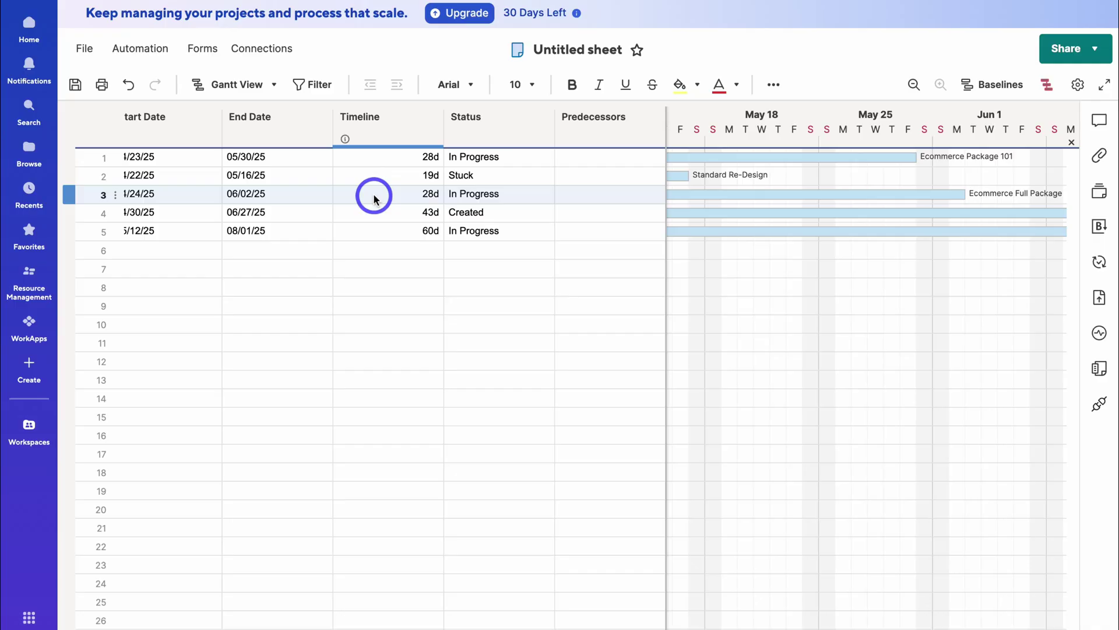
click(293, 179)
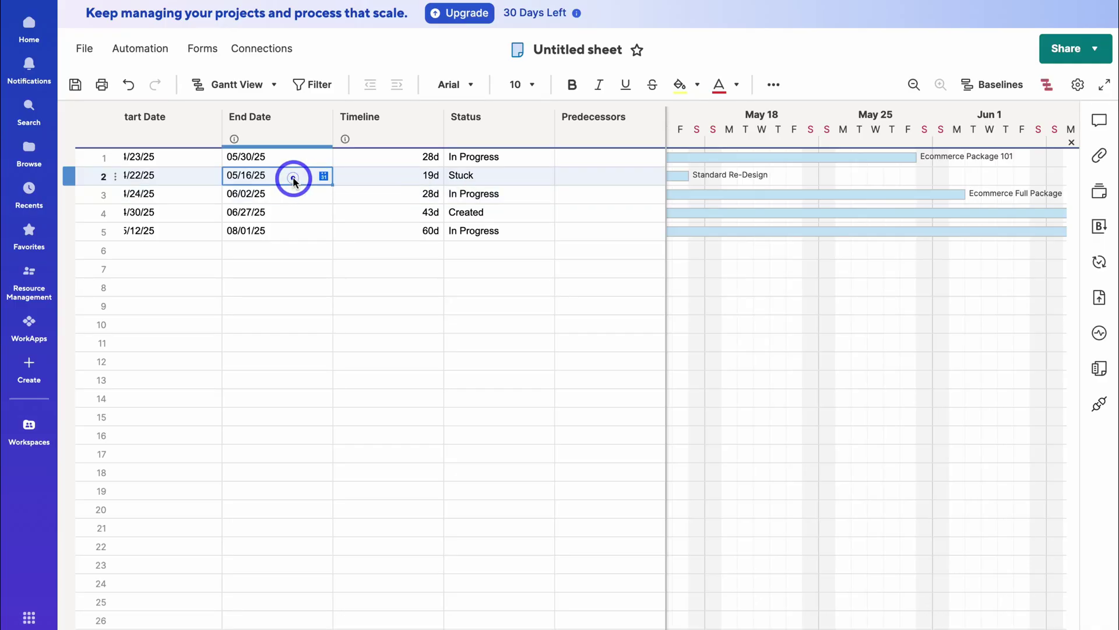
click(323, 176)
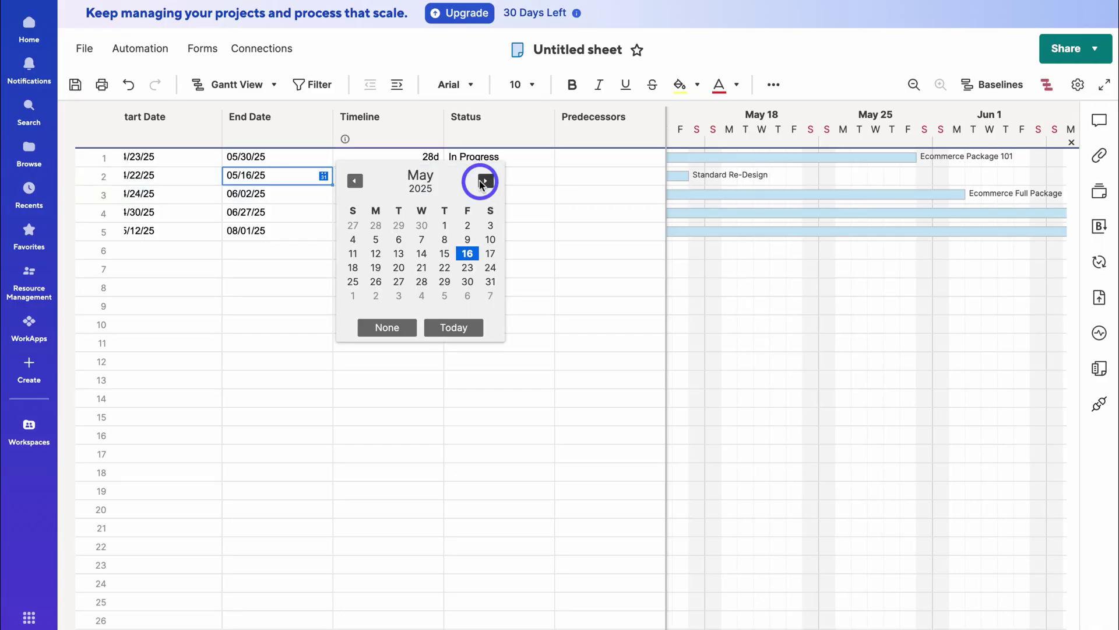
click(480, 180)
click(493, 282)
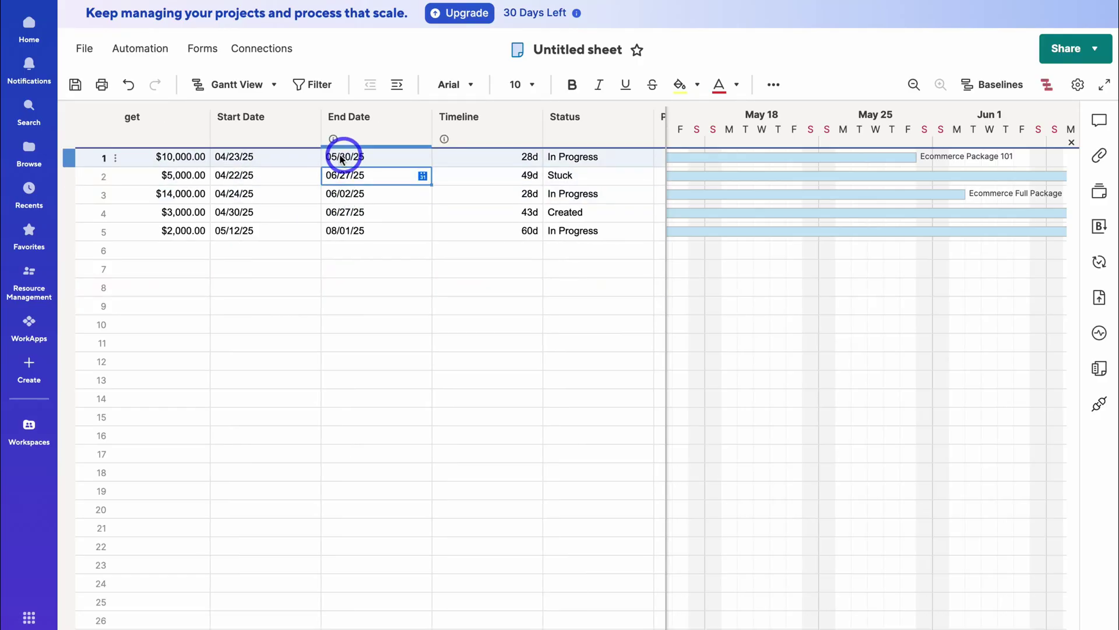
- Set Standard Re-Design's Start Date to May 30, making it end 08/06/25
click(278, 175)
click(311, 176)
click(473, 182)
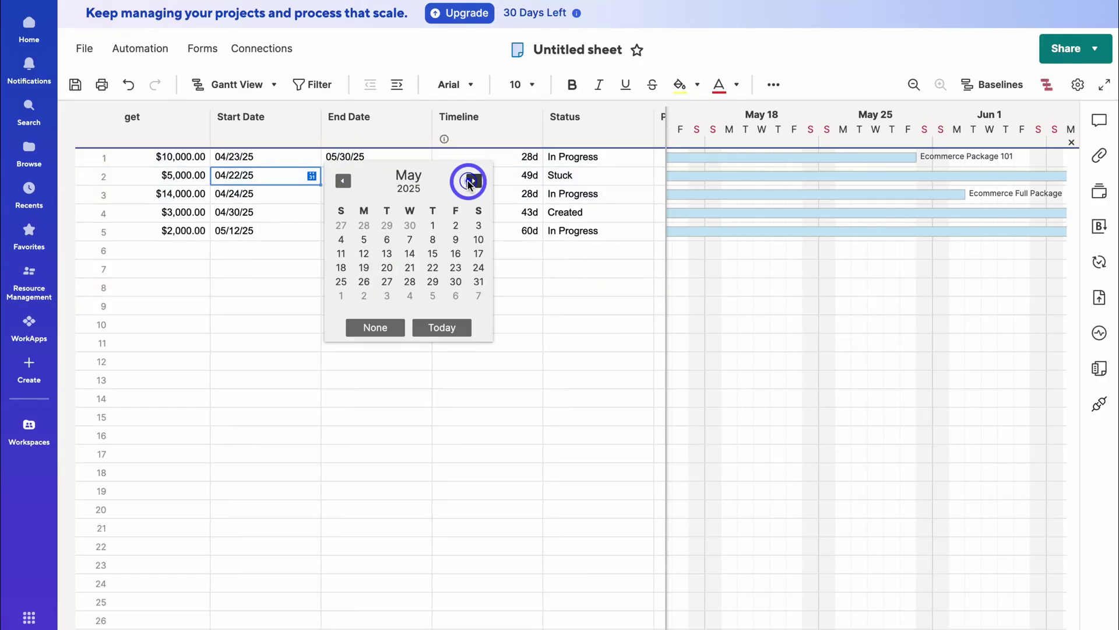
click(455, 281)
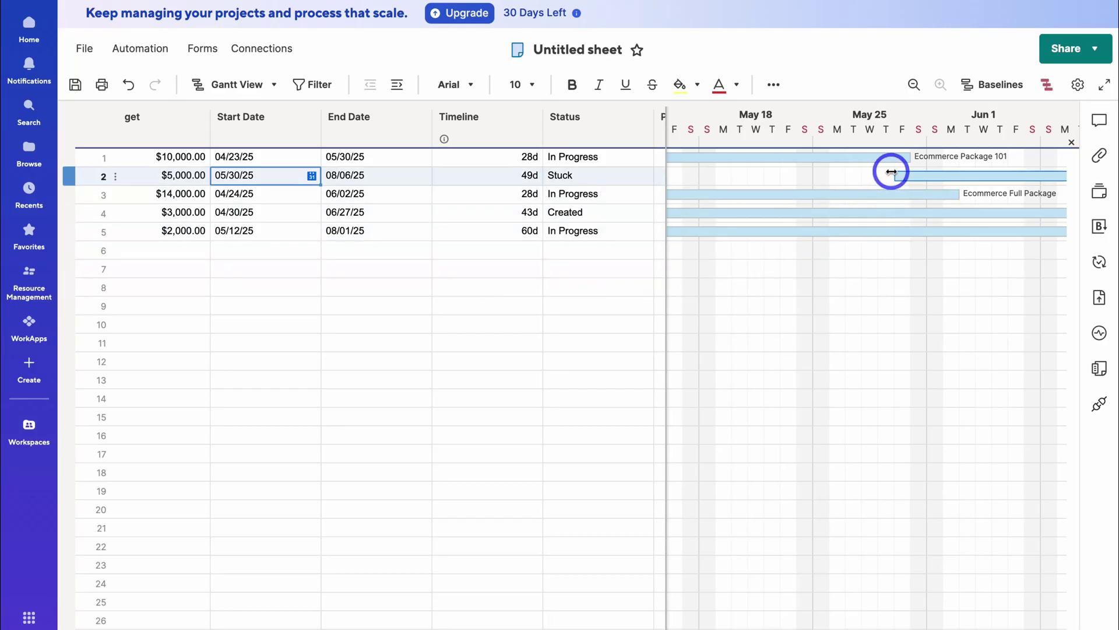
scroll(612, 190, right, 3)
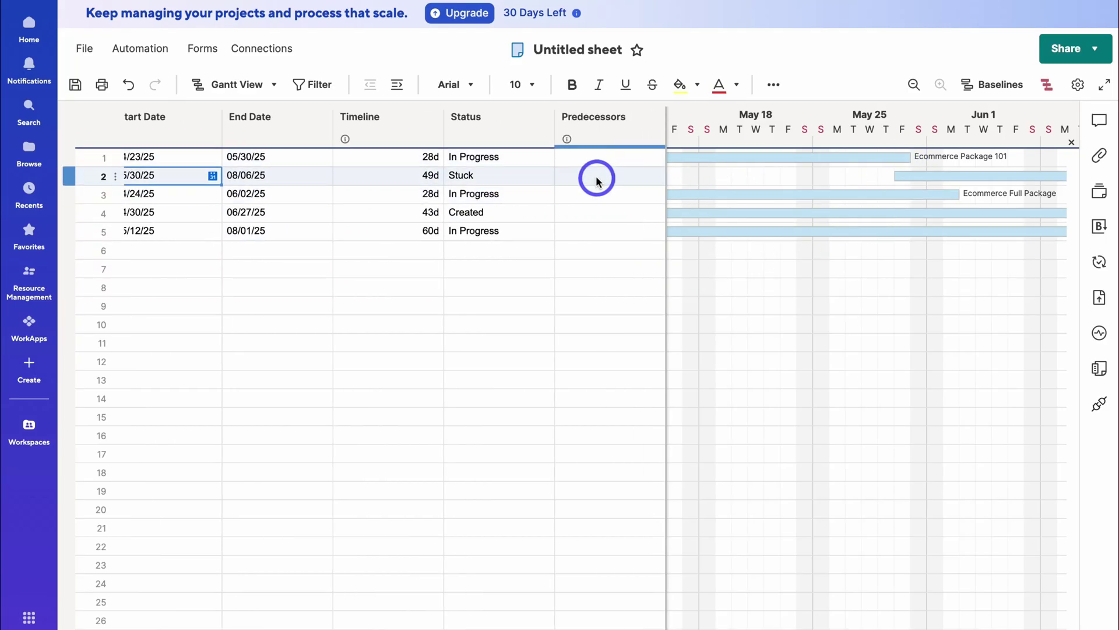
click(597, 175)
- Make Standard Re-Design depend on row 1, Ecommerce Package 101, as Finish-to-Start
click(655, 176)
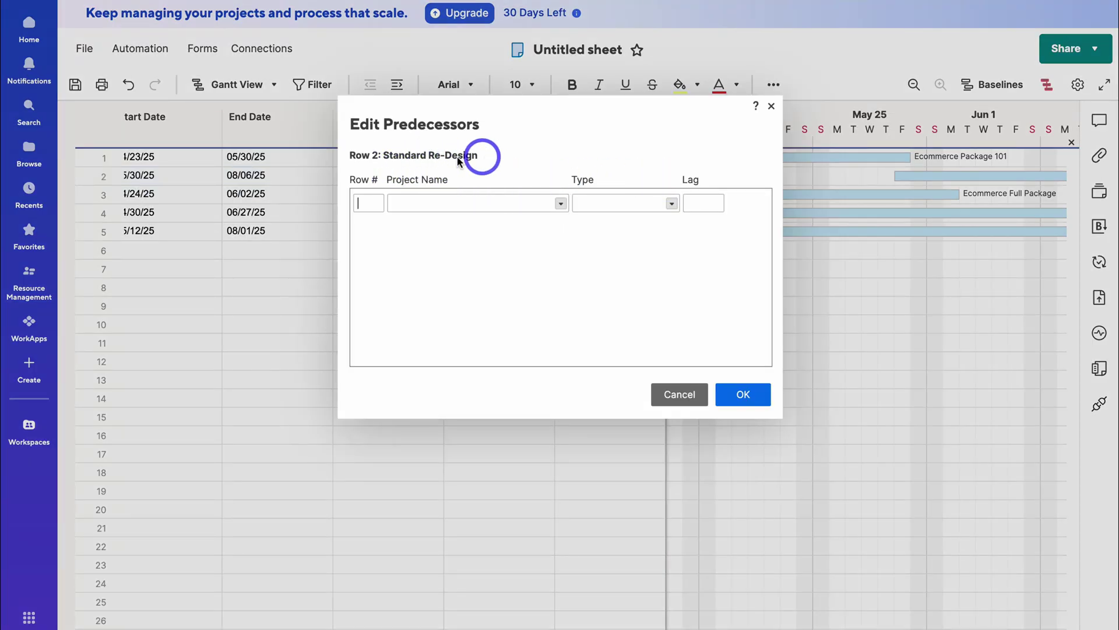
click(367, 202)
text(1)
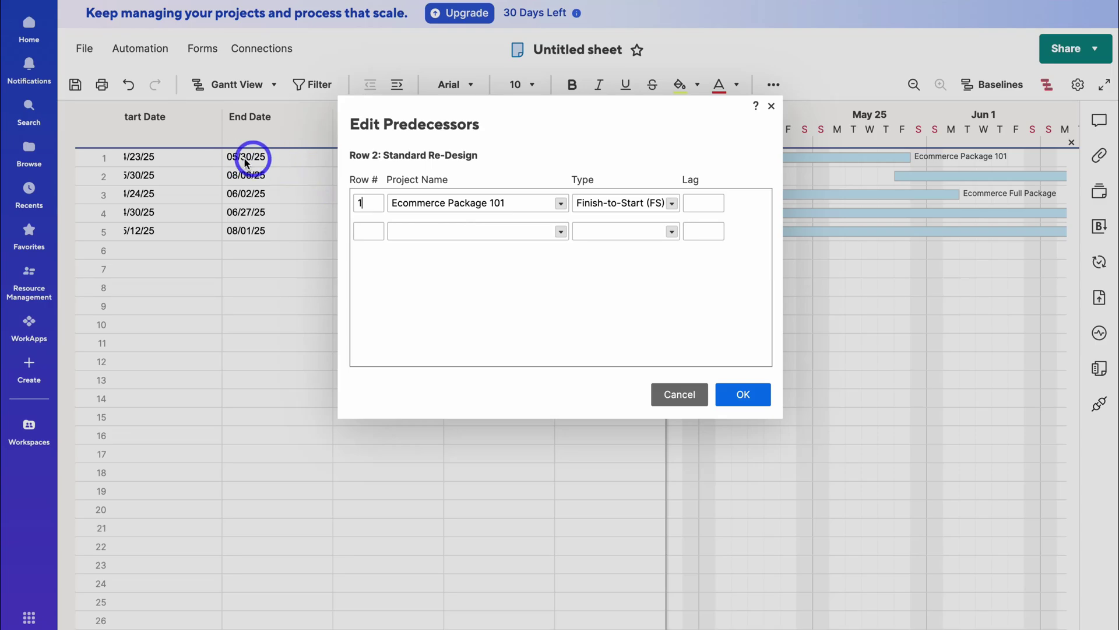
click(634, 209)
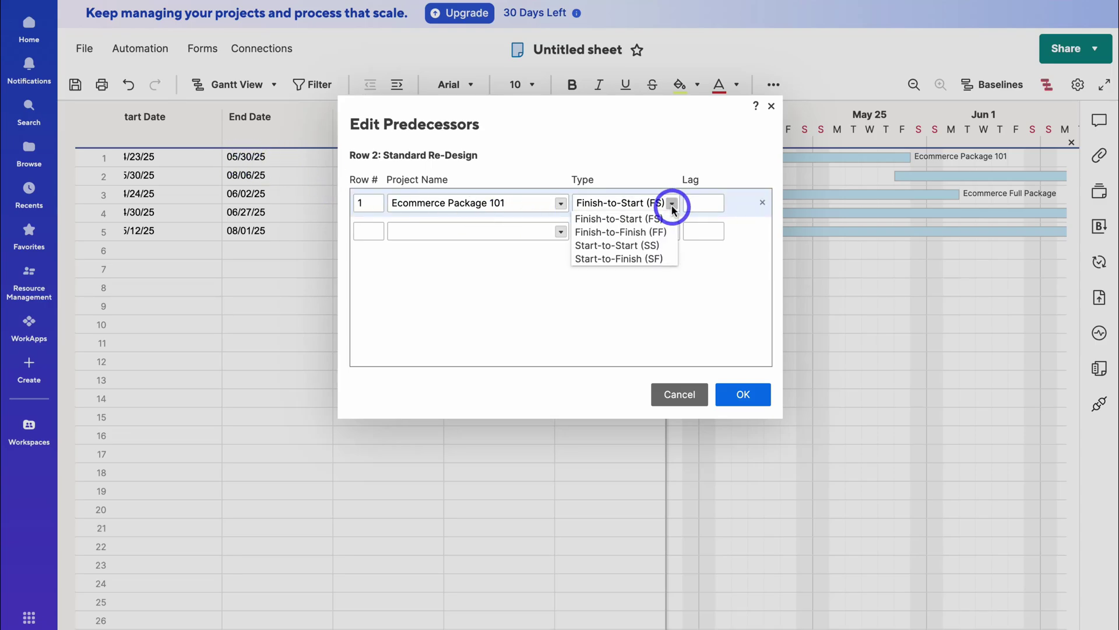
click(629, 217)
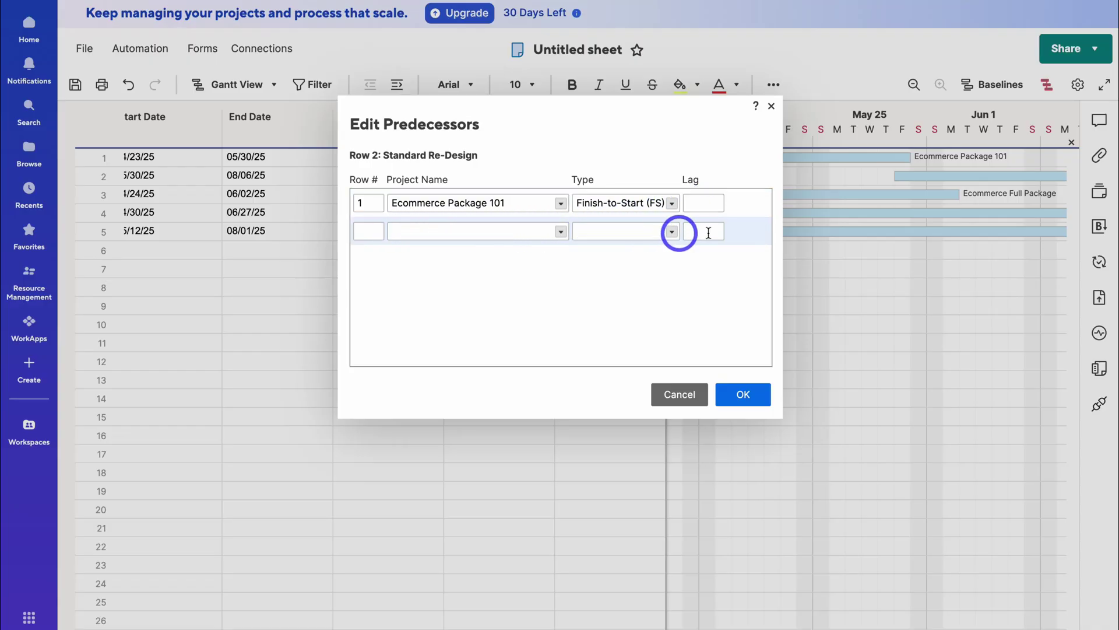
click(749, 396)
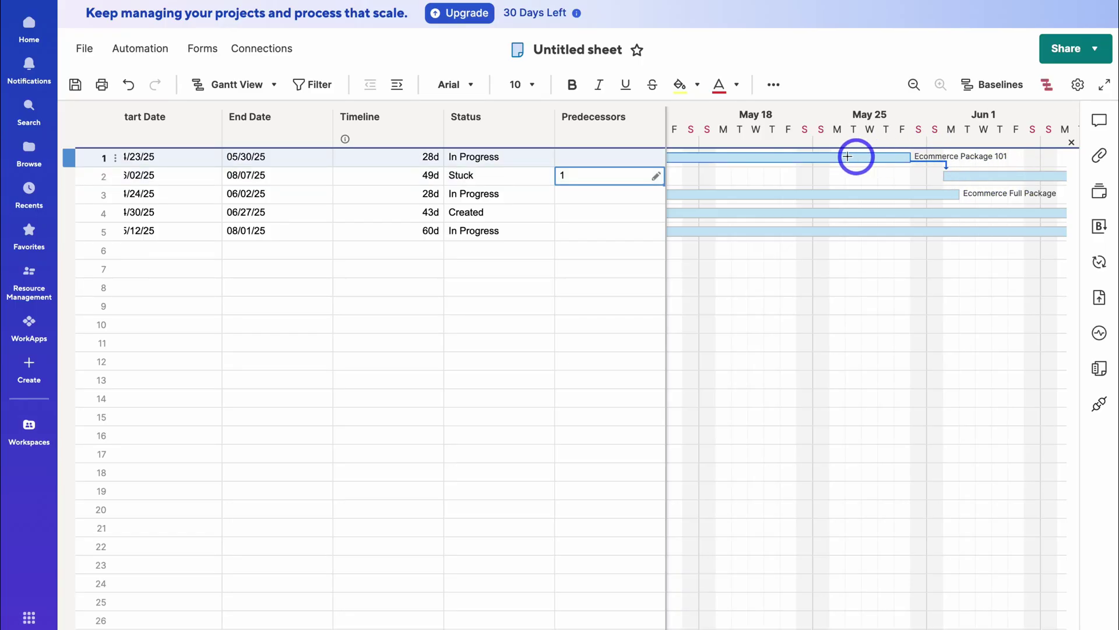
- Make Page Re-Design depend on row 4, Basic Design 101, starting 06/30/25
click(627, 230)
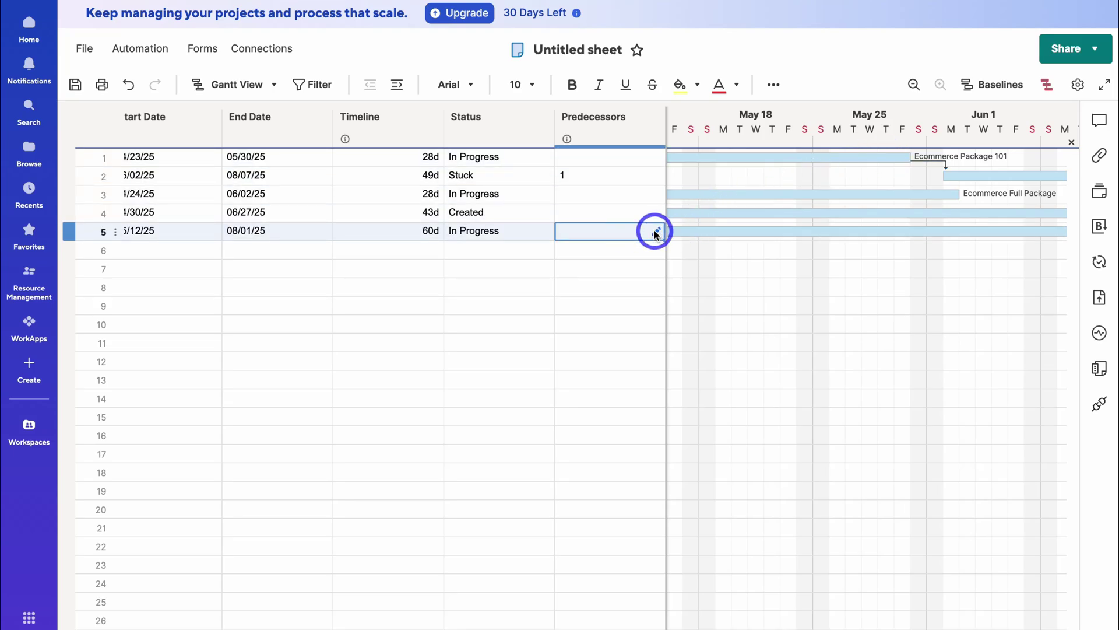
click(655, 230)
click(369, 202)
text(4)
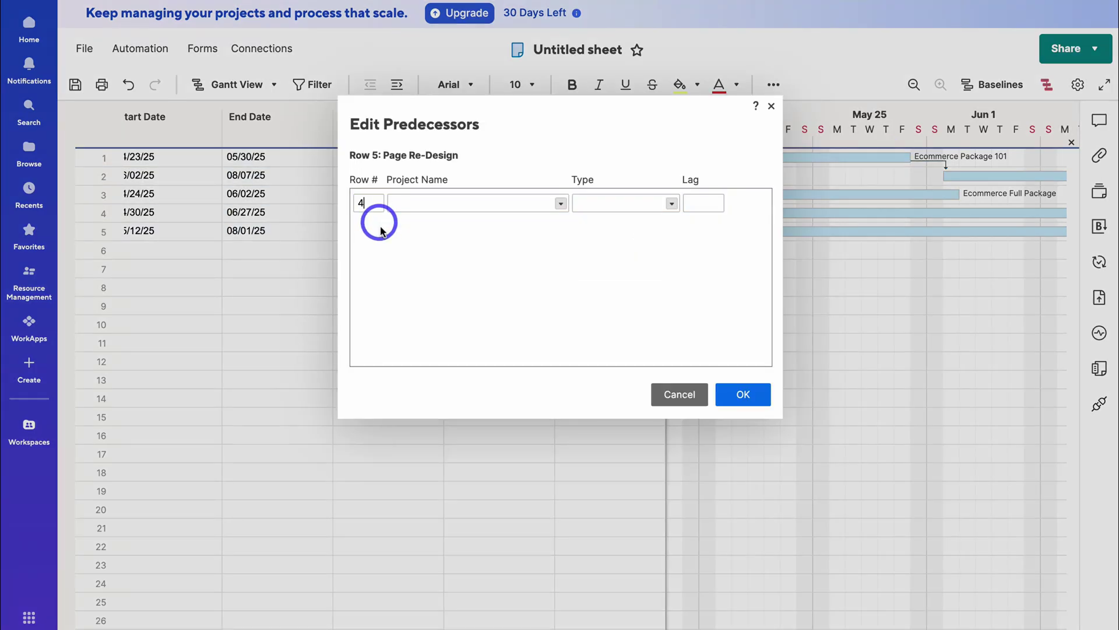
click(743, 394)
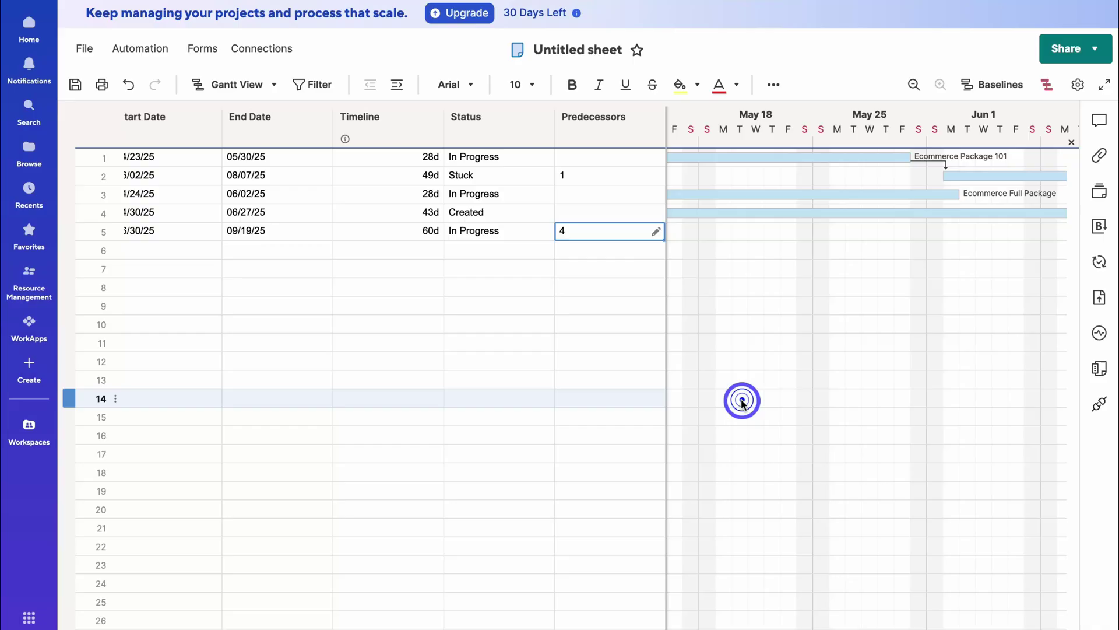
scroll(778, 242, right, 5)
scroll(405, 233, left, 5)
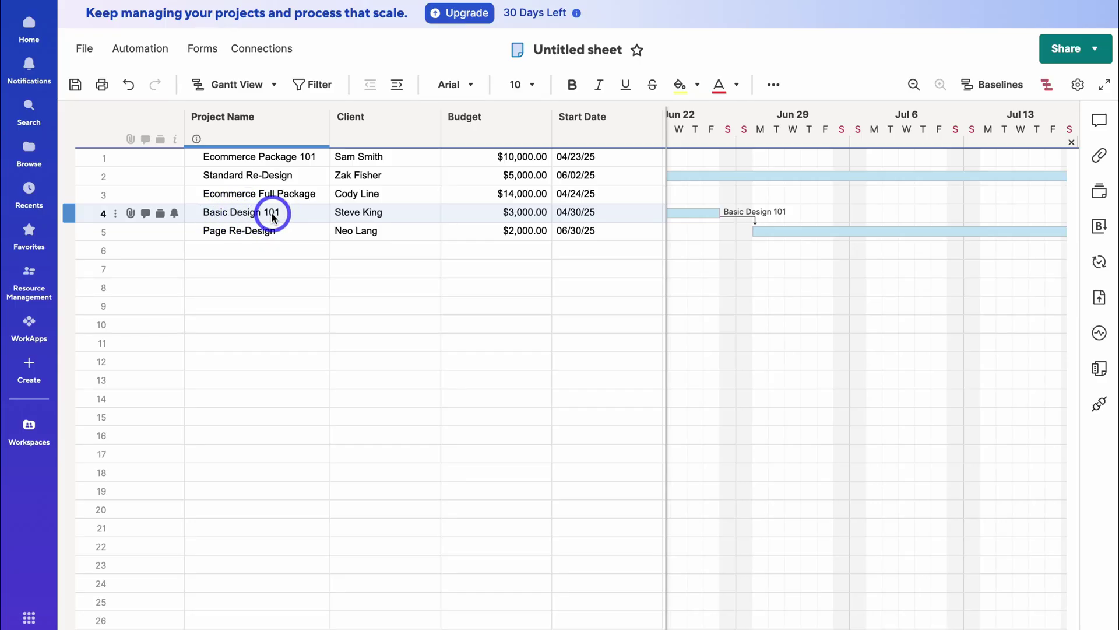
click(274, 85)
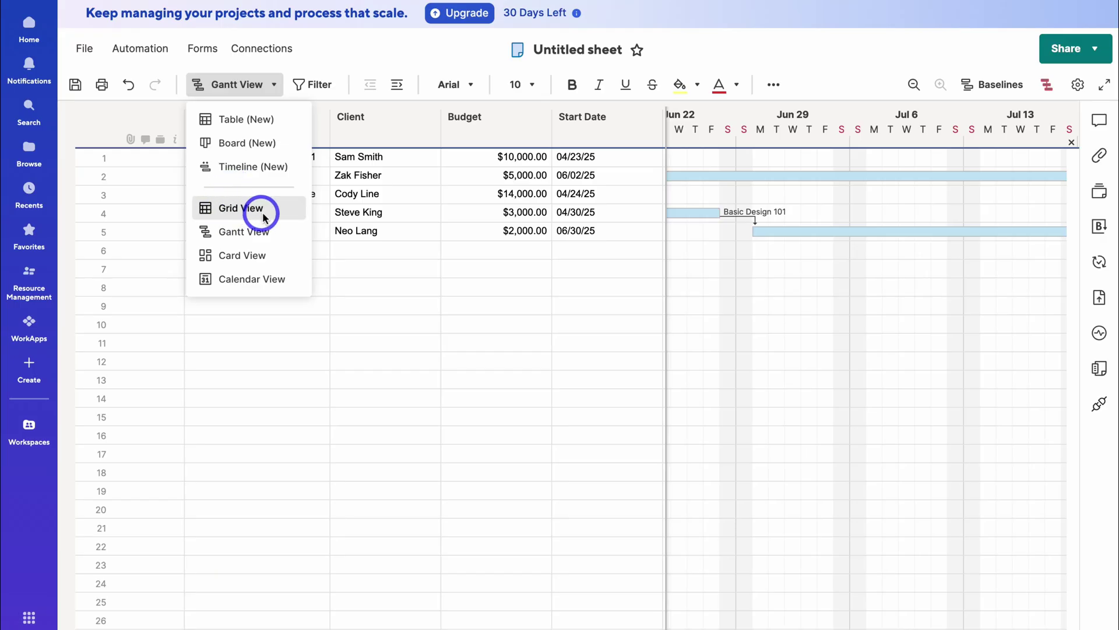
click(282, 254)
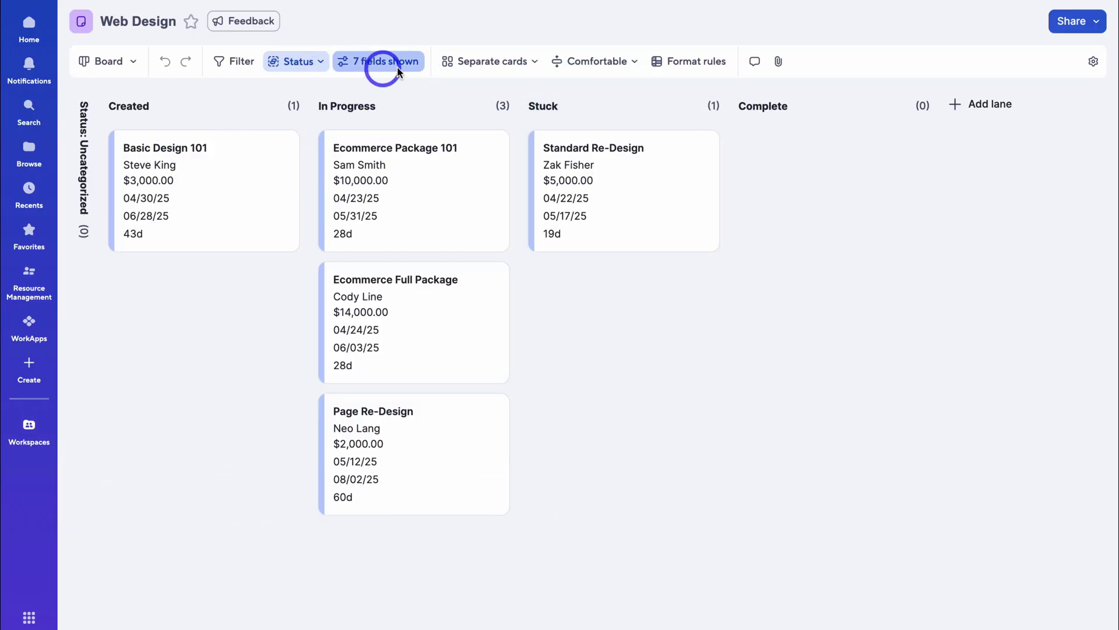
click(128, 68)
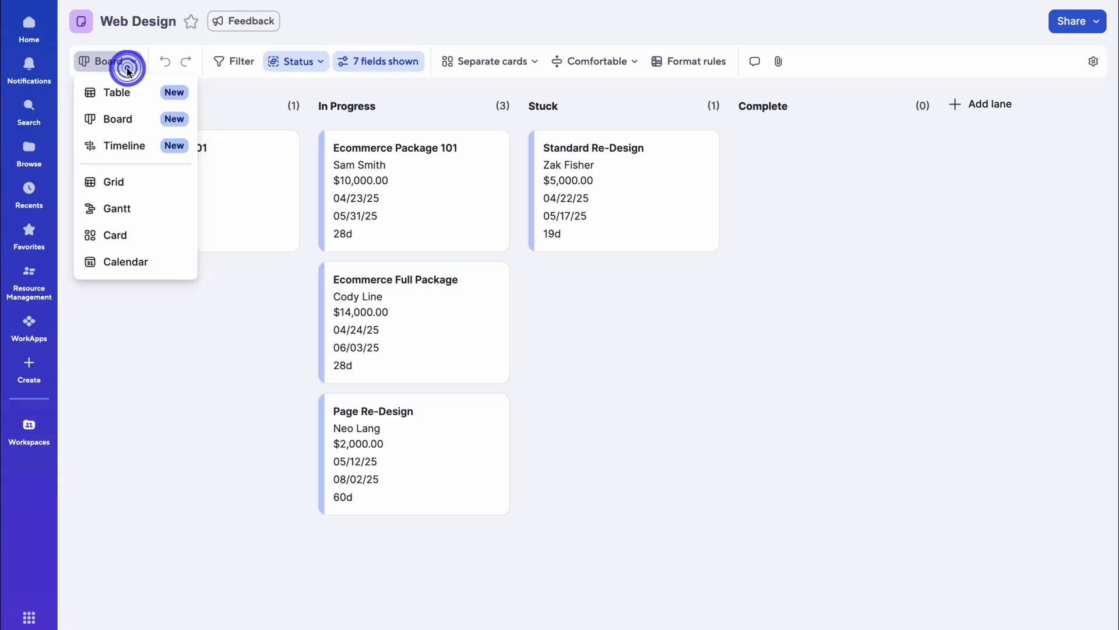
click(145, 183)
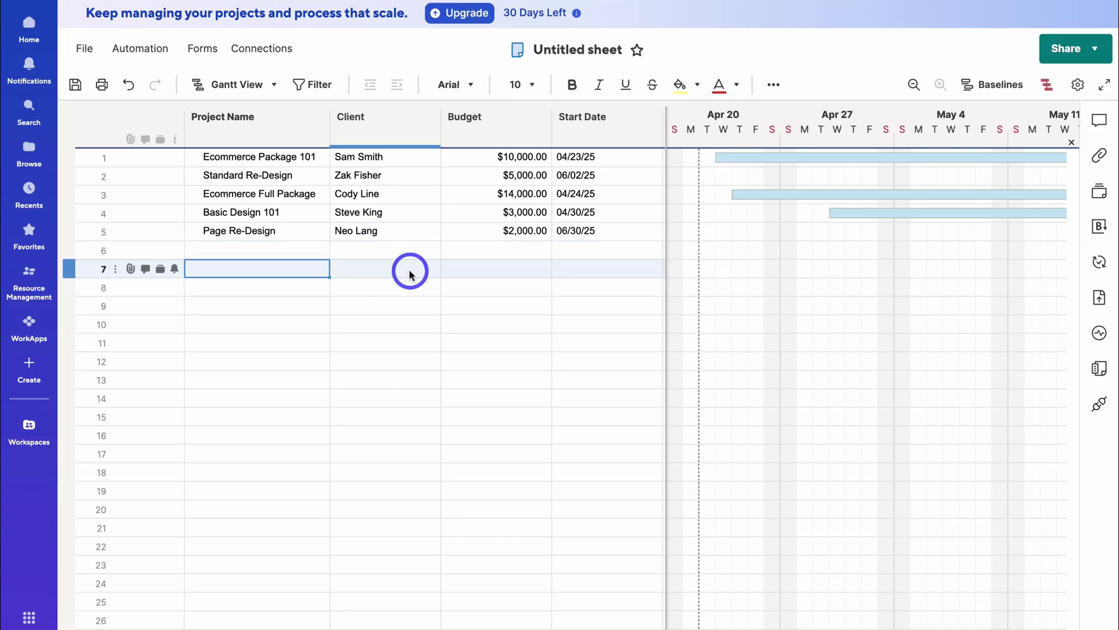
- Save the sheet and add Overdue to the Status column's dropdown values
click(75, 84)
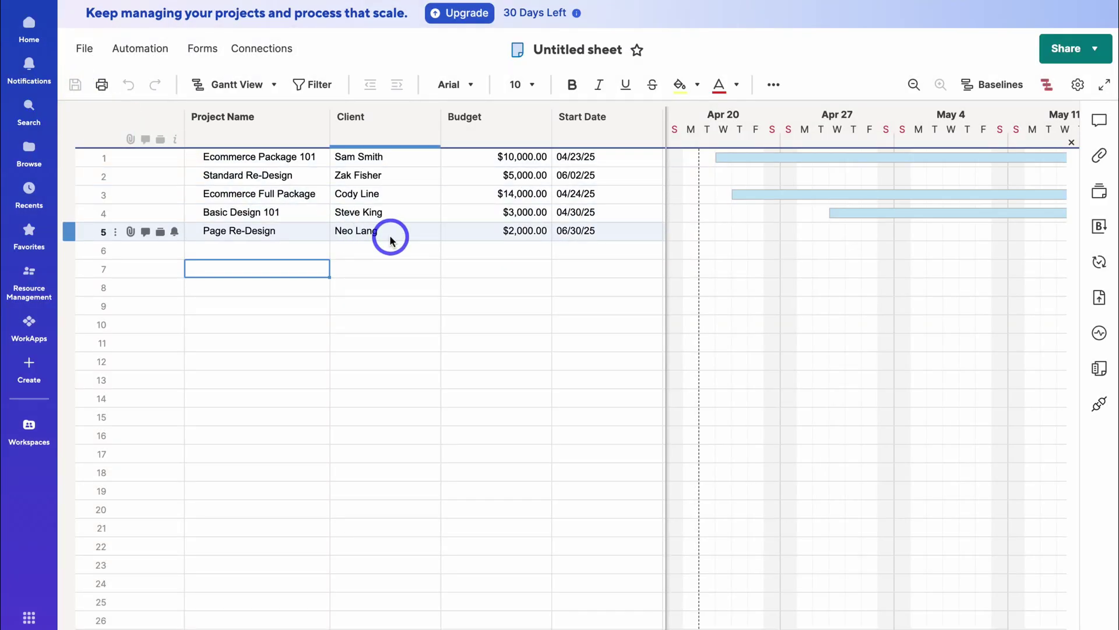
scroll(390, 239, right, 10)
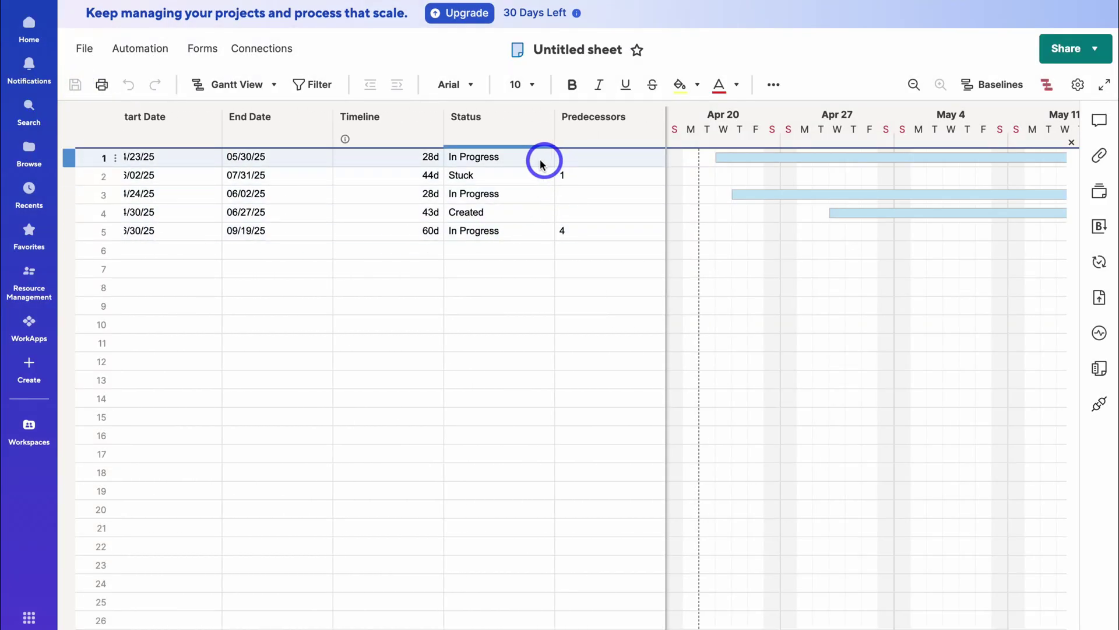
right_click(519, 132)
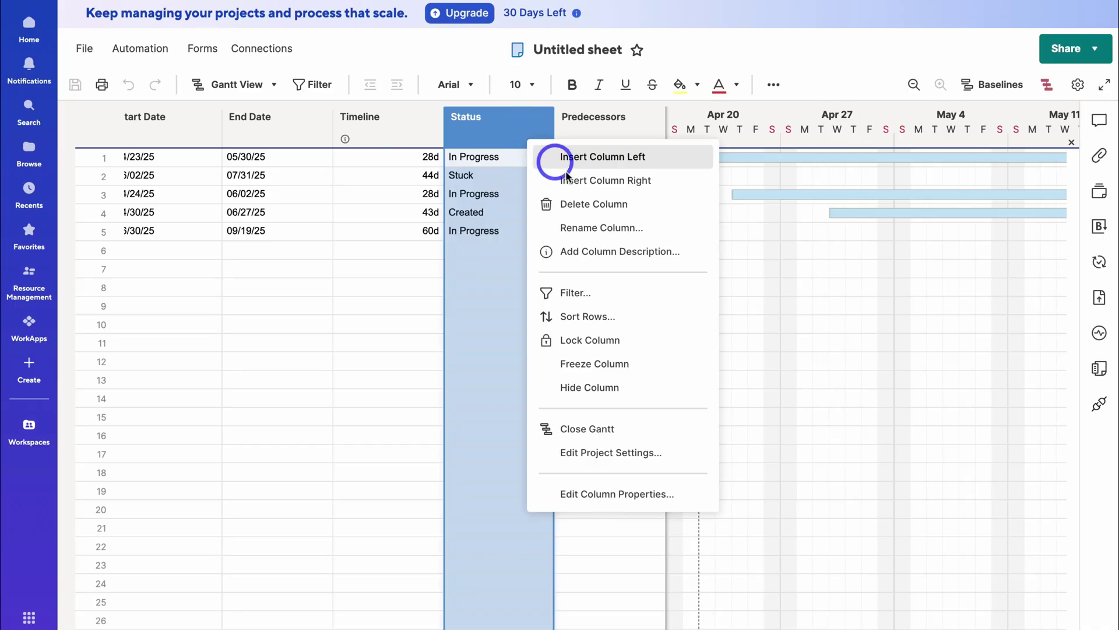
click(580, 228)
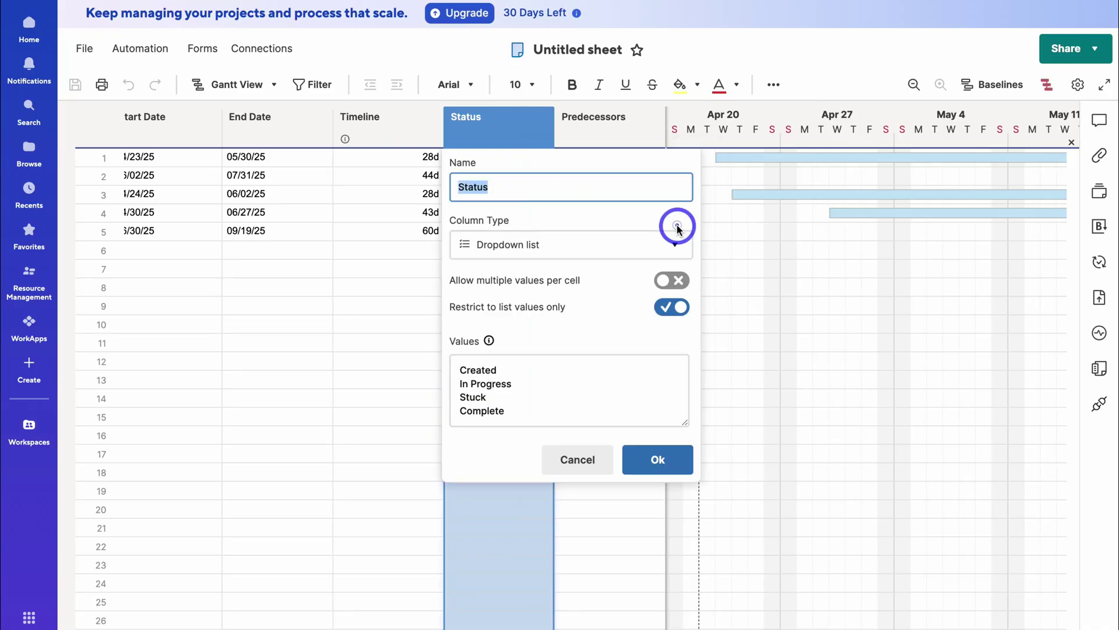
click(529, 371)
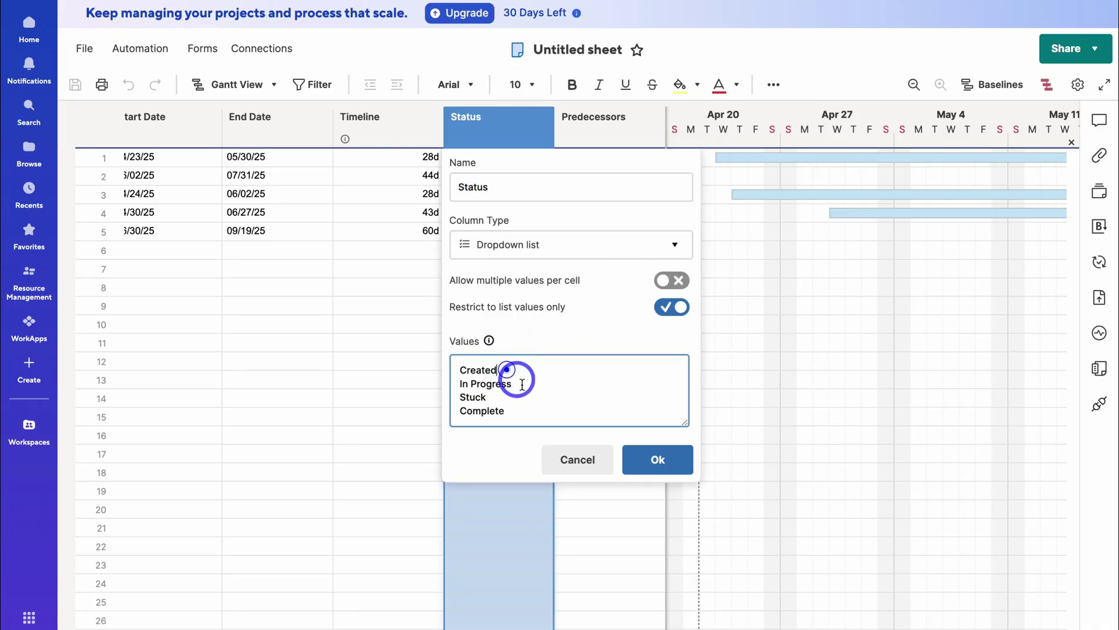
click(496, 399)
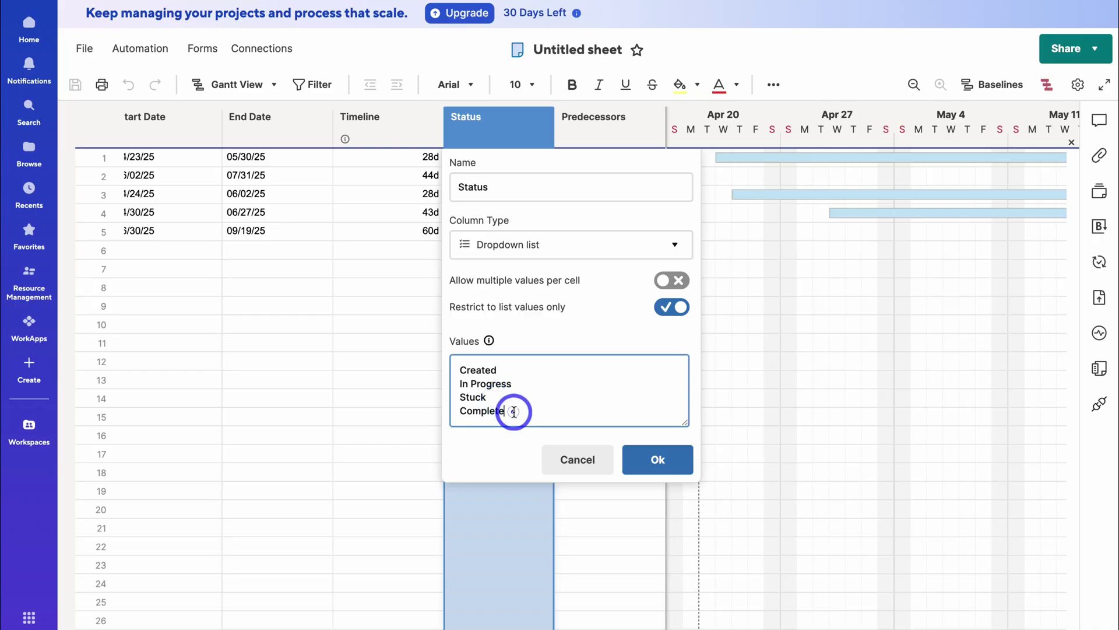
key(Return)
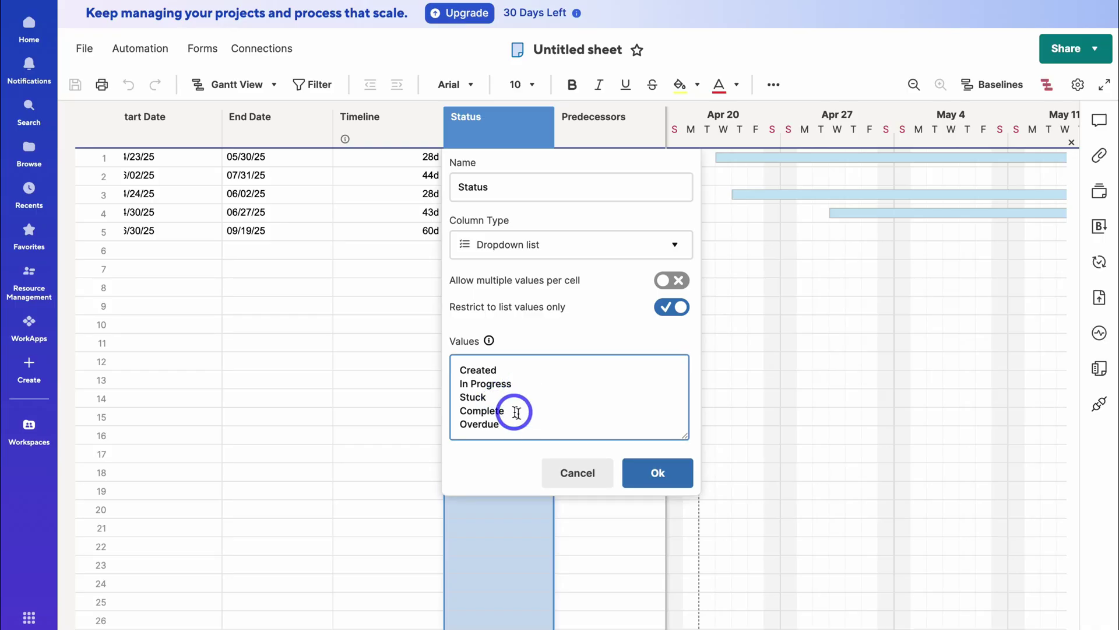
click(655, 474)
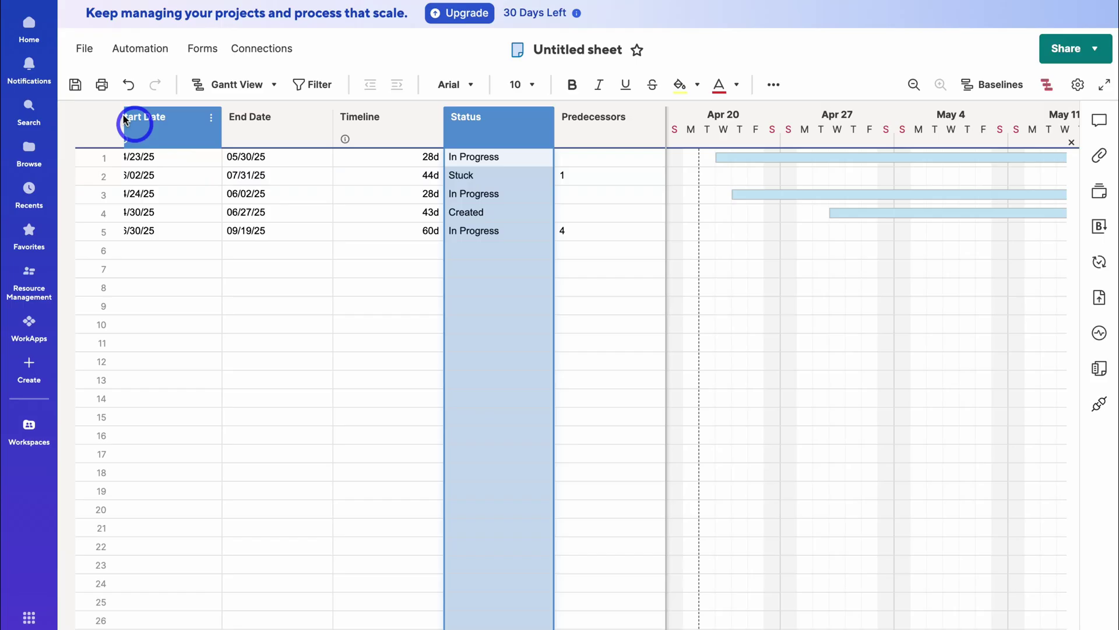
- Save the Web Design sheet and show the Client Projects workspace contents
click(76, 85)
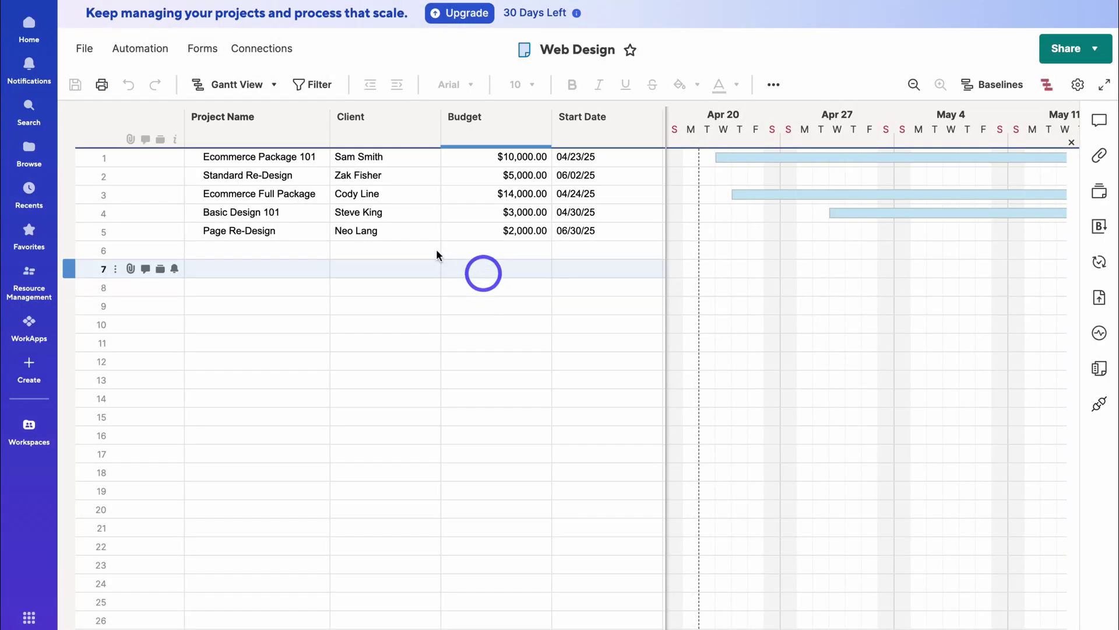
click(114, 348)
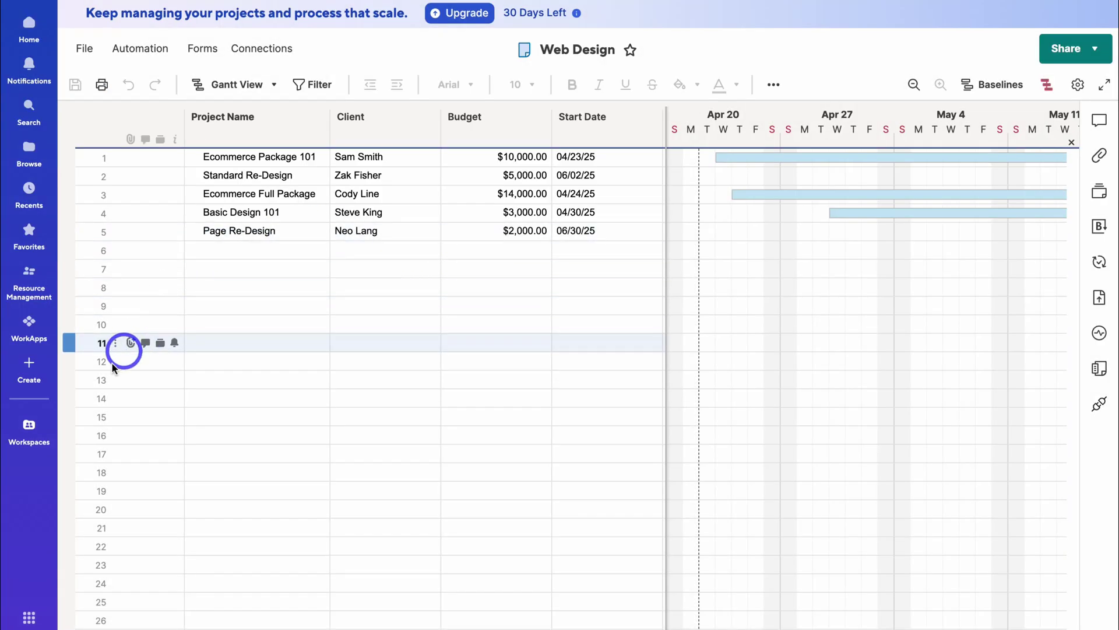
click(29, 424)
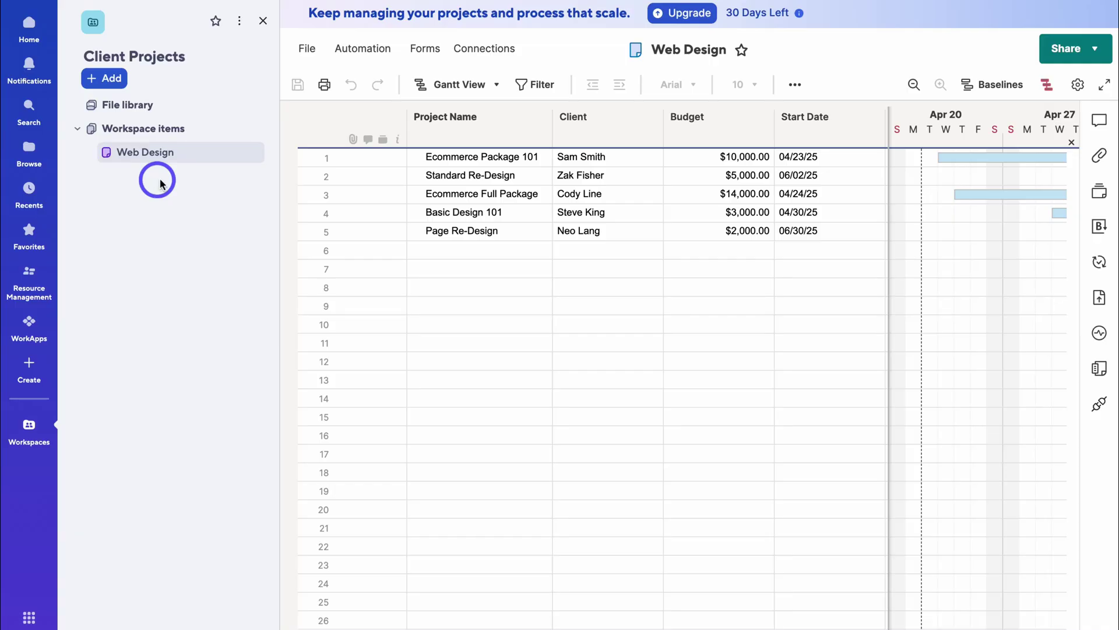
- Save a copy of the sheet named 'Marketing Campaigns'
click(308, 49)
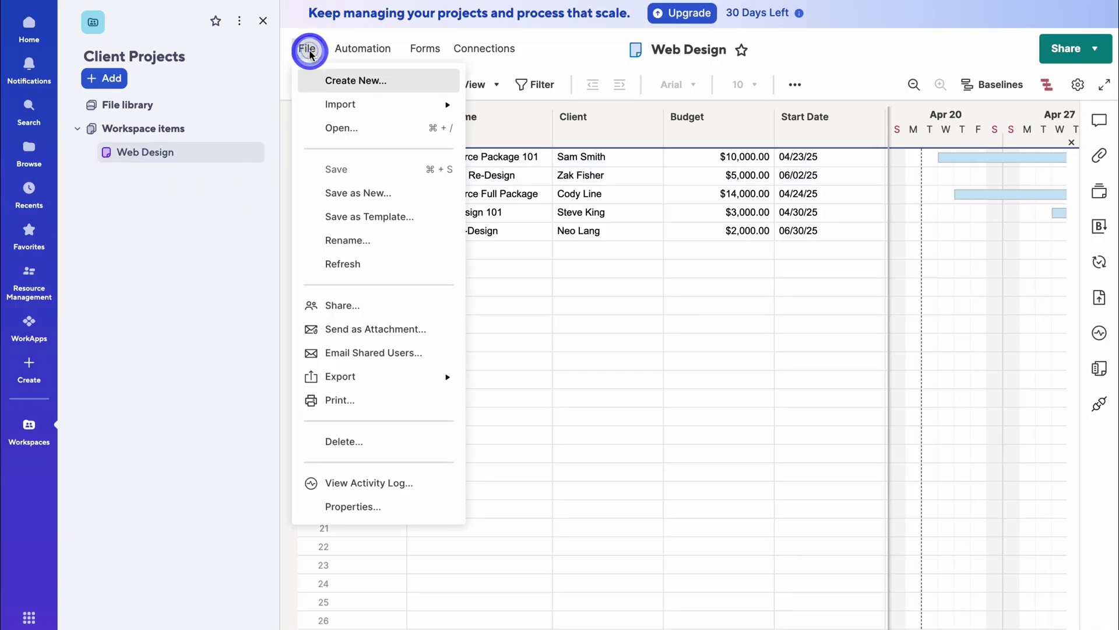
click(399, 193)
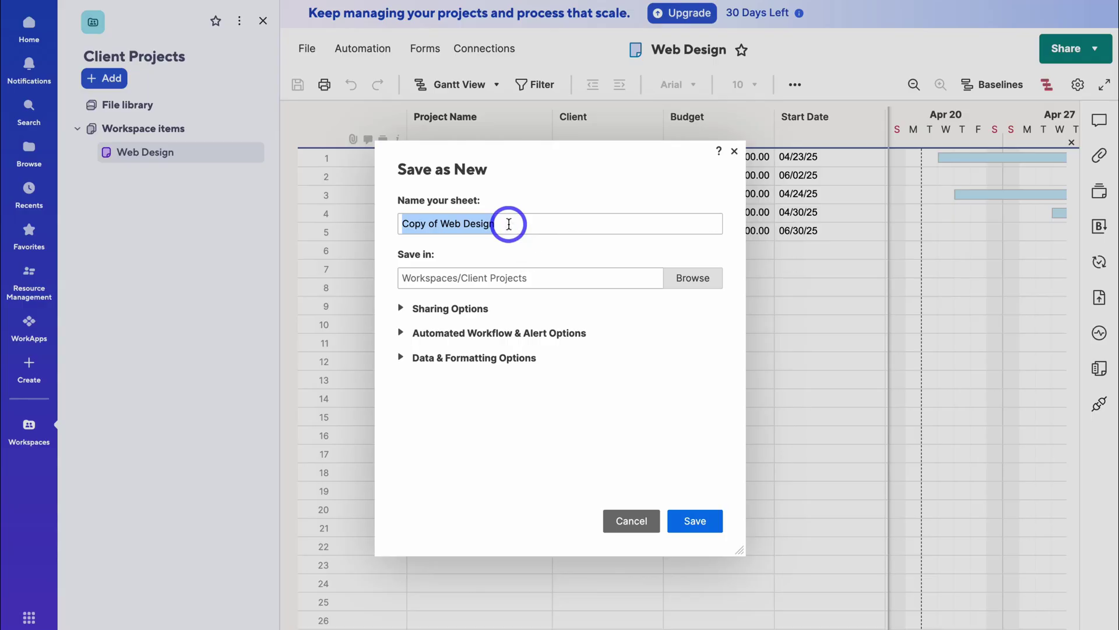
text(Marketing Campaigns)
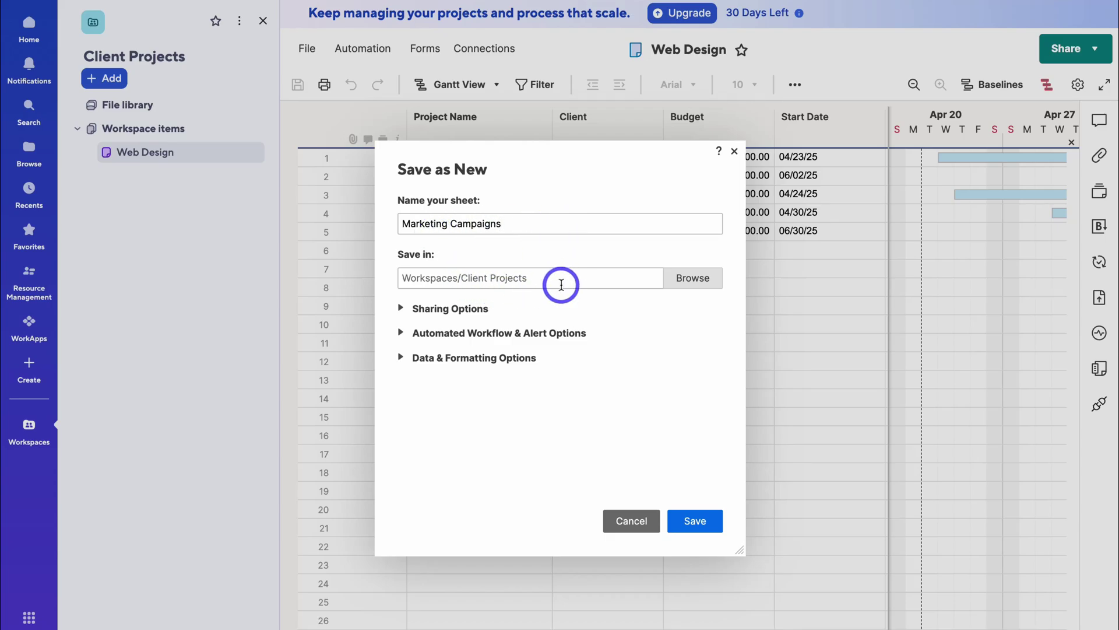
click(699, 521)
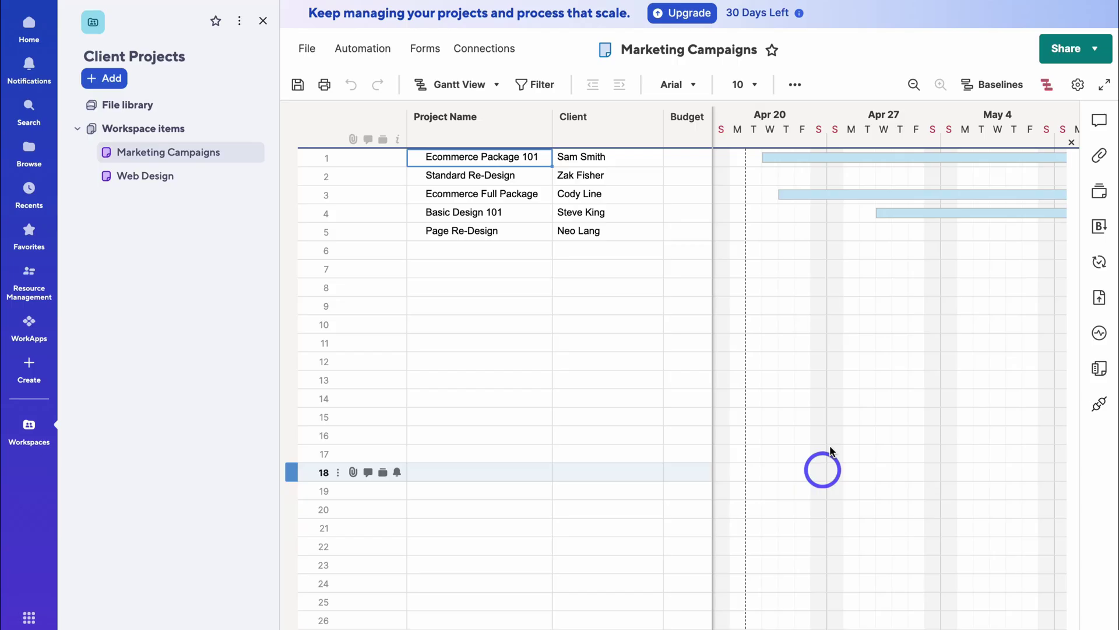
- Rename the first two projects to Google Ads Campaign and Facebook Ads Campaign
scroll(644, 286, right, 5)
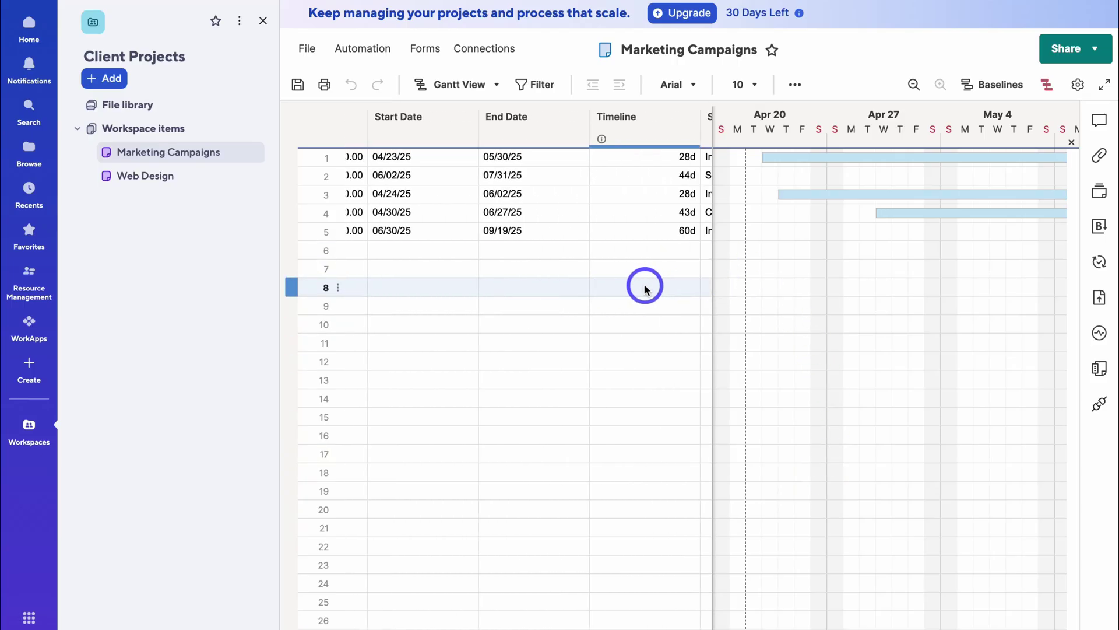
scroll(644, 286, left, 8)
scroll(644, 286, right, 5)
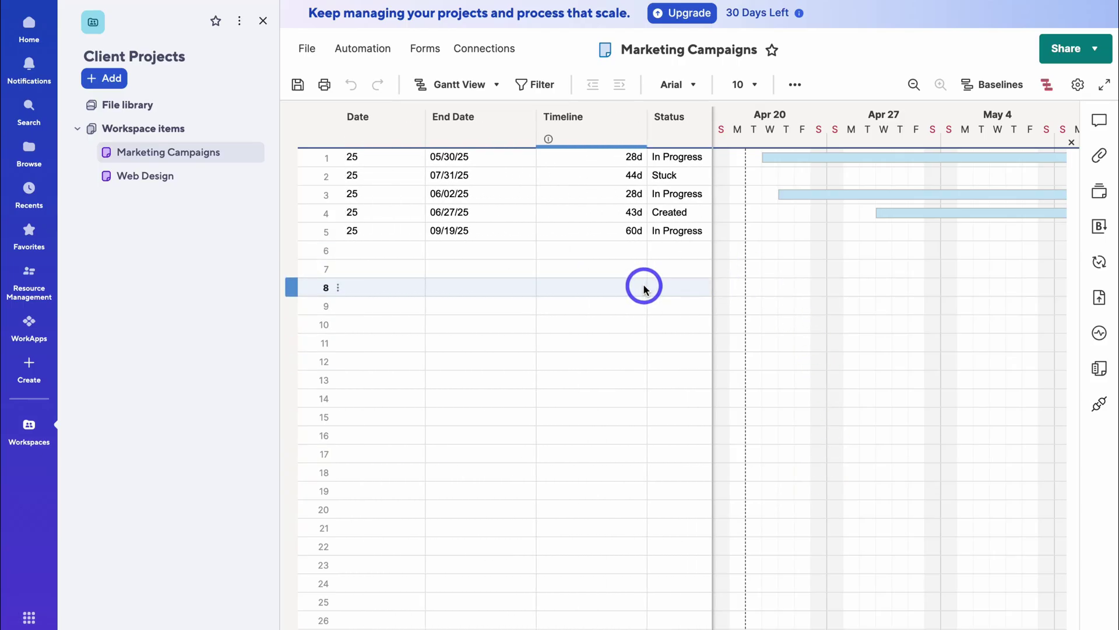
scroll(644, 285, left, 3)
scroll(577, 222, left, 5)
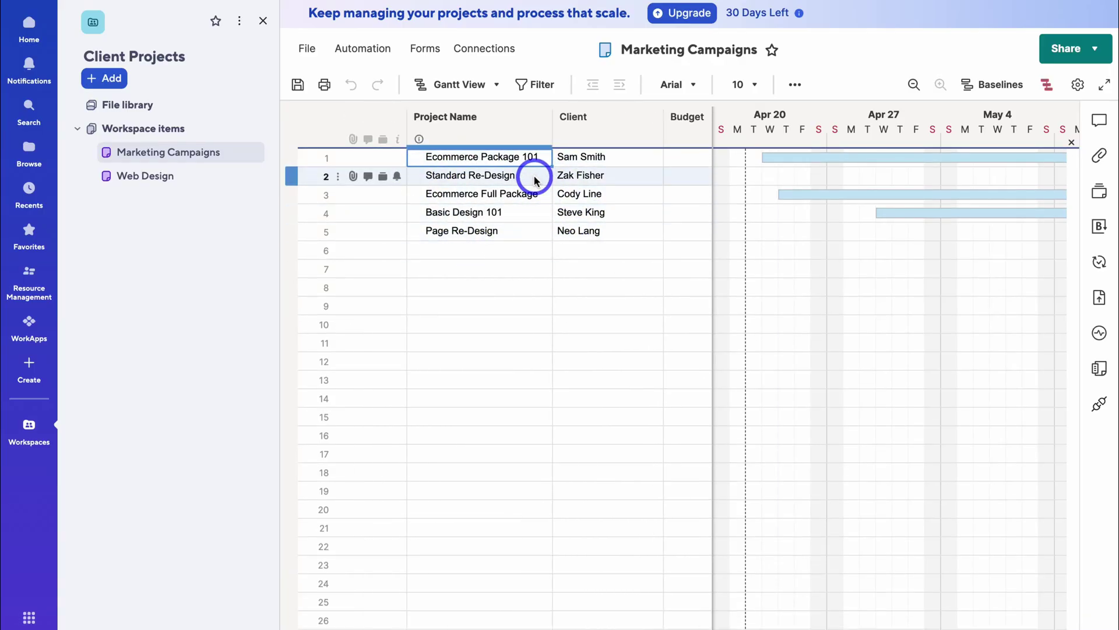
key(ctrl+v)
click(475, 176)
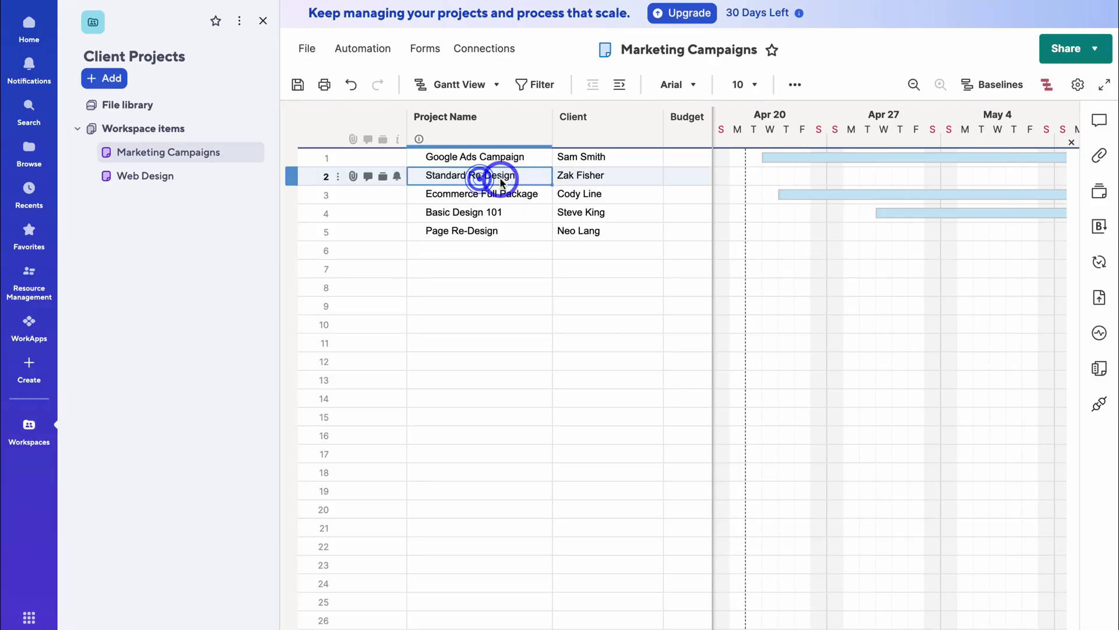
click(489, 176)
key(ctrl+a)
key(ctrl+v)
click(506, 269)
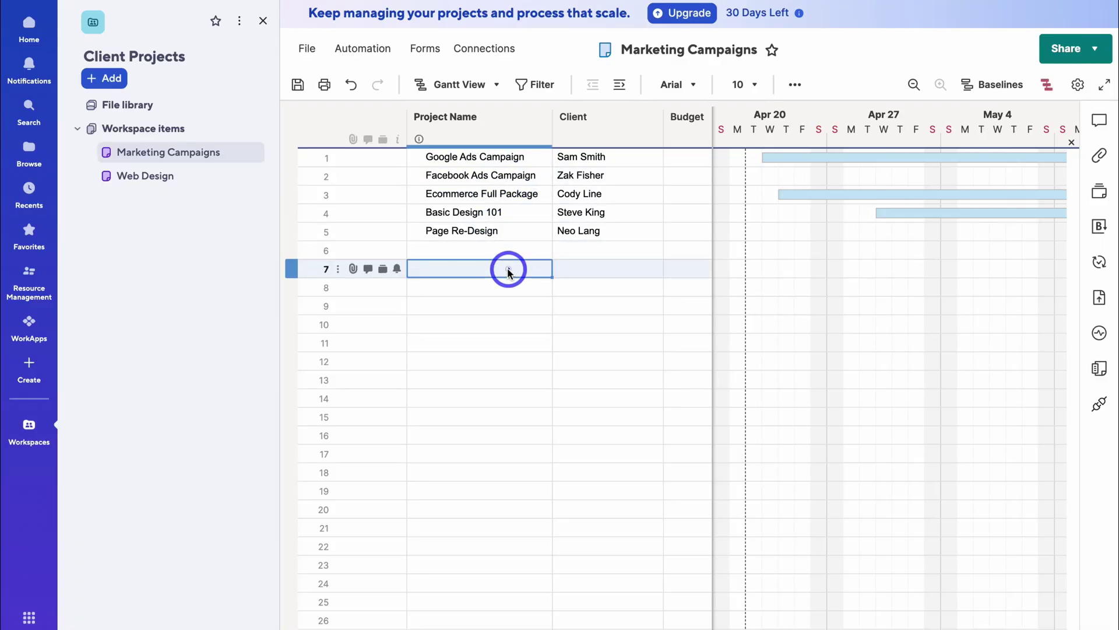
- Save the changes to the Marketing Campaigns sheet
scroll(525, 245, right, 3)
scroll(602, 175, right, 8)
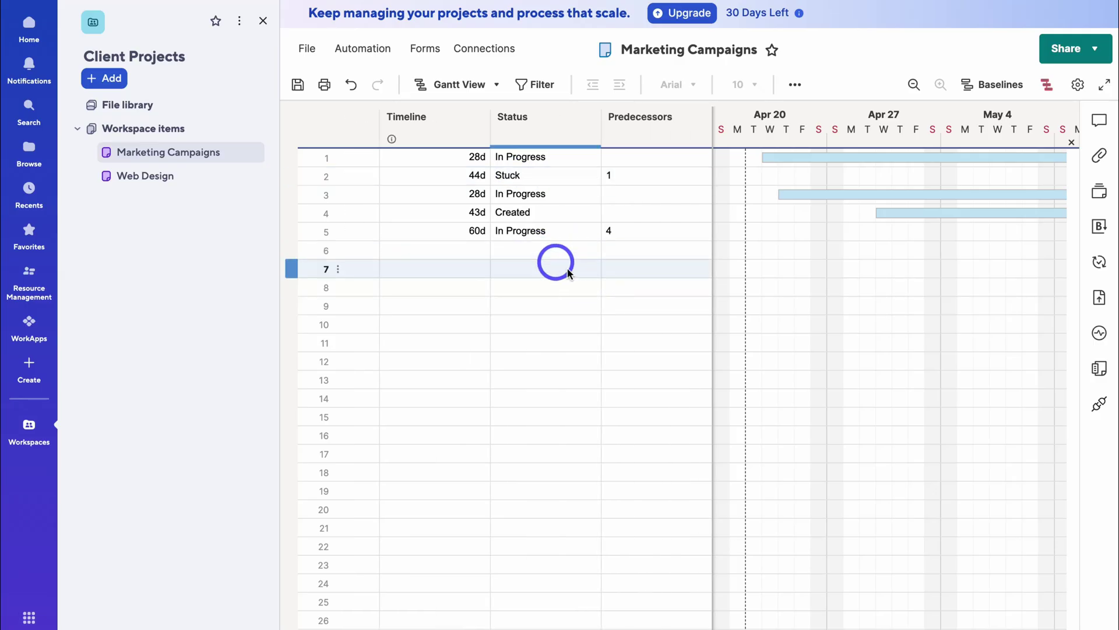
click(298, 86)
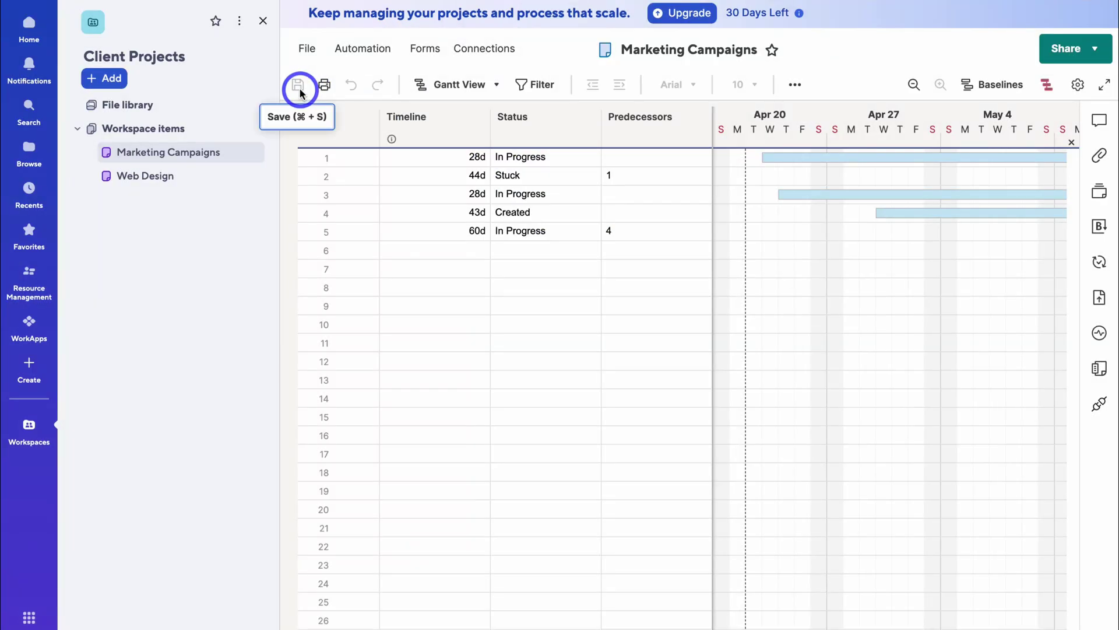
click(118, 80)
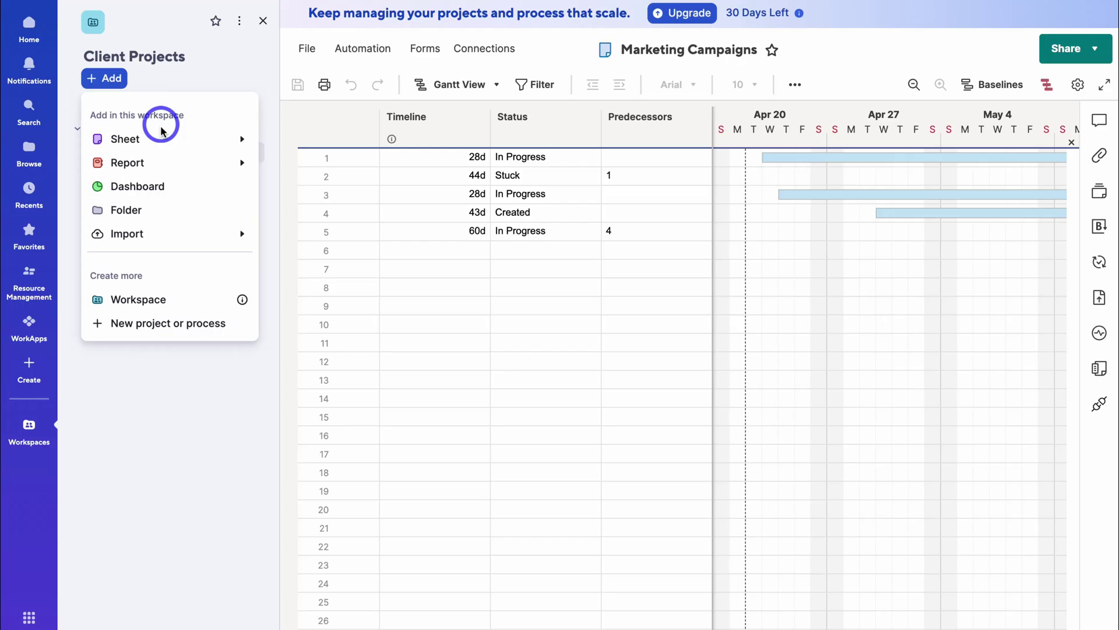
- Create a new grid sheet in the workspace titled 'Task Tracker'
mouse_move(161, 136)
click(324, 170)
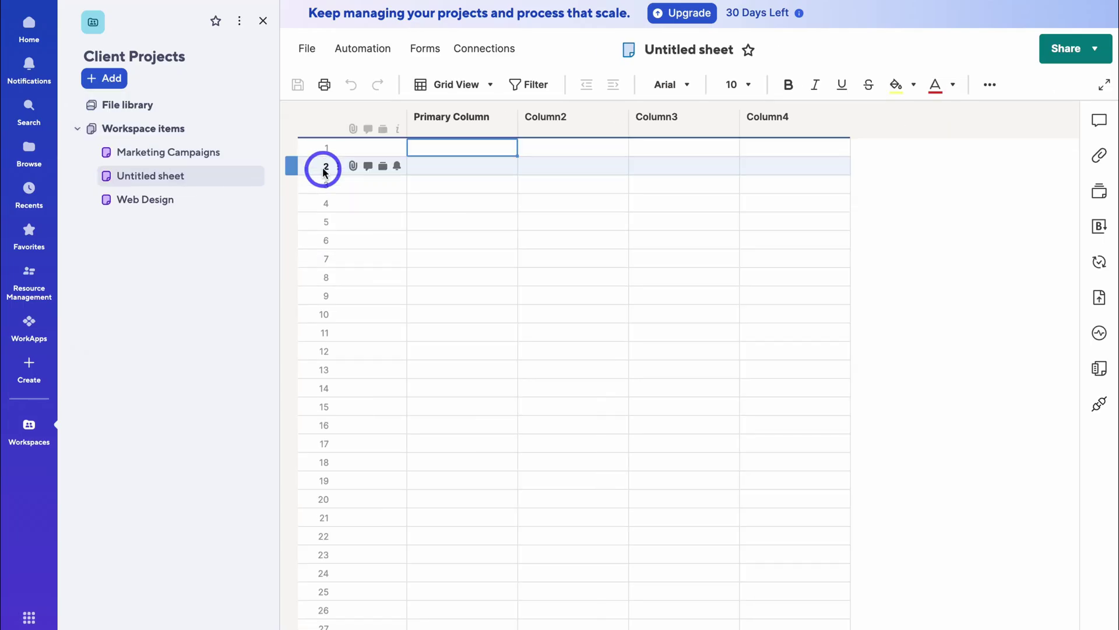
click(686, 58)
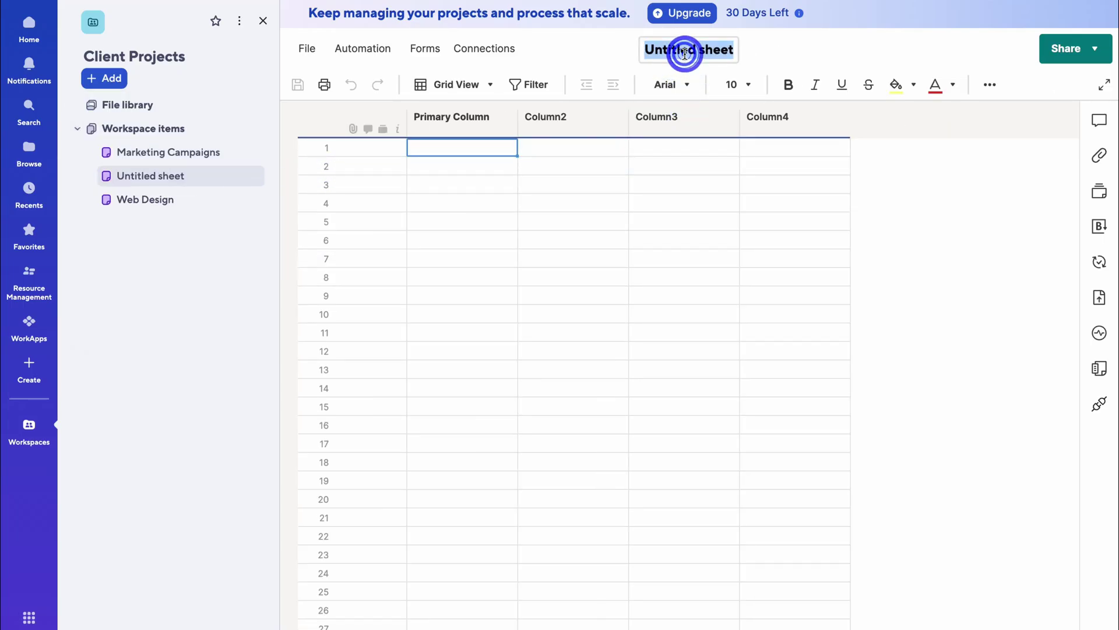
text(Task Tracker)
click(457, 170)
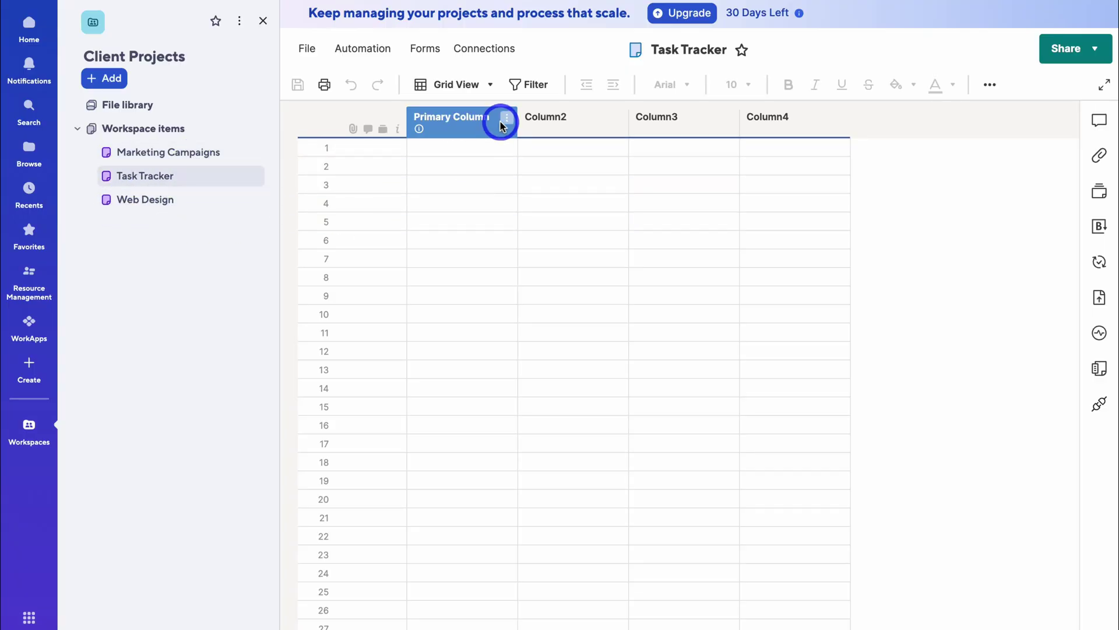
- Rename the Primary Column to Tasks and save the sheet
click(501, 122)
click(589, 219)
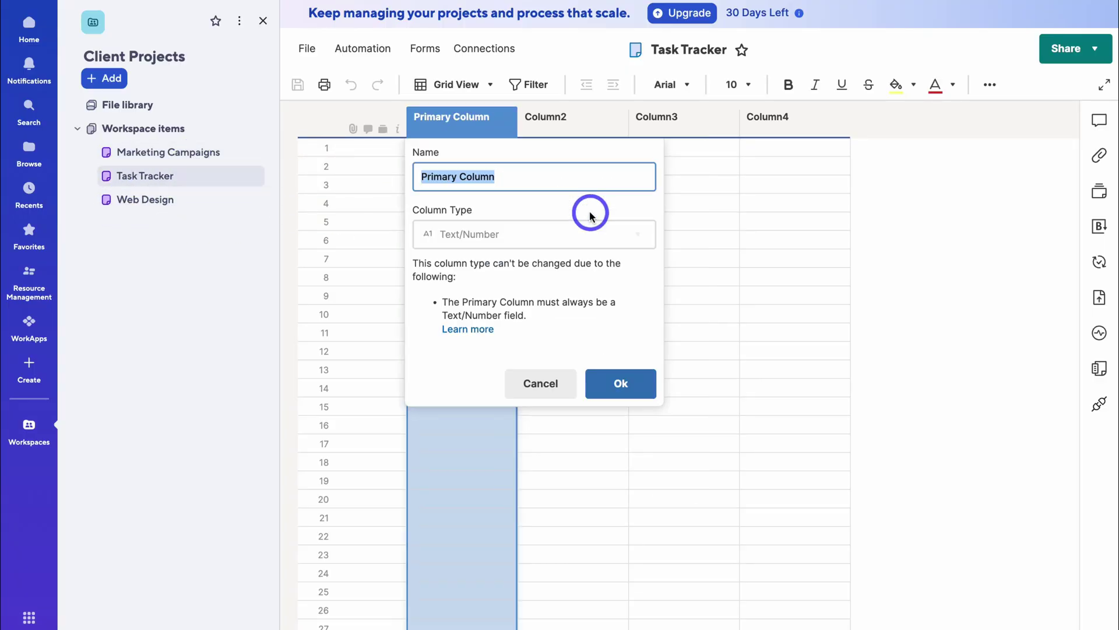
click(620, 382)
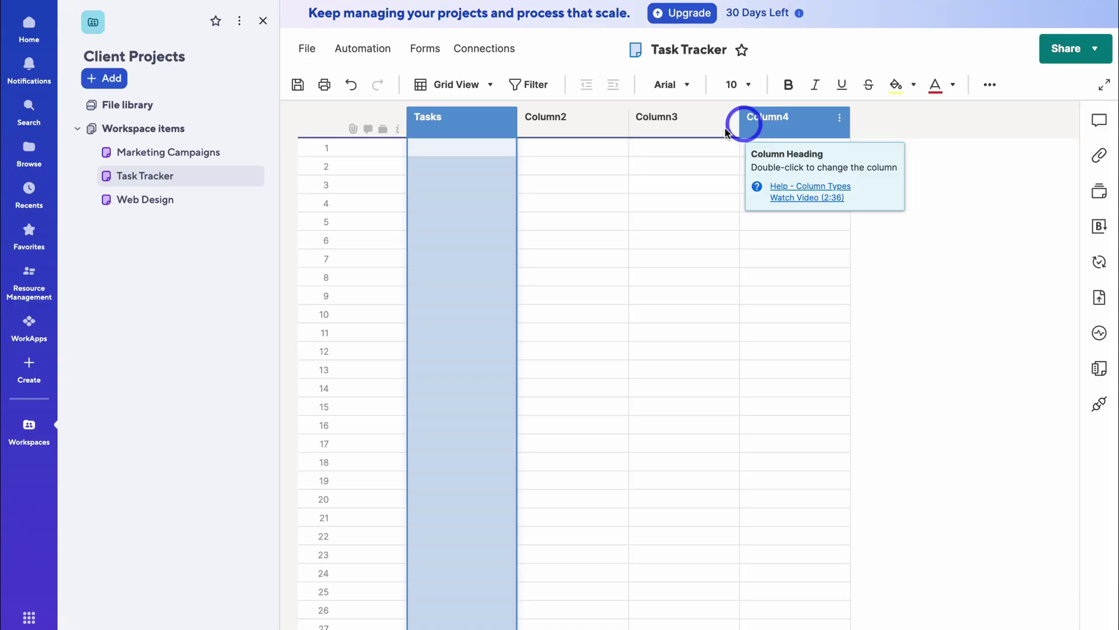
click(297, 84)
- Create a new folder named 'Clients Reports' in the Client Projects workspace
click(110, 78)
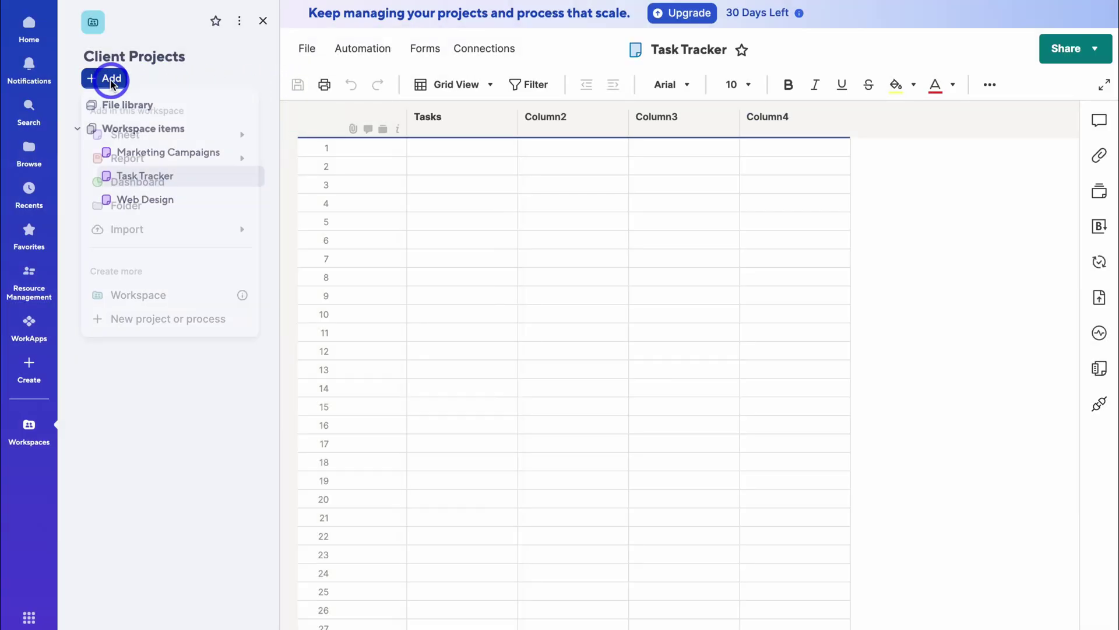
click(149, 210)
click(465, 135)
text(Clients Reports)
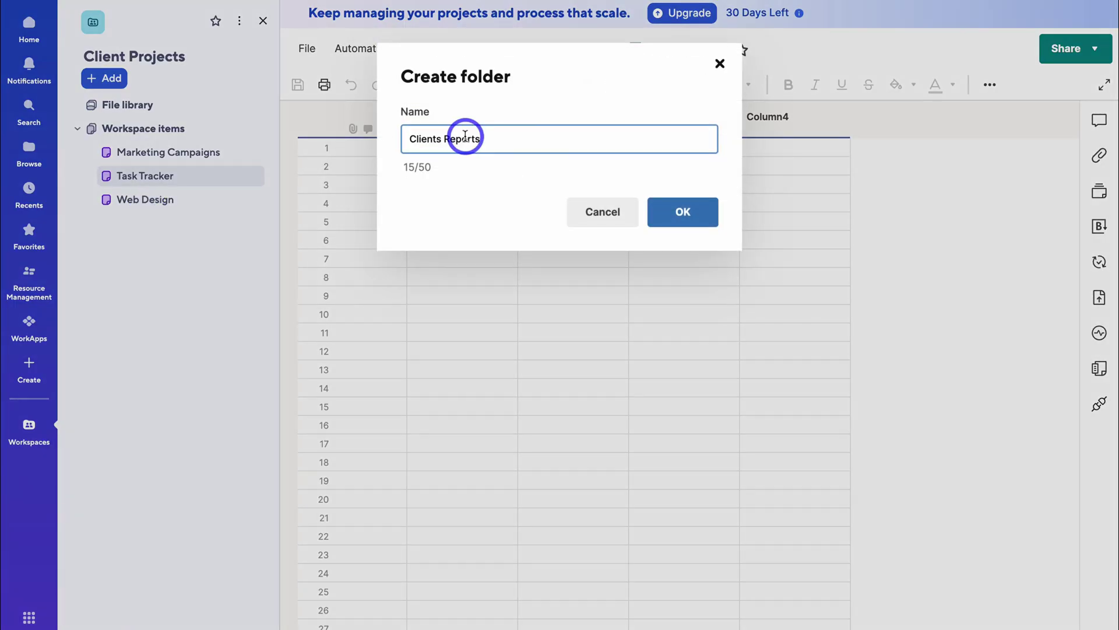
click(678, 205)
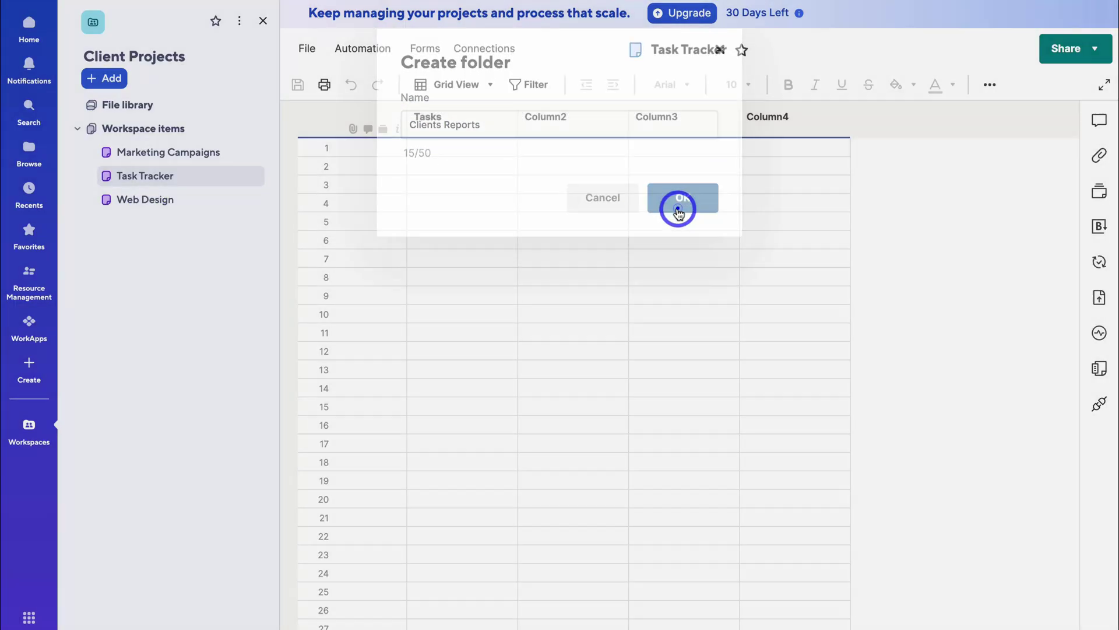
- Open the Web Design sheet from the sidebar
click(177, 228)
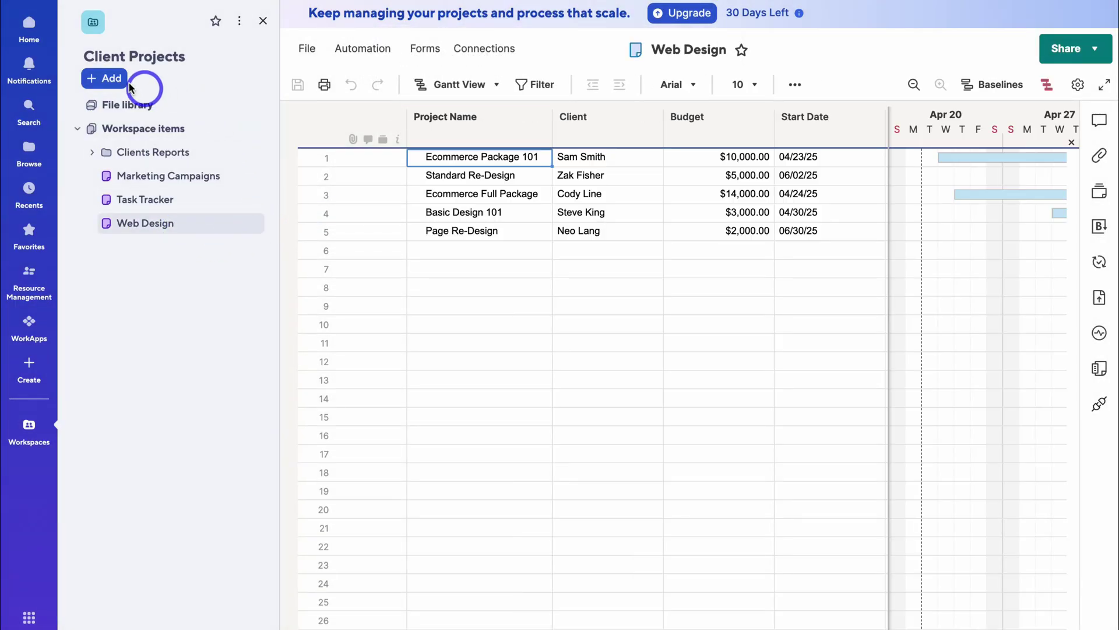
click(111, 78)
mouse_move(142, 168)
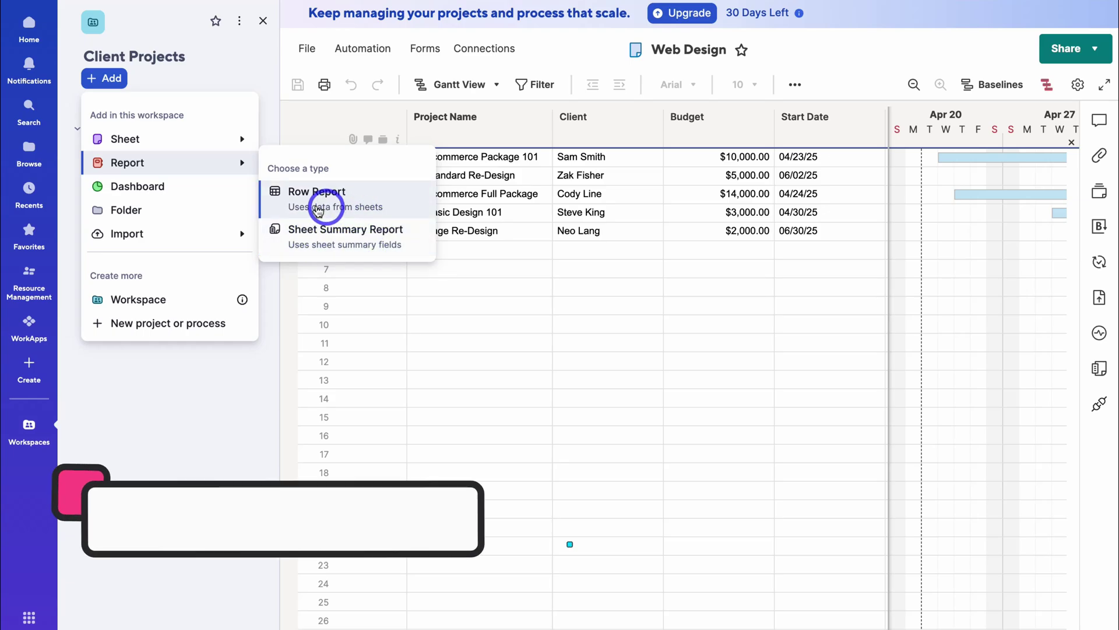
- Start a row report sourced from Web Design, showing Client, Budget and Timeline columns
click(362, 200)
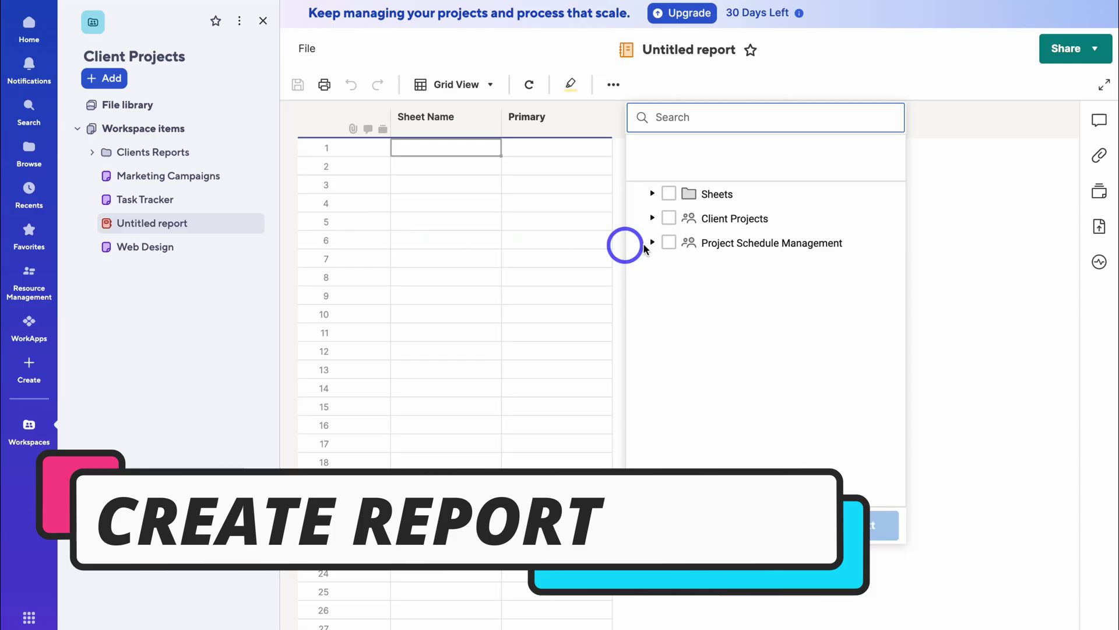
click(652, 217)
click(653, 194)
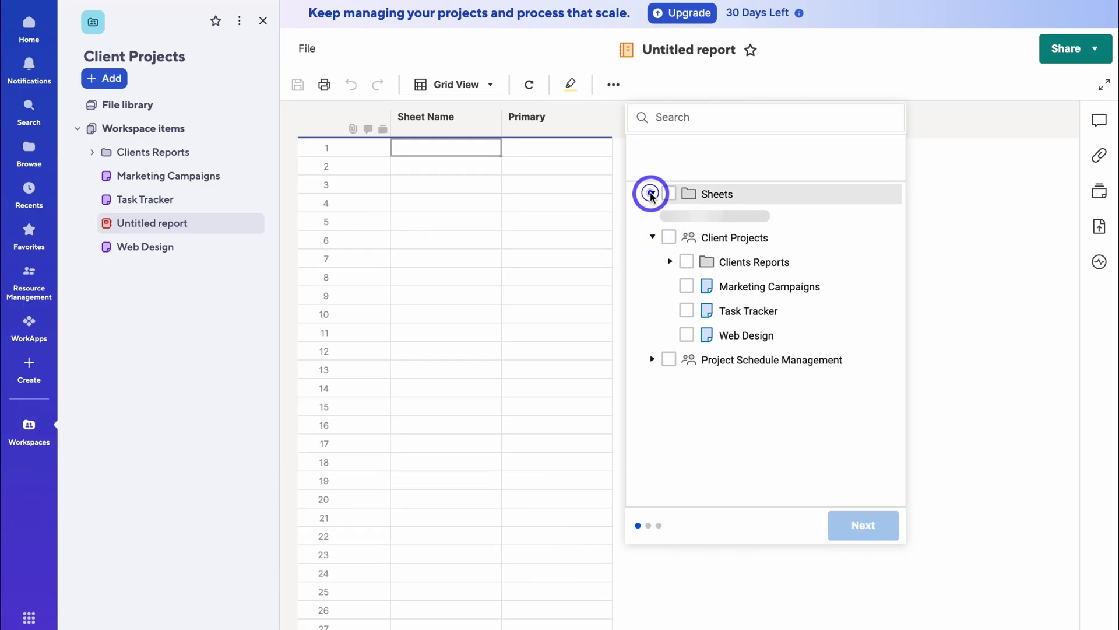
click(687, 316)
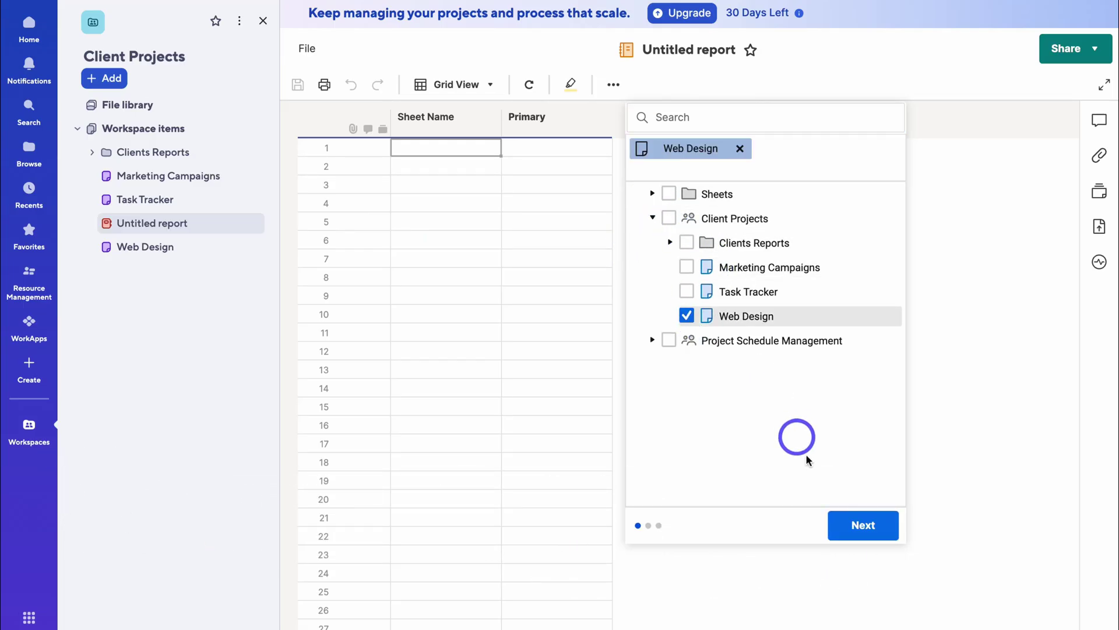
click(861, 525)
click(725, 179)
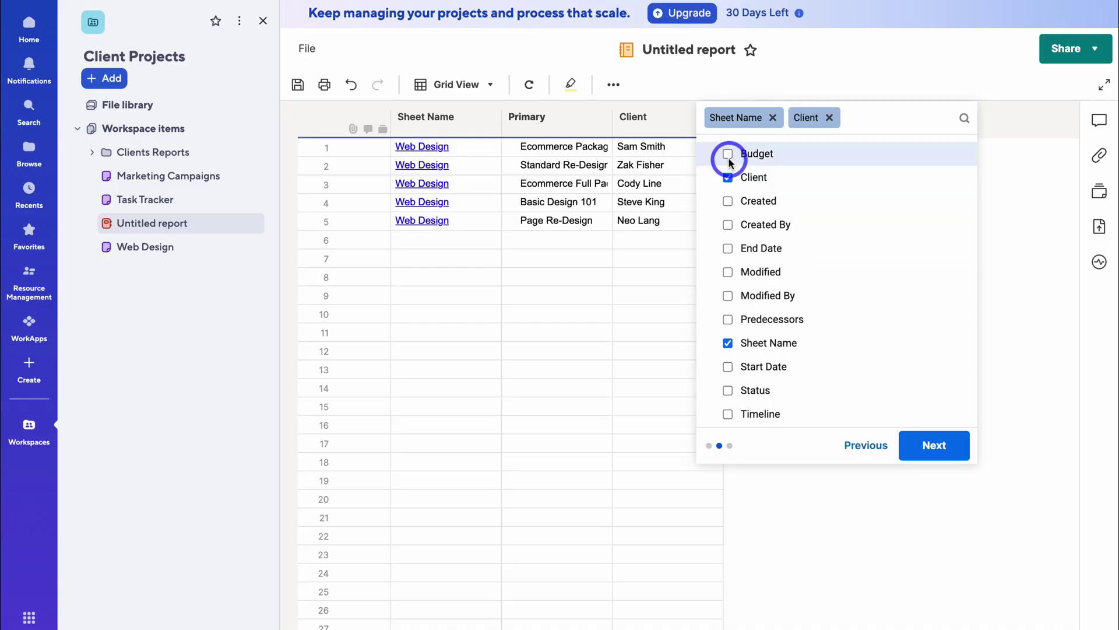
click(725, 154)
click(728, 414)
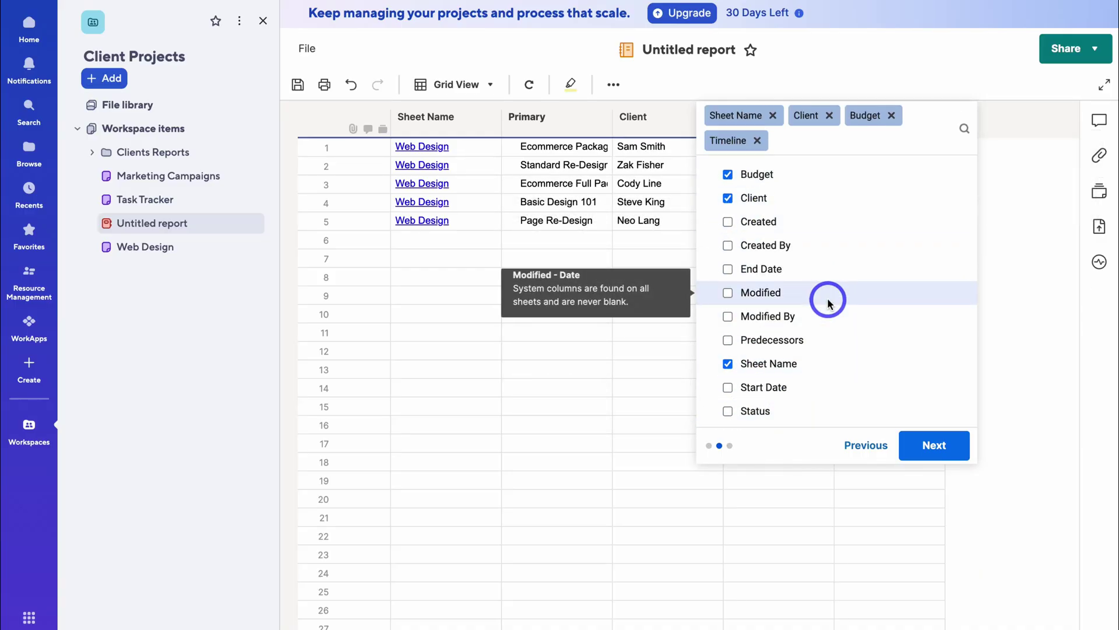
click(931, 445)
- Filter the report to rows where Budget is less than 10000
click(578, 143)
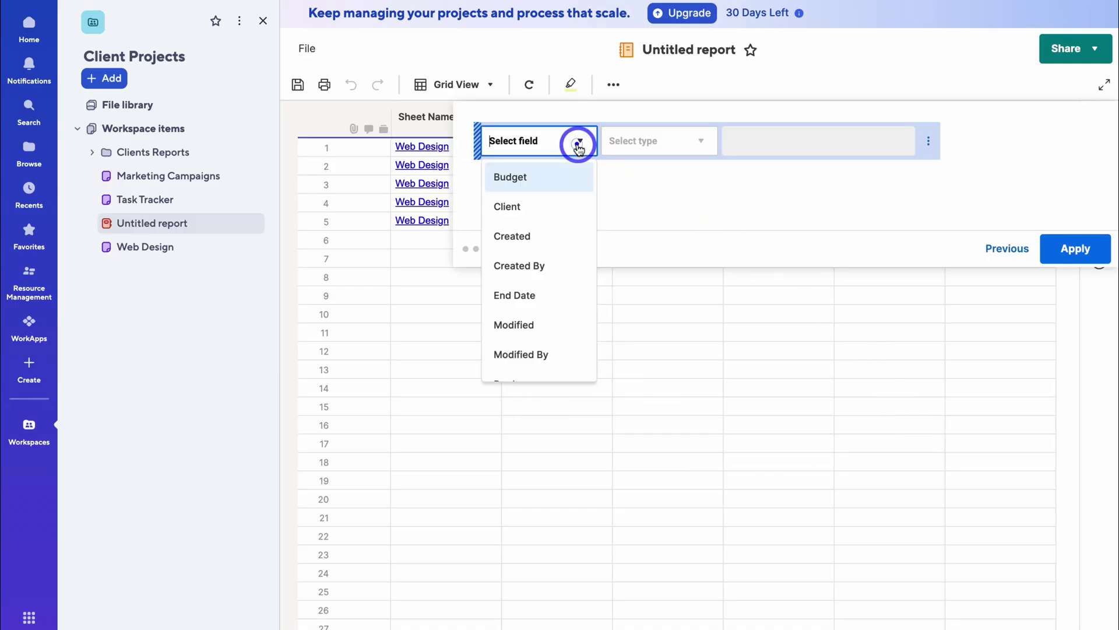
click(570, 176)
click(671, 148)
click(680, 354)
text(10000)
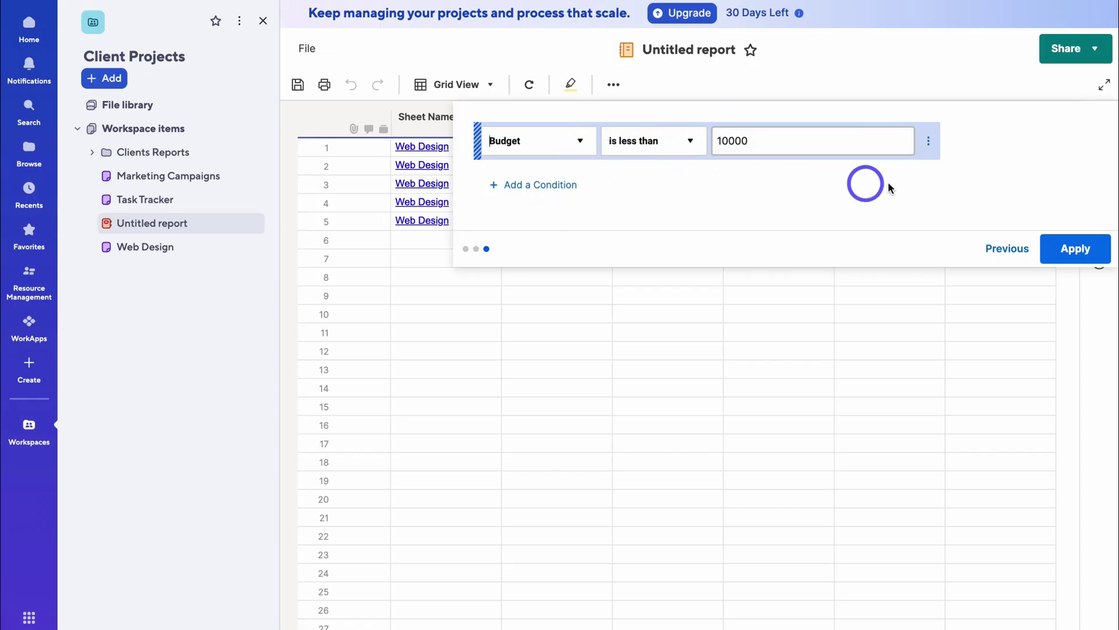
click(1071, 245)
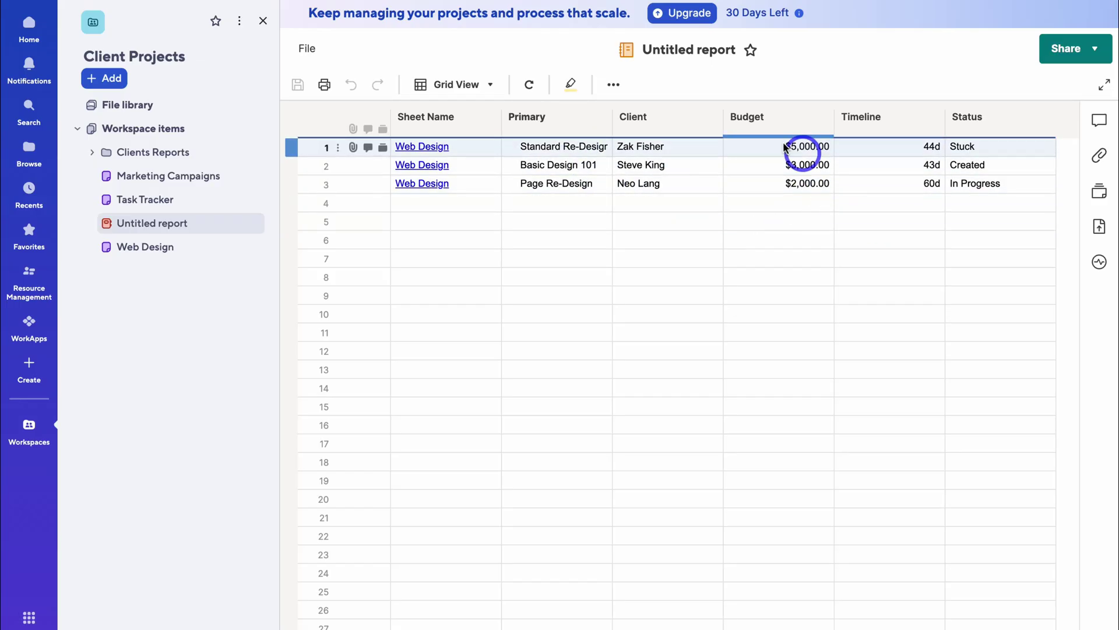
- Group the report rows by Status, sorted ascending
click(609, 87)
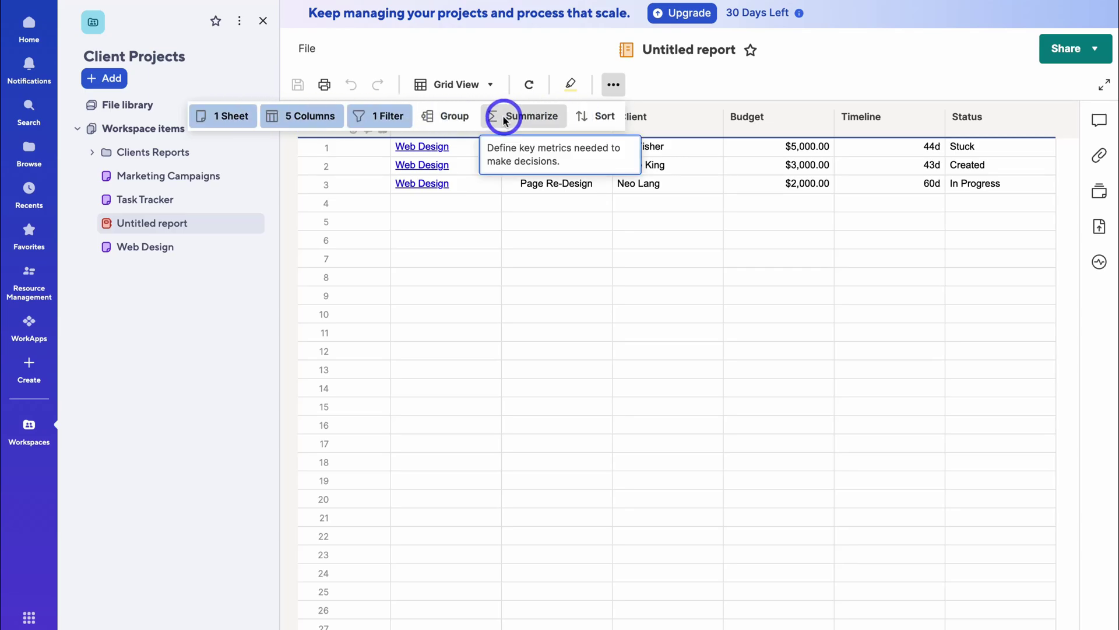
click(464, 121)
click(501, 175)
scroll(513, 253, down, 3)
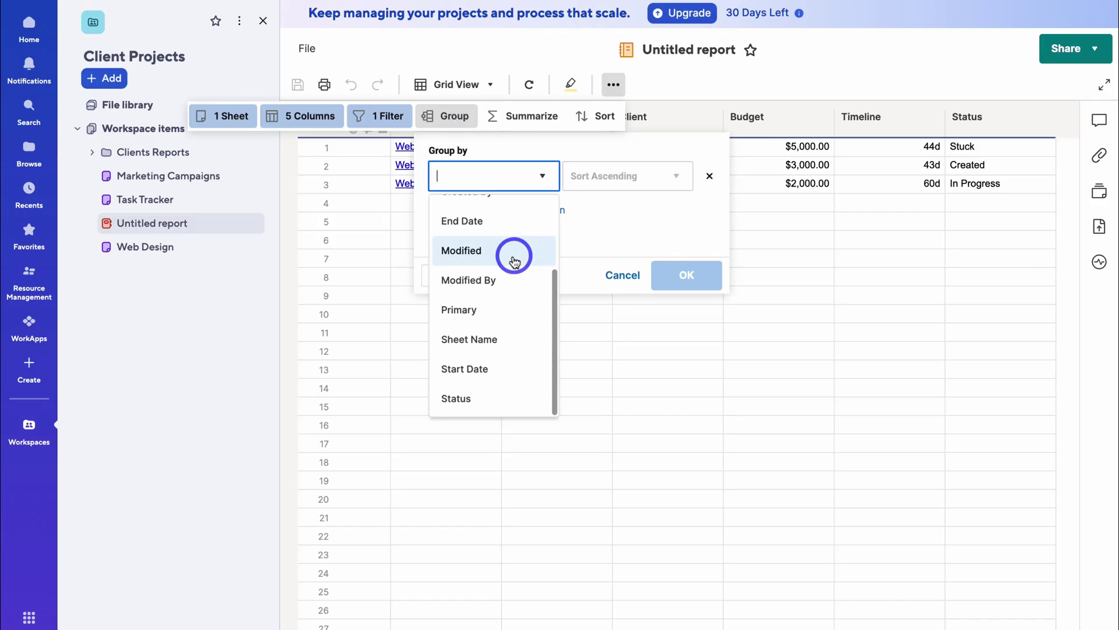
click(507, 402)
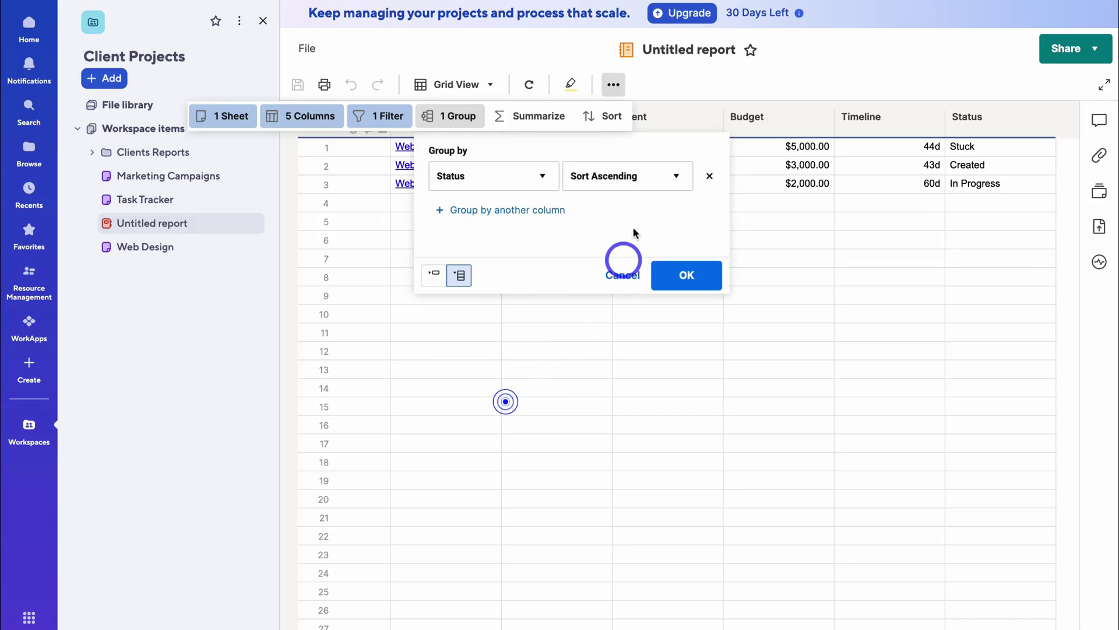
click(667, 274)
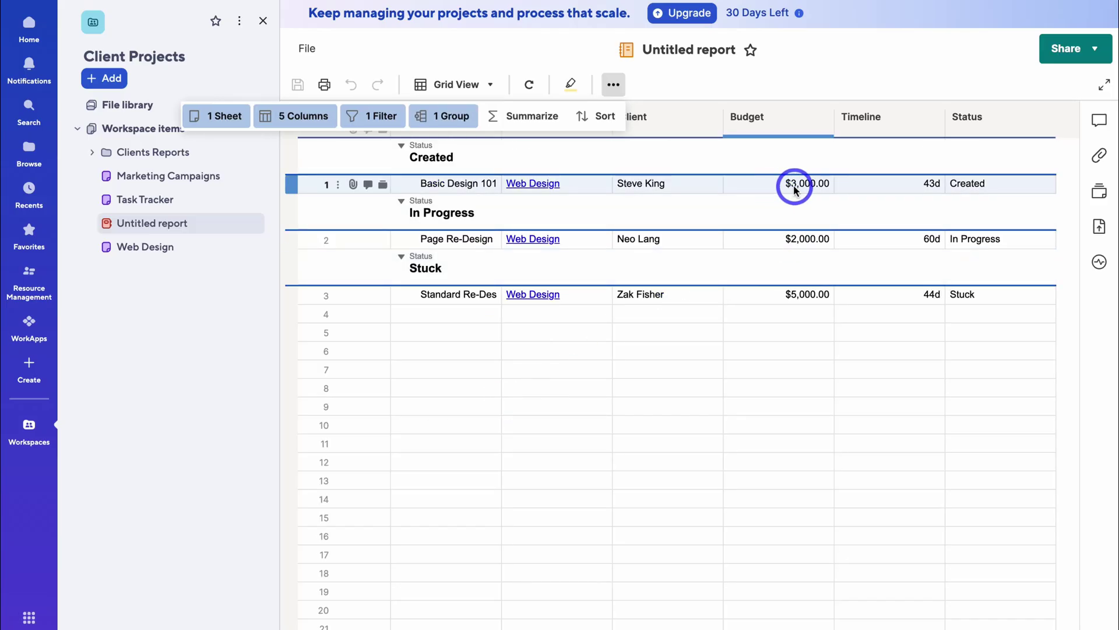
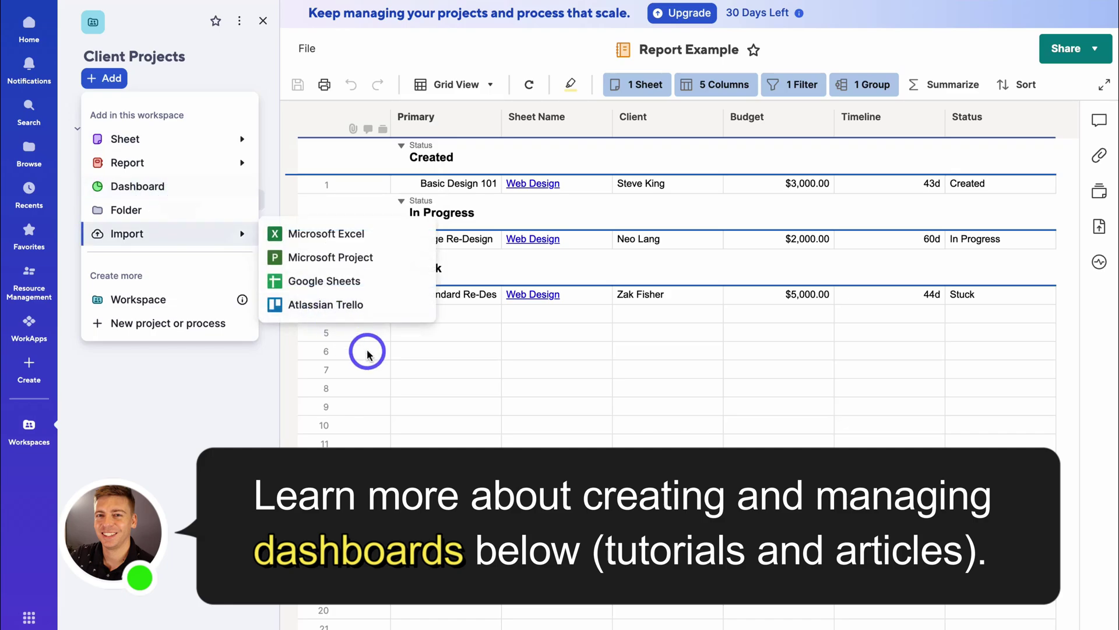
- Dismiss the Add menu and open the Web Design sheet under Workspace items in Gantt view
click(365, 350)
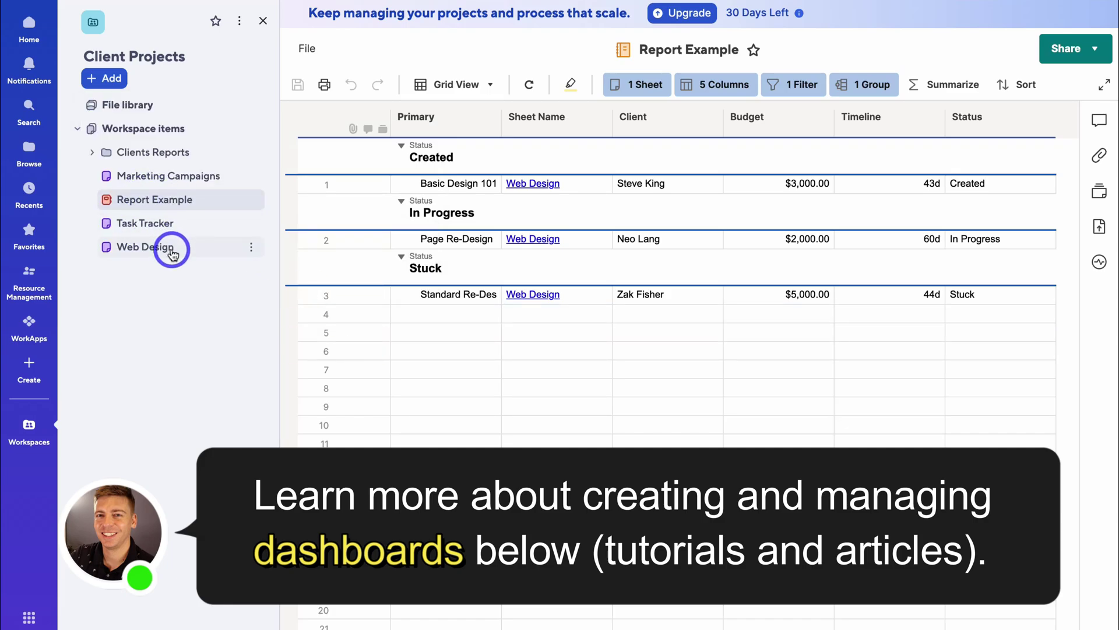
click(198, 251)
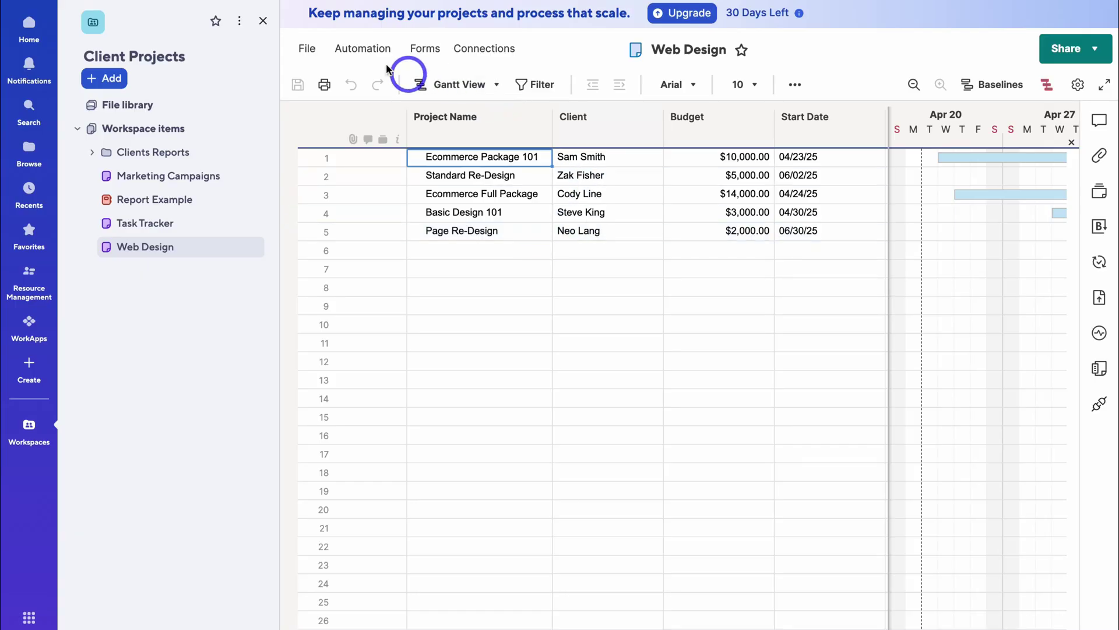
- Preview the Automation, Forms and Connections menus, then show comments for row 1, Ecommerce Package 101
click(361, 49)
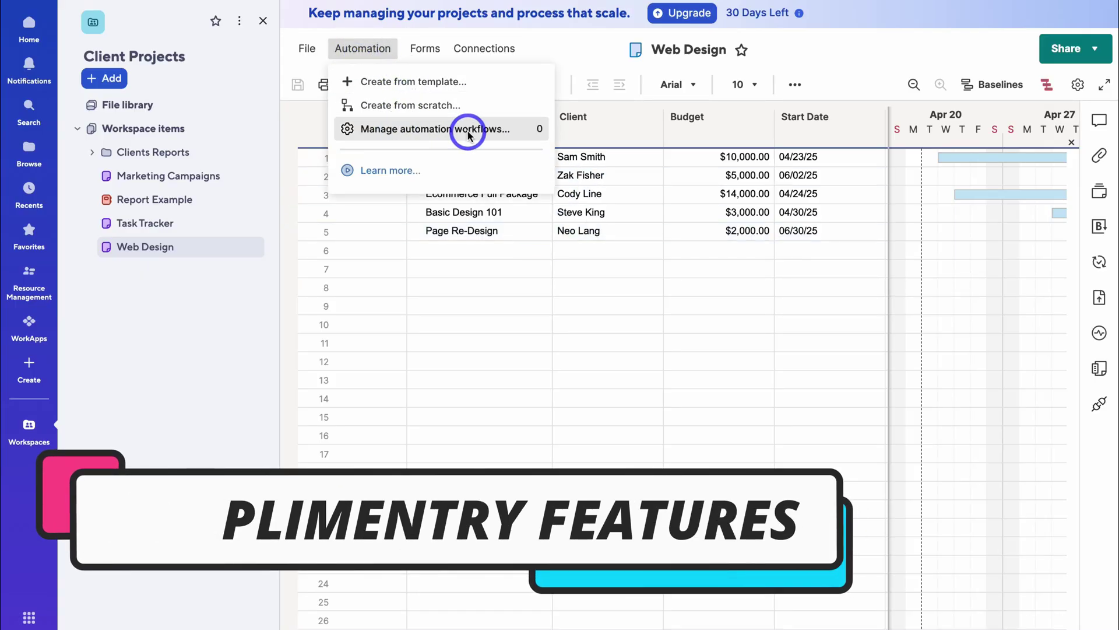
click(424, 50)
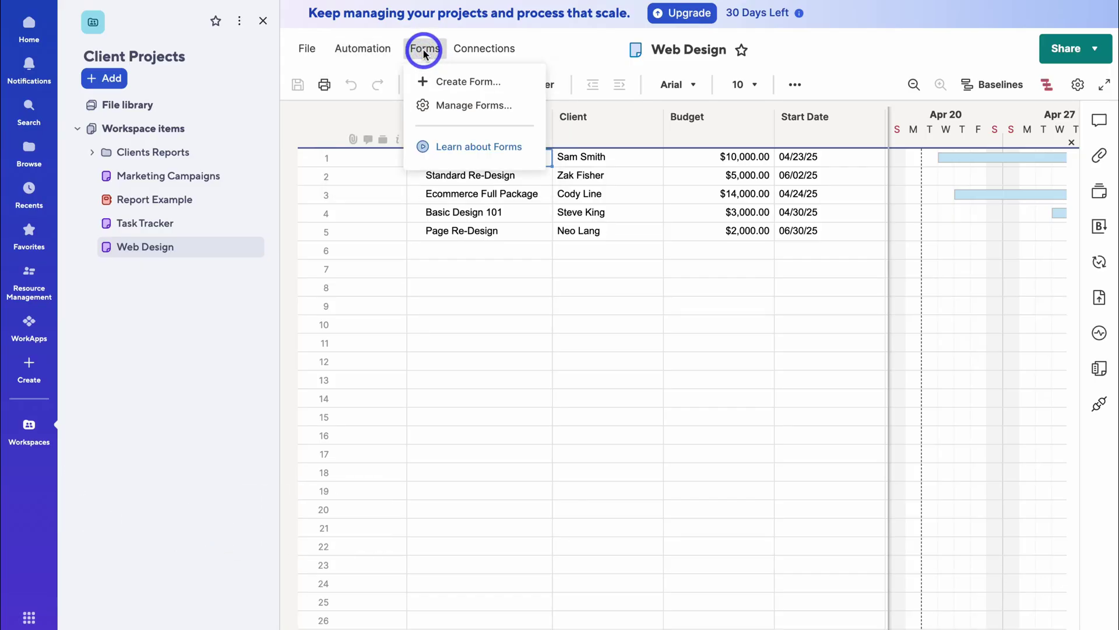
click(488, 56)
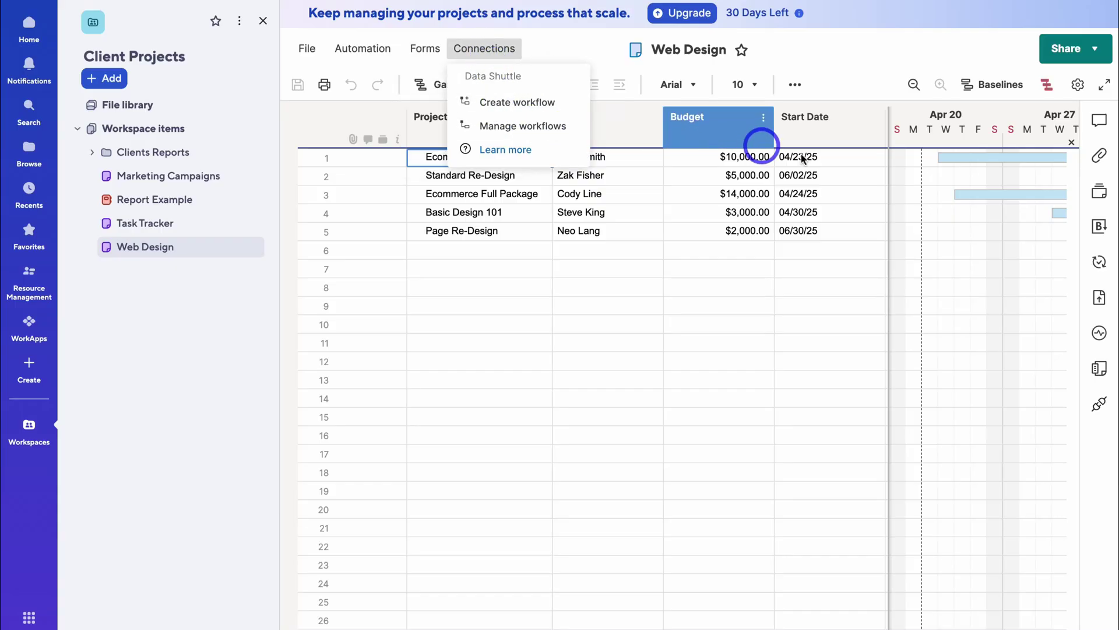
click(1098, 119)
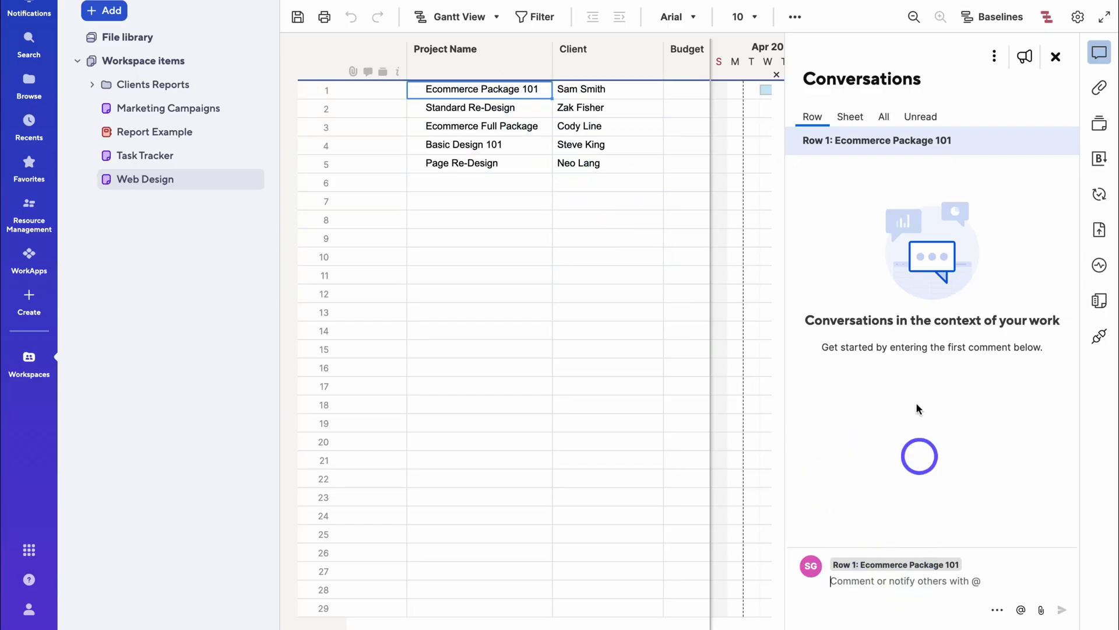
- Switch to sheet-level conversations, then view Attachments, Proofs and the Brandfolder panel
click(847, 120)
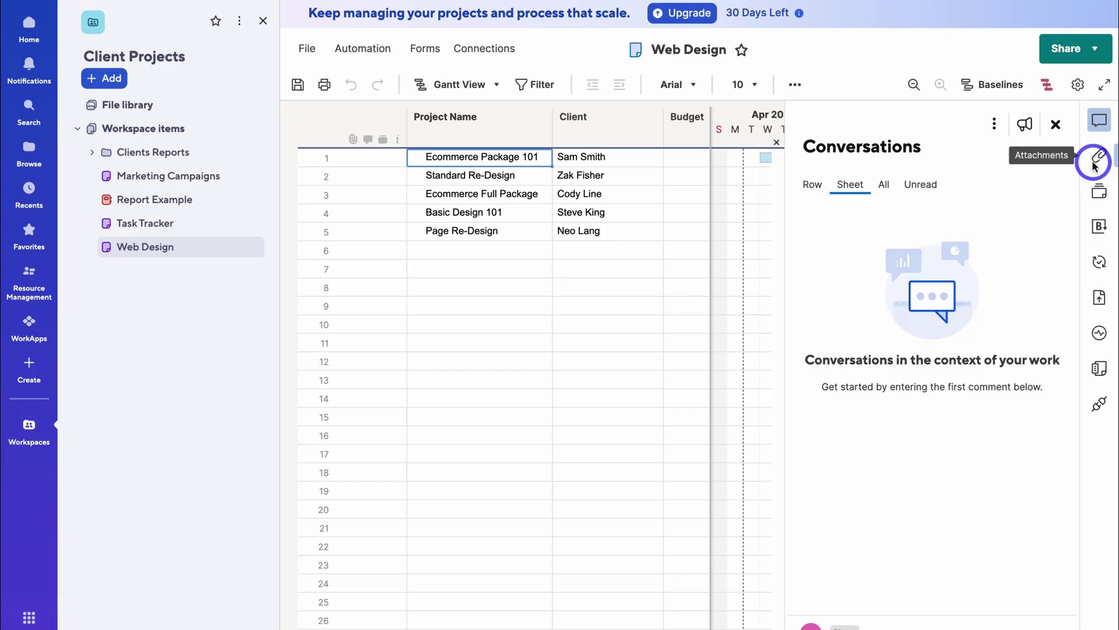
click(1095, 164)
click(1099, 191)
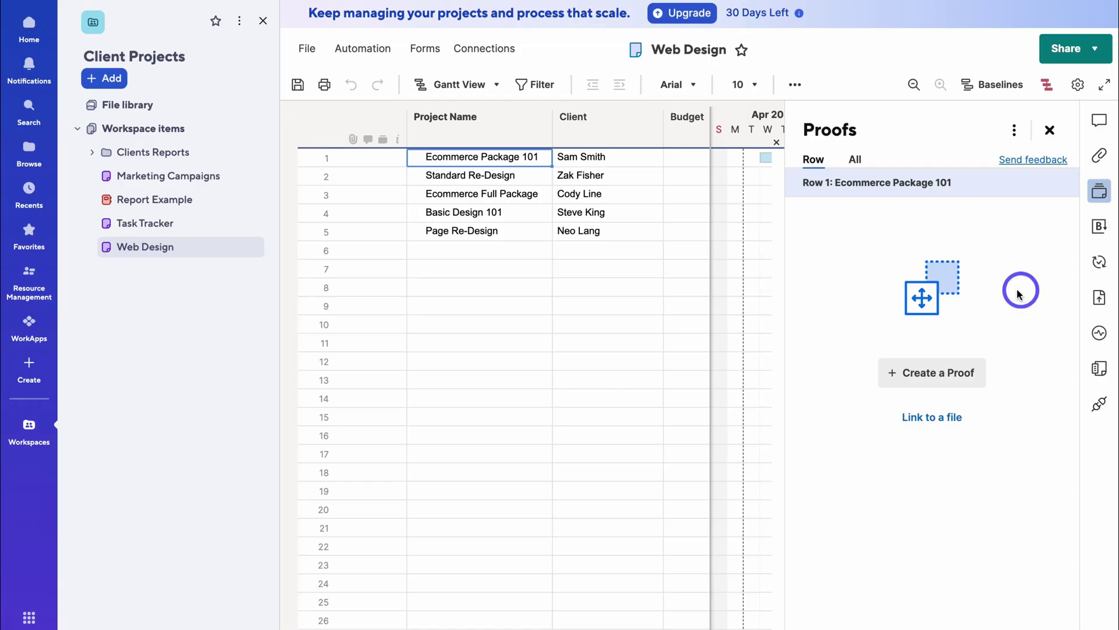
click(1096, 231)
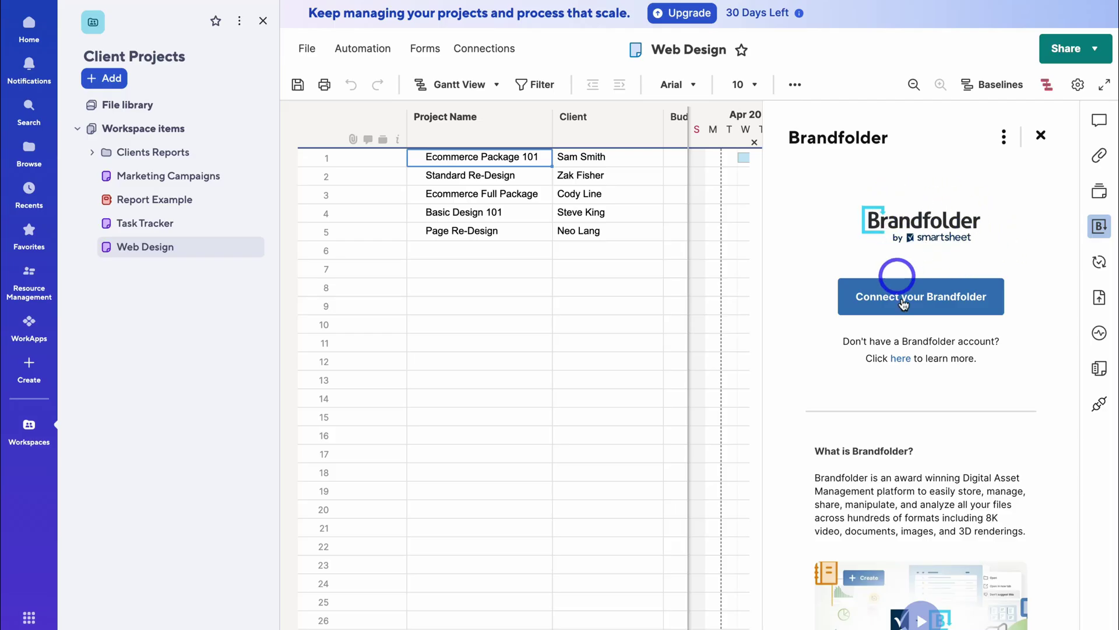
- Look over the Update Requests and Connectors dialogs, closing each to return to Brandfolder
click(1099, 263)
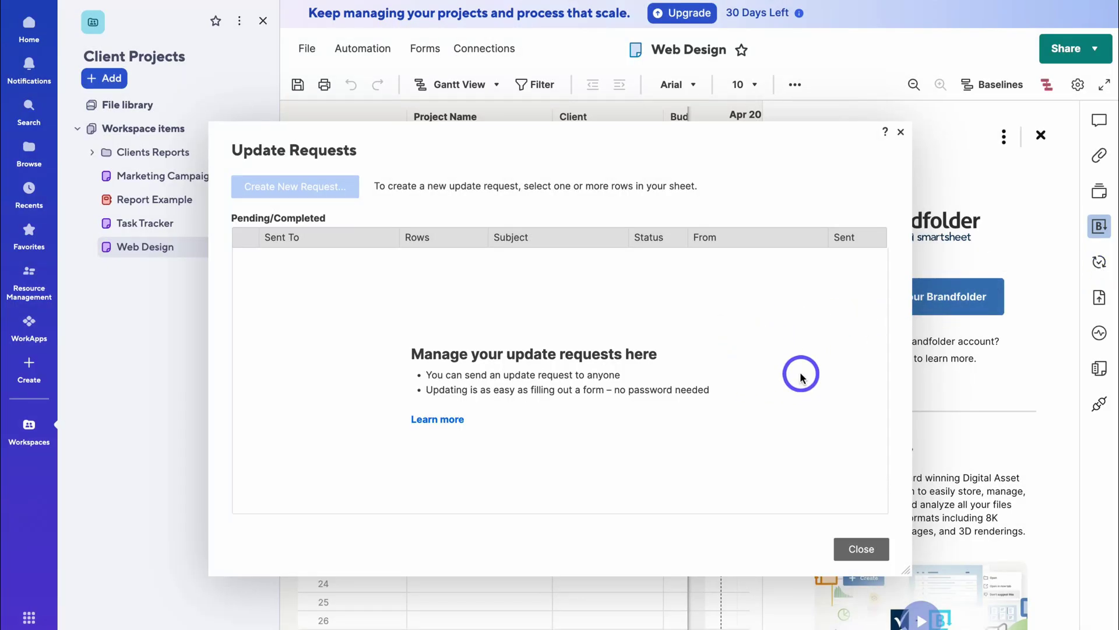
click(857, 546)
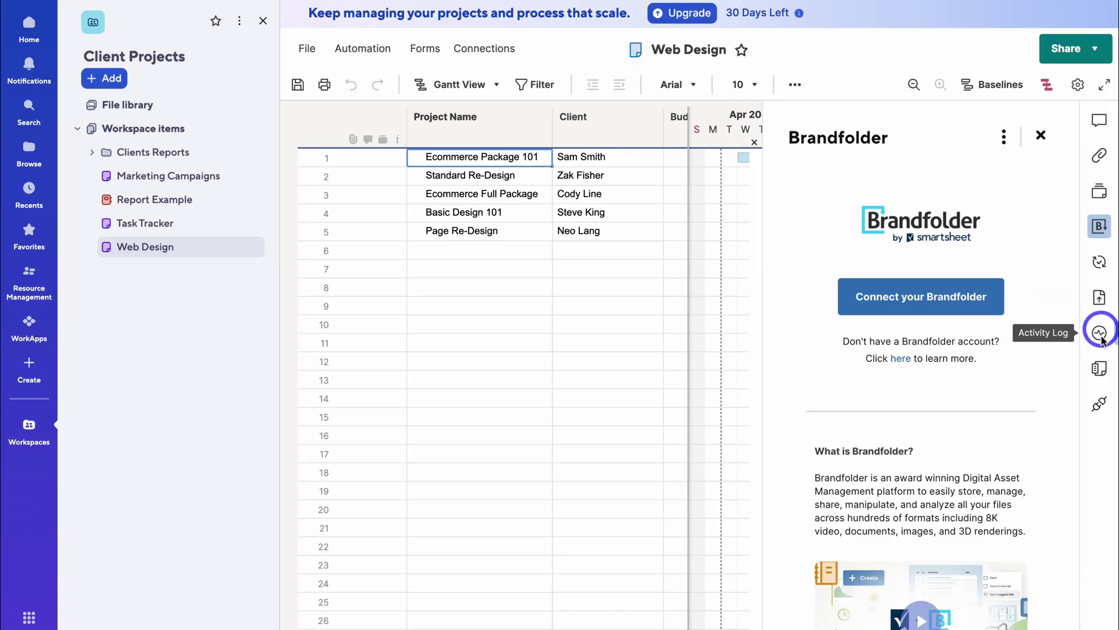
click(1098, 403)
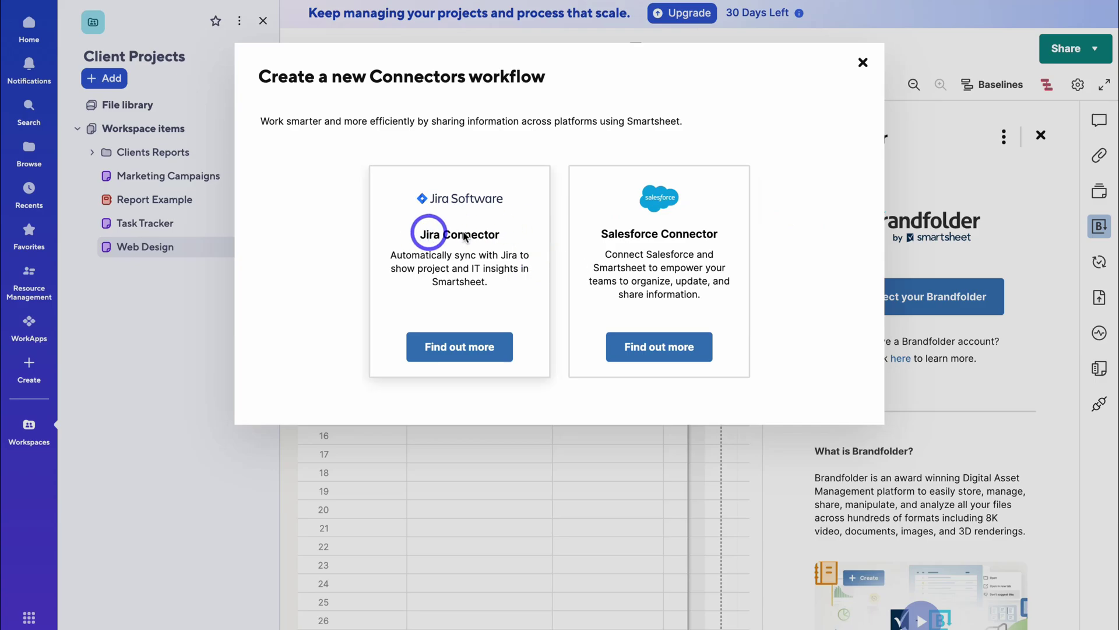
click(863, 62)
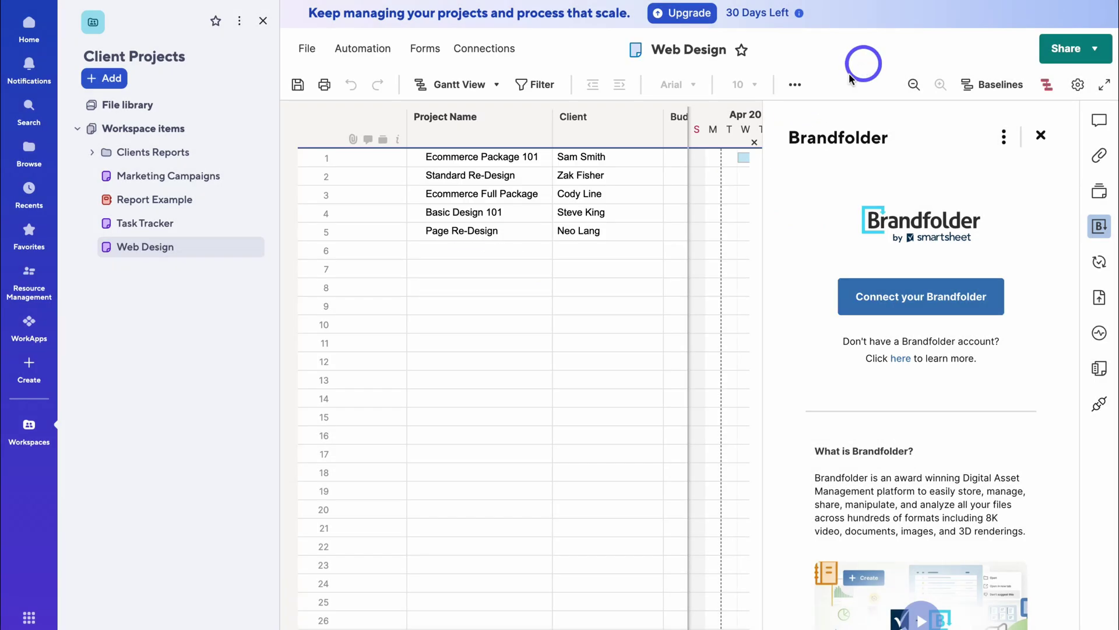
- Cycle through Notifications, Search, Browse, Recents and Favorites, ending on the Resource Management page
click(28, 65)
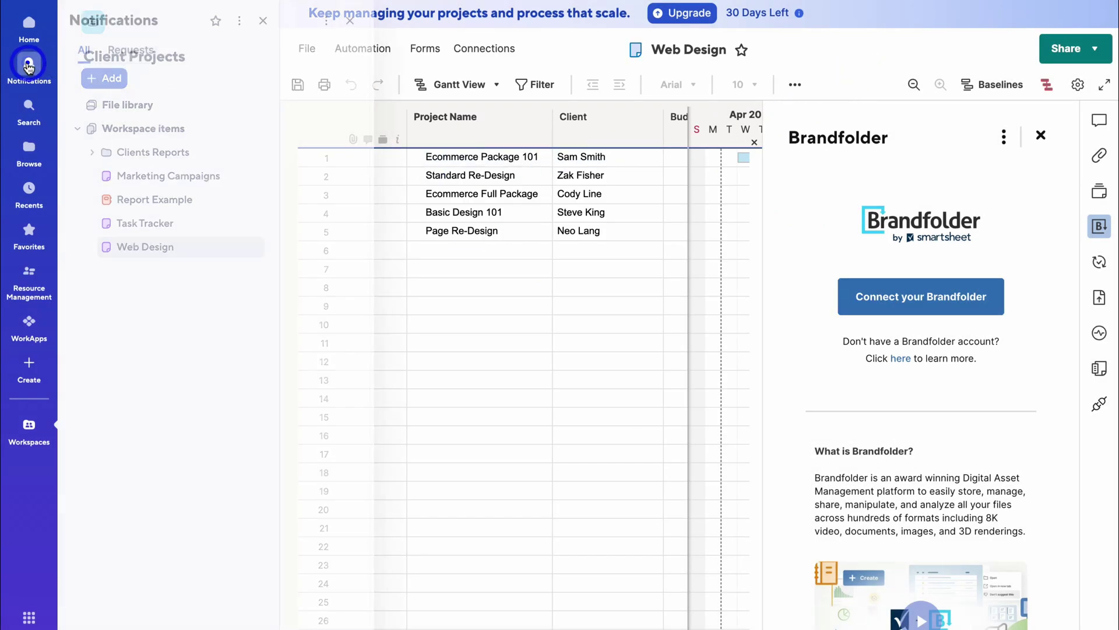
click(27, 111)
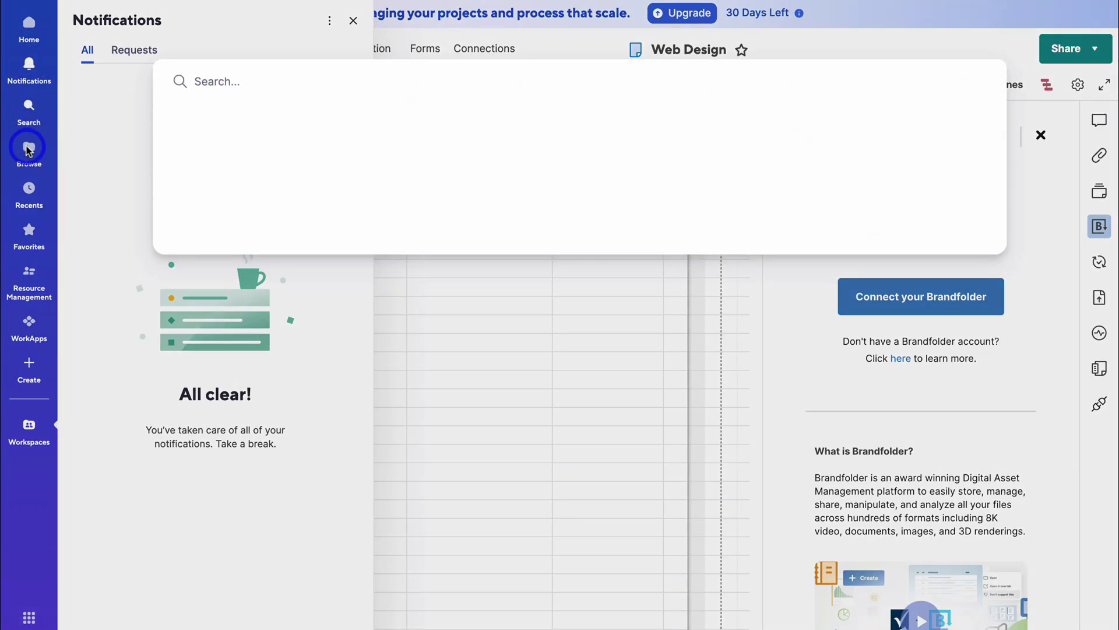
click(27, 149)
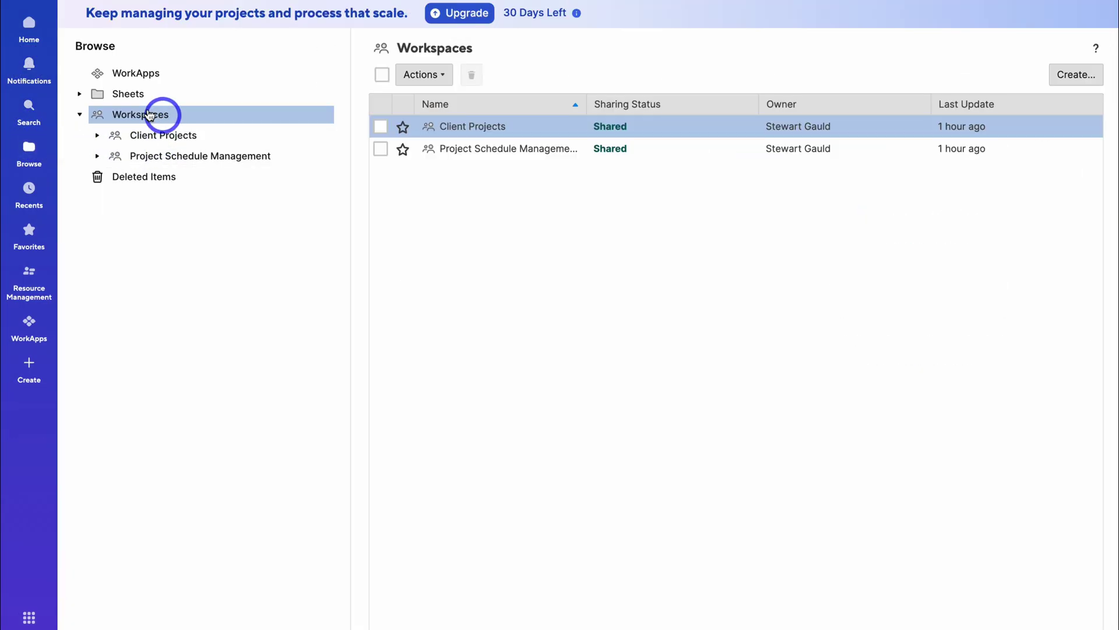
click(26, 192)
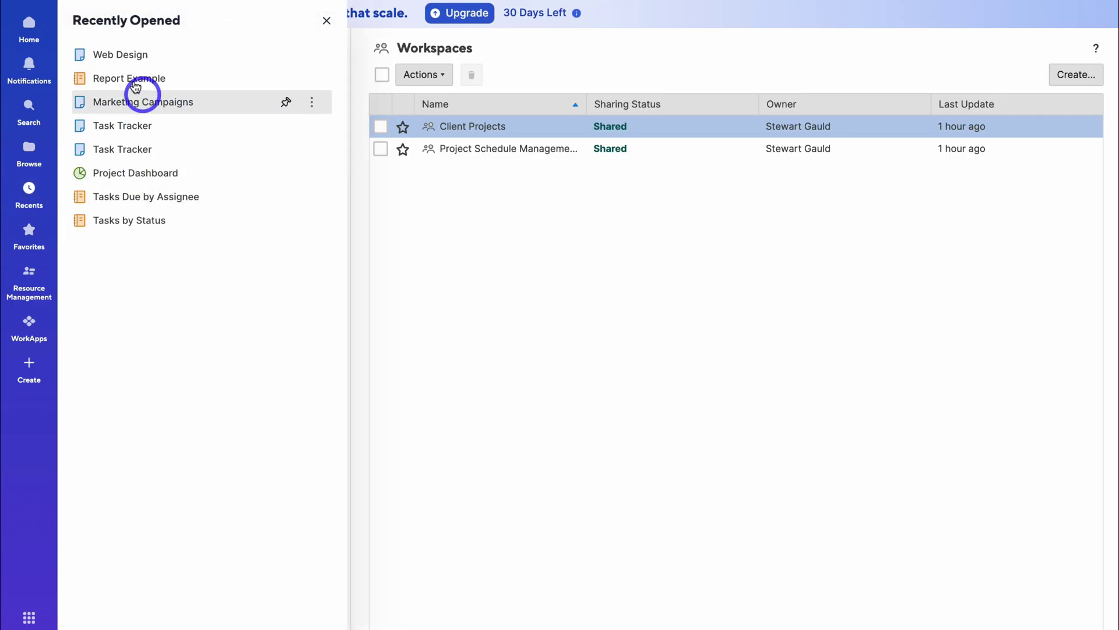
click(29, 236)
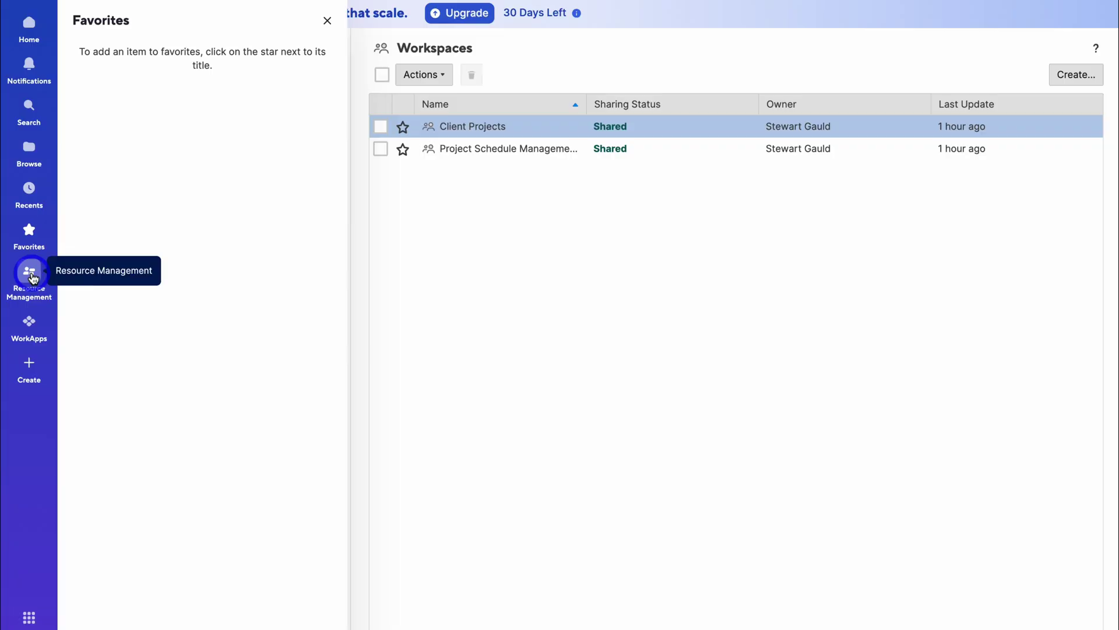
click(30, 273)
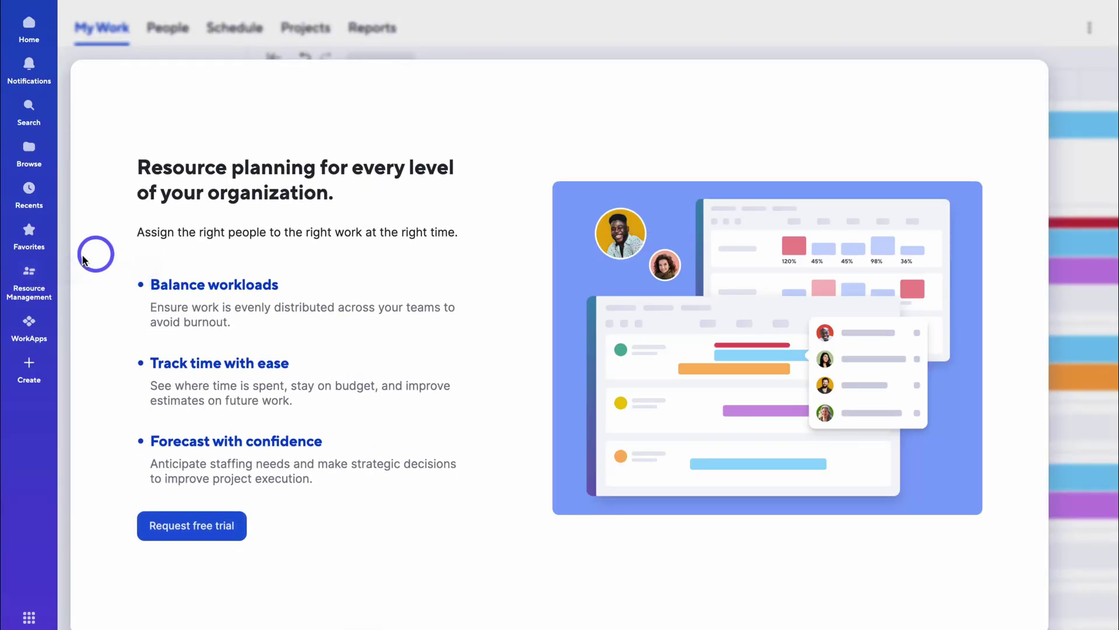
- Open WorkApps, then view and dismiss the profile avatar's account menu
click(30, 321)
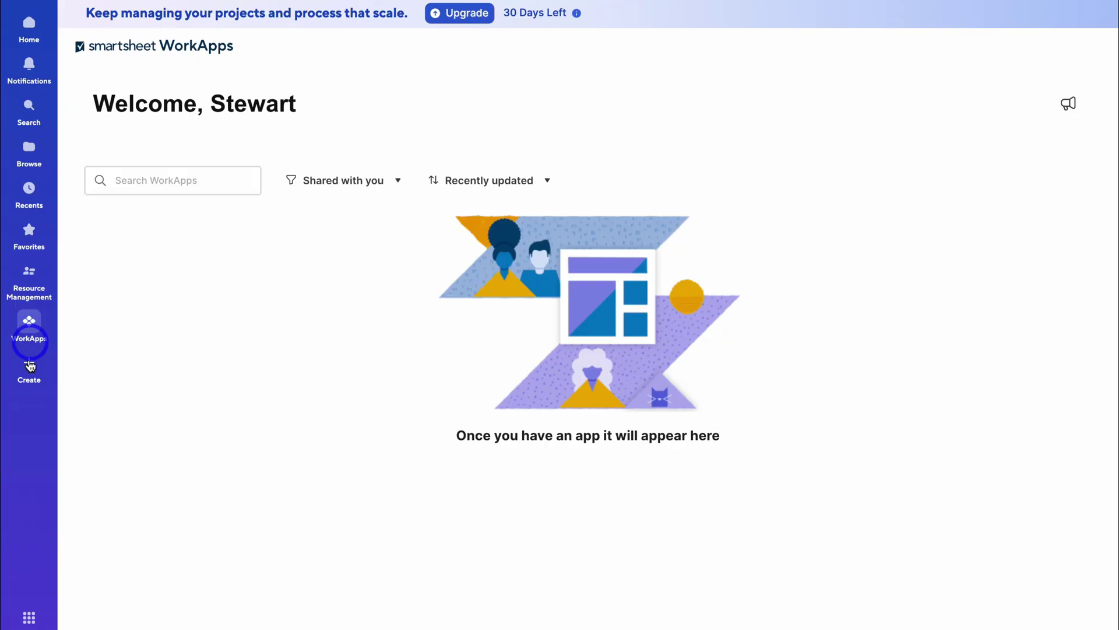
scroll(29, 620, down, 1)
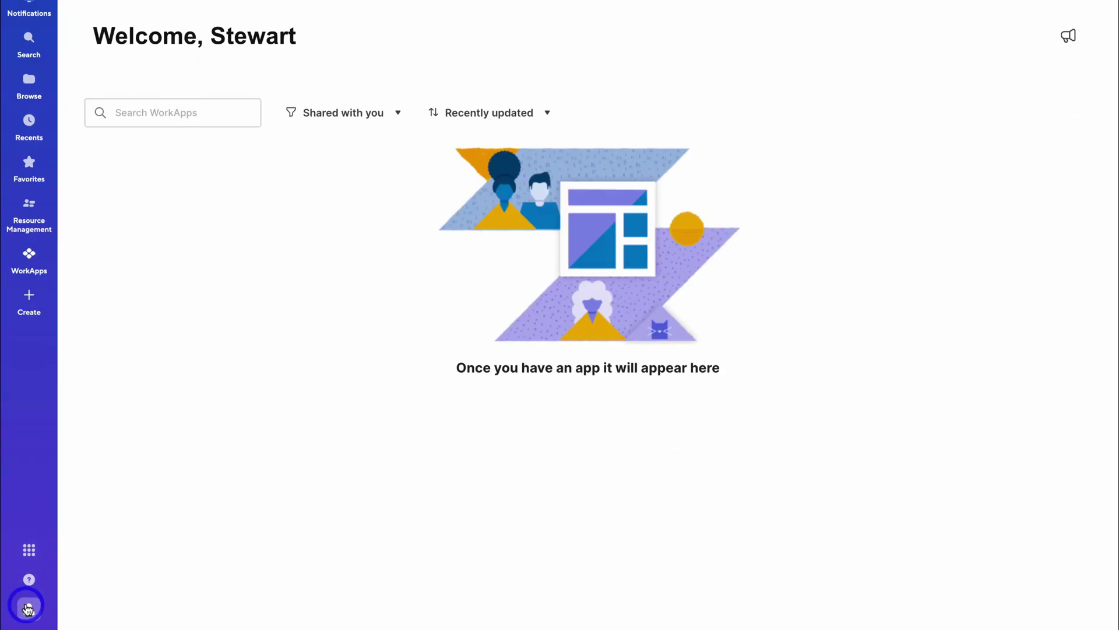
click(26, 606)
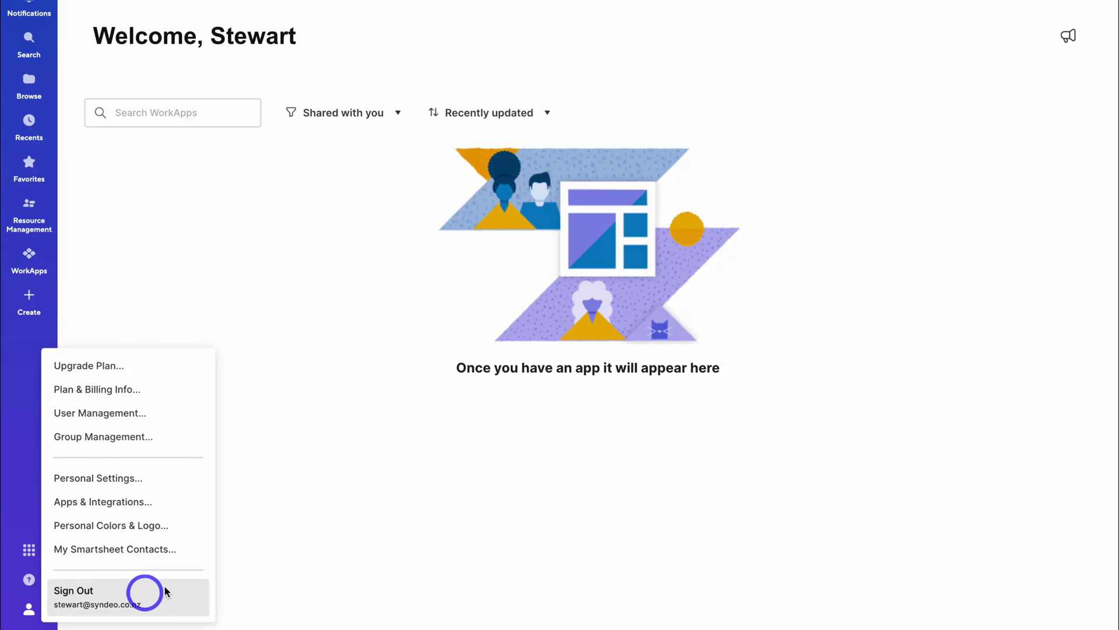
click(382, 580)
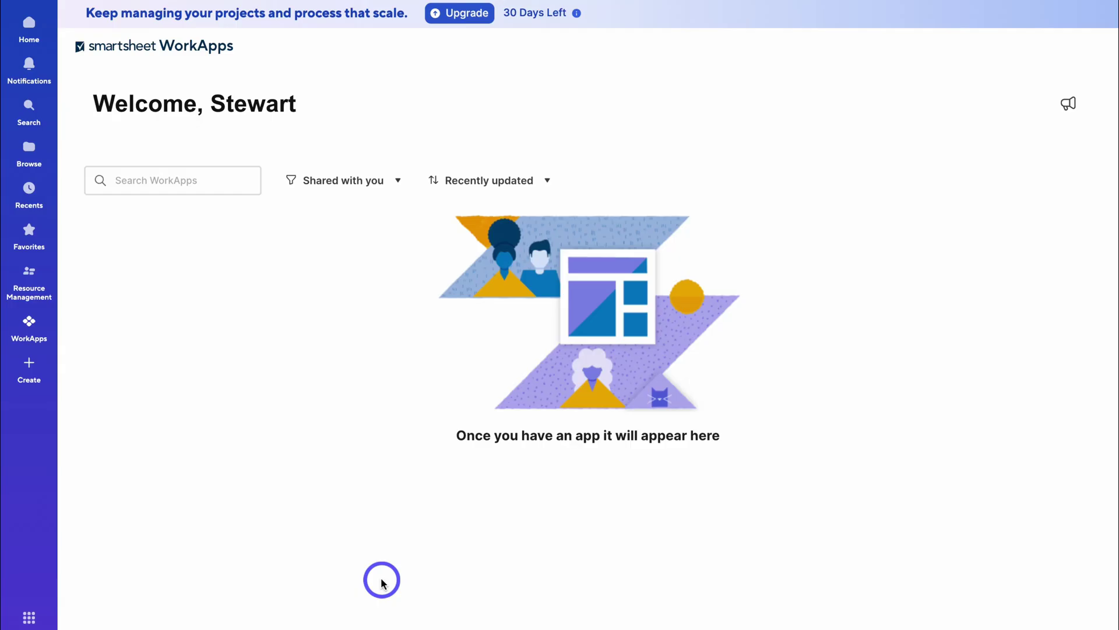